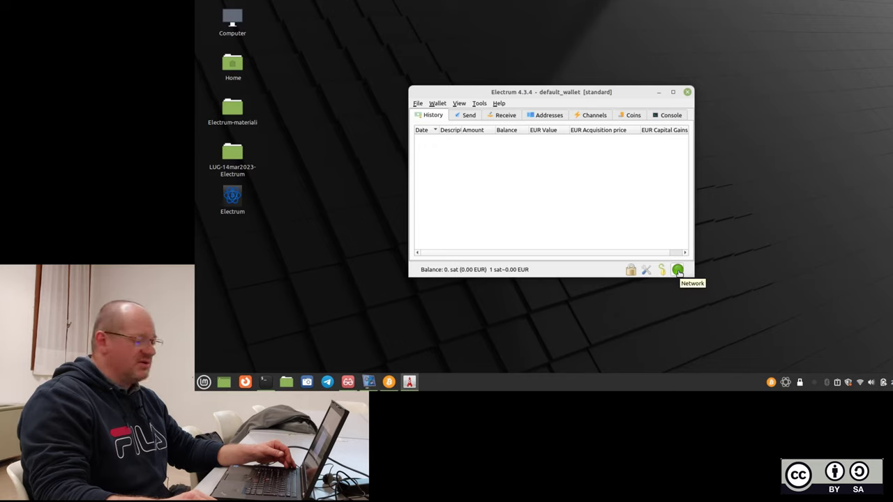
Widen the default_wallet window and reveal its 12-word seed using the wallet password.
left_click_drag(693, 277, 766, 282)
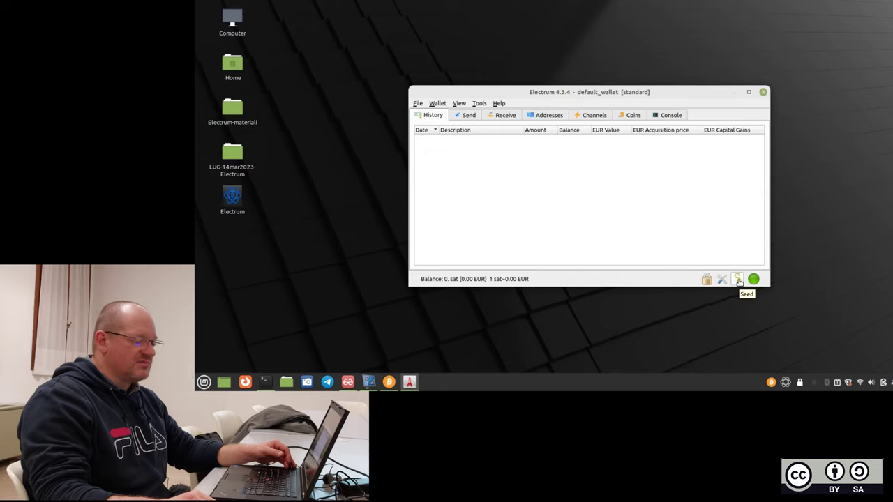
left_click(738, 279)
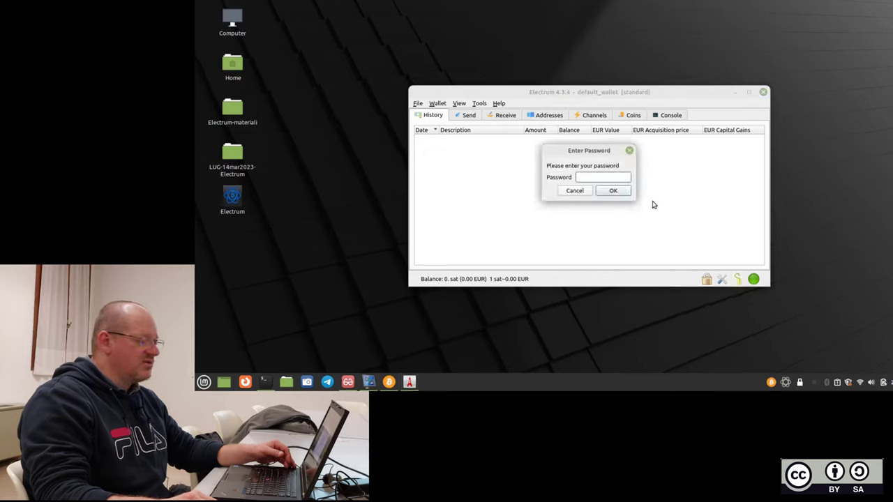
type("****")
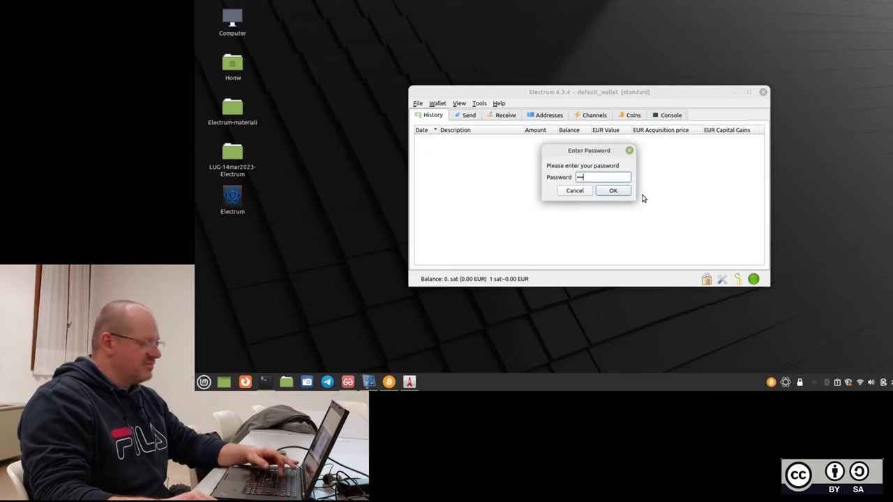
left_click(619, 193)
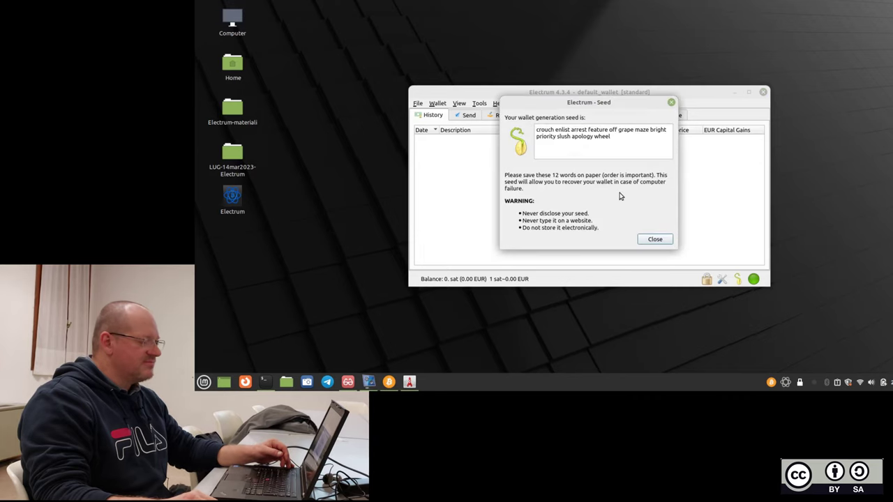
triple_click(625, 138)
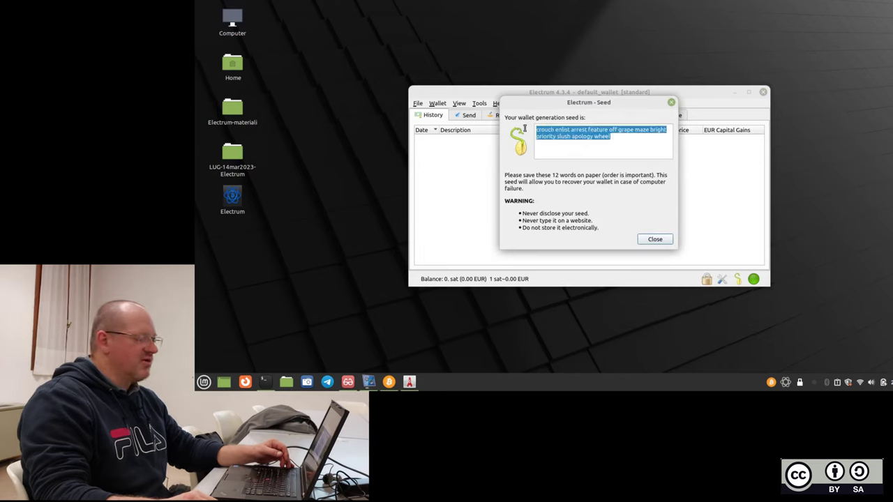
Deselect the seed text and close the Seed dialog.
left_click(575, 148)
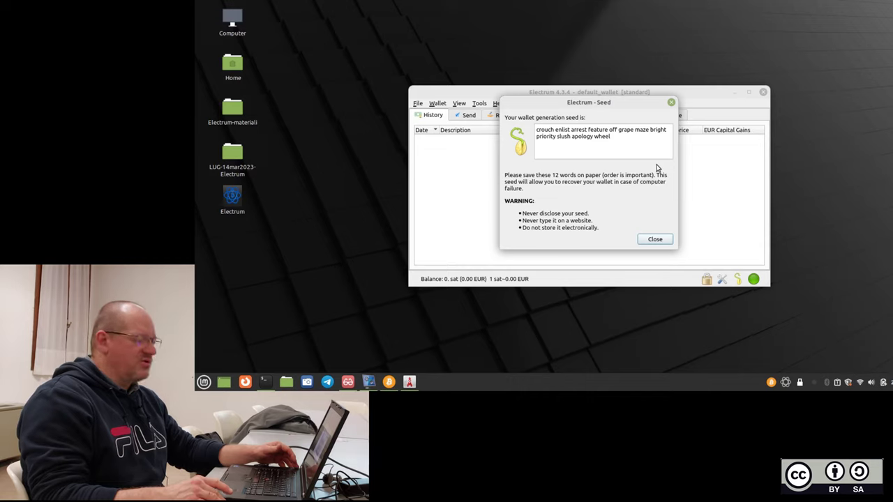
left_click(654, 240)
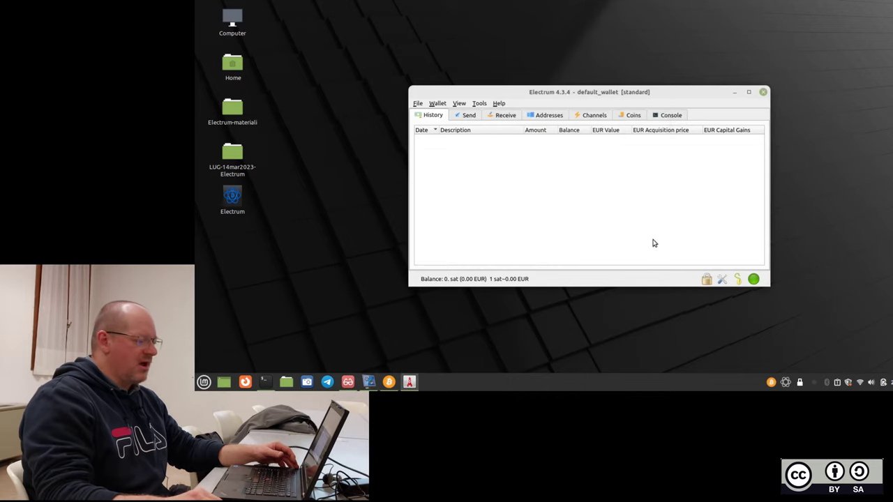
Check the Language, Color theme and Base unit lists, keeping Default, Light and sat.
left_click(721, 281)
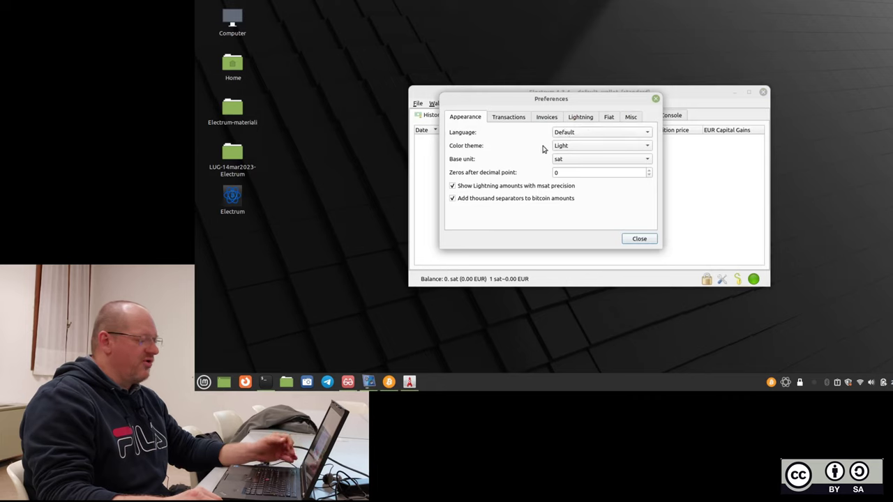
left_click(626, 133)
left_click(513, 154)
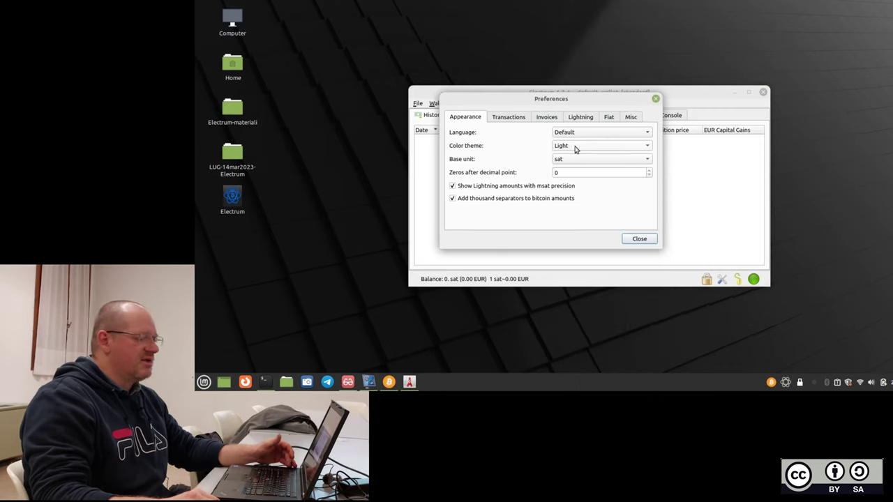
left_click(575, 149)
left_click(533, 146)
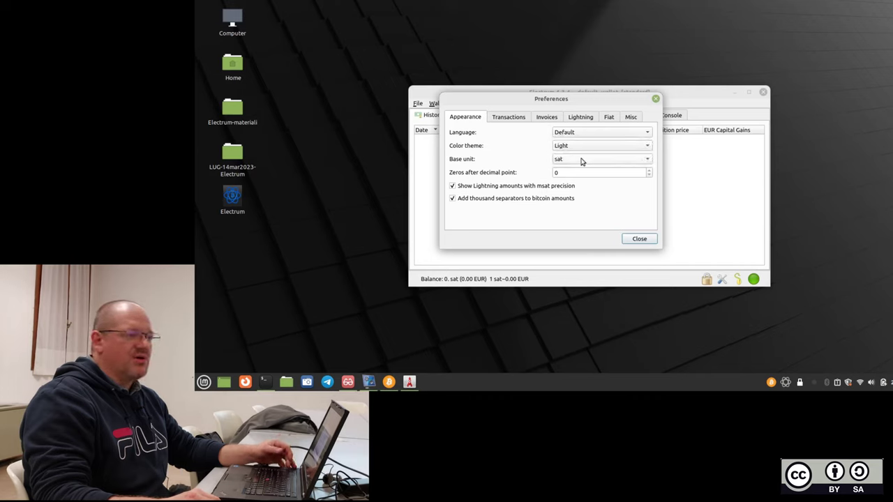
left_click(582, 161)
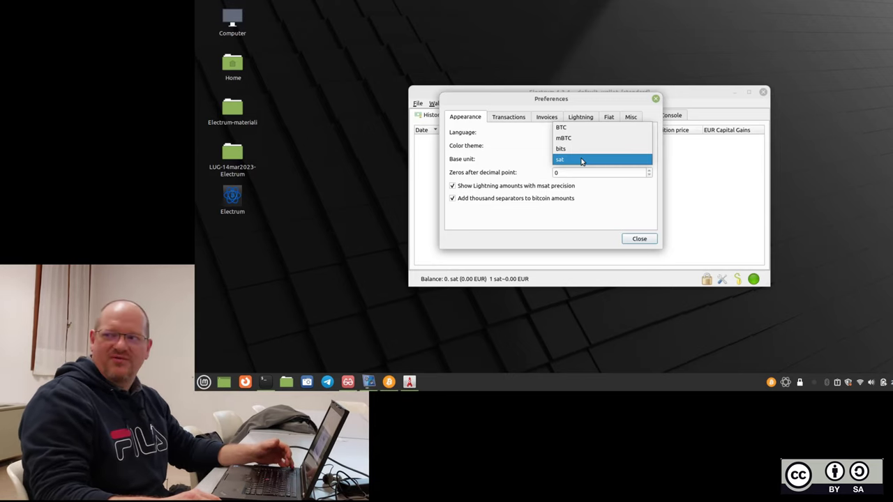
left_click(530, 147)
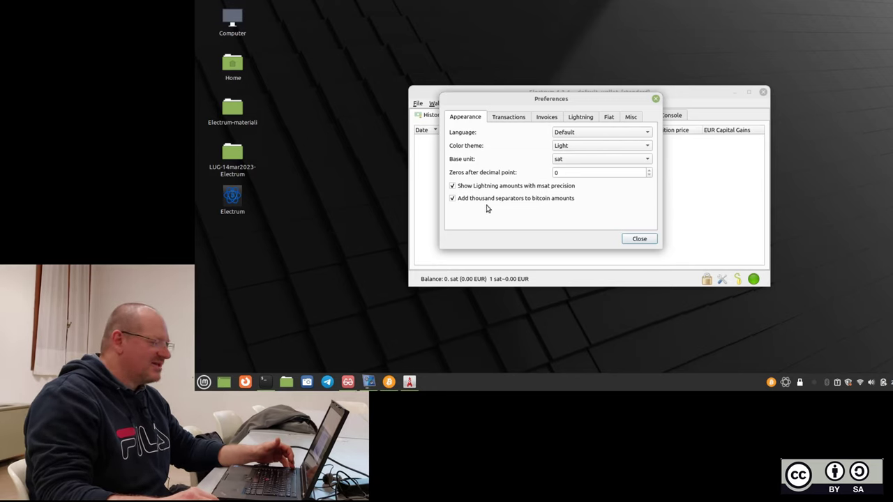
Show the Transactions preferences and read the Replace-By-Fee and Batch RBF tooltips.
left_click(518, 118)
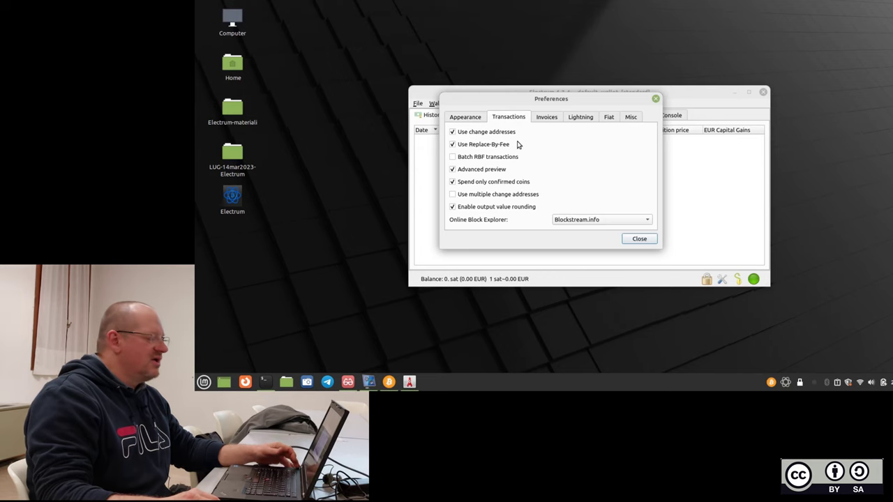
mouse_move(516, 144)
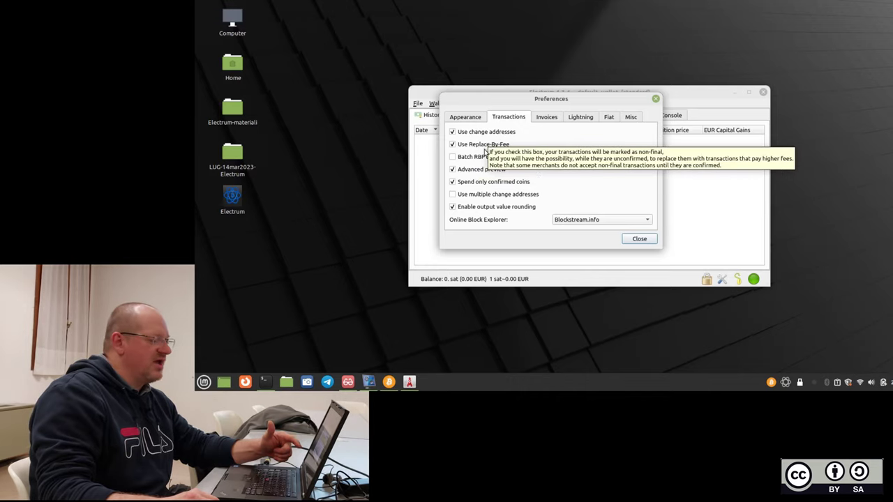
mouse_move(482, 157)
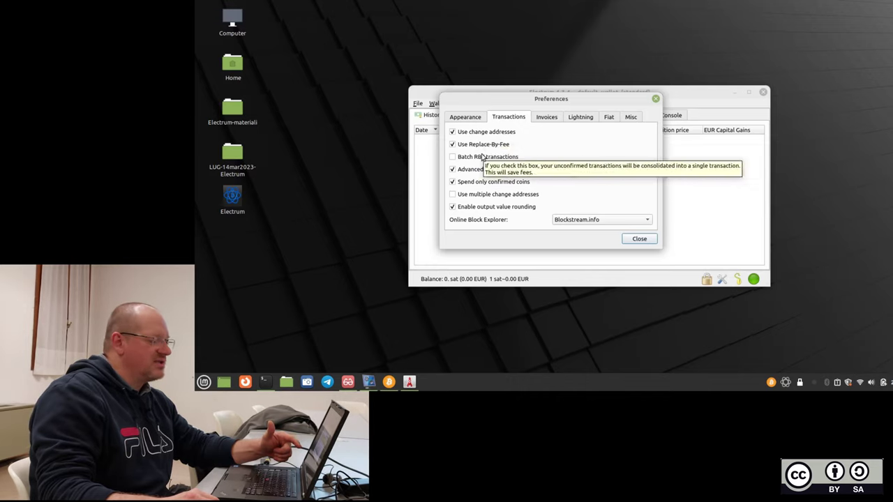
Choose Italian as the interface language and restart Electrum to apply it.
left_click(476, 119)
left_click(579, 134)
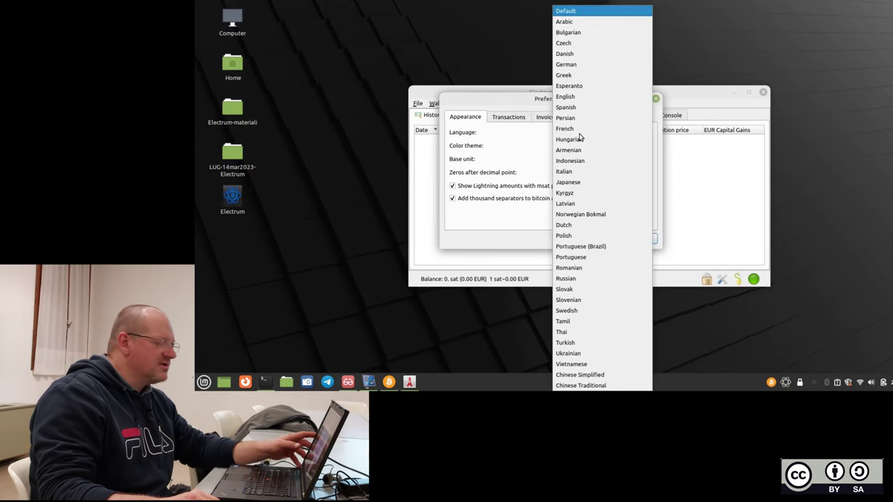
left_click(588, 171)
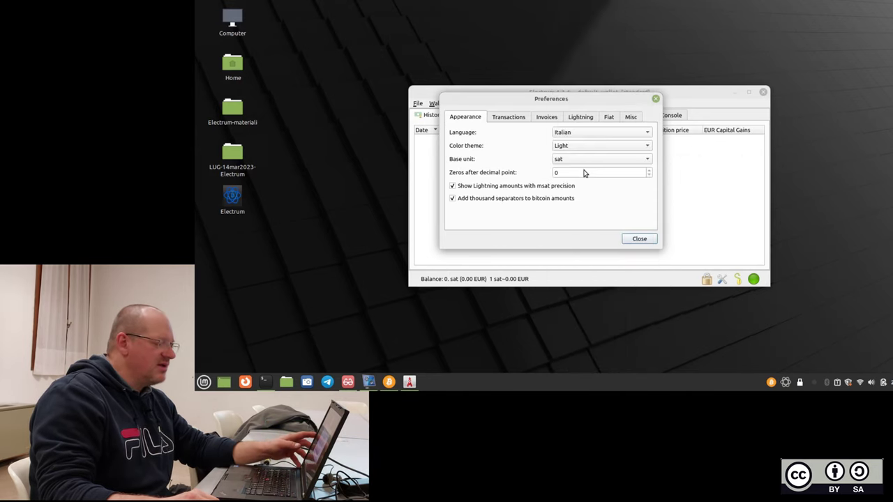
left_click(634, 237)
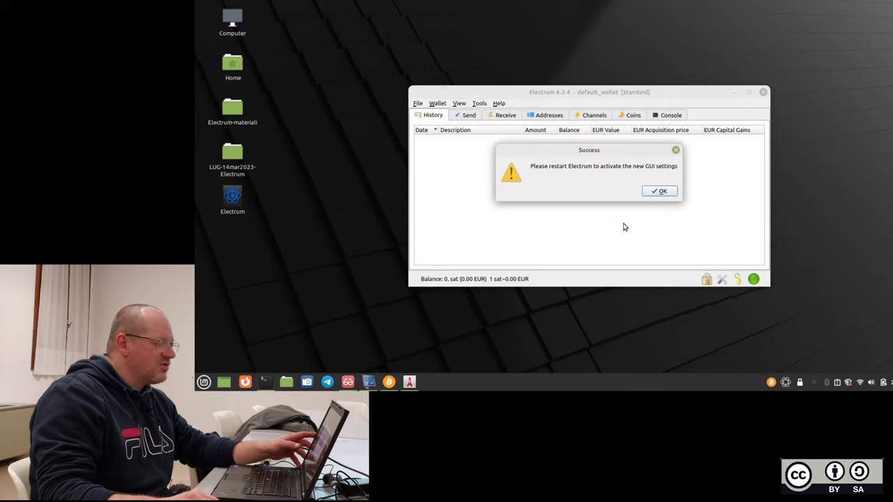
left_click(660, 191)
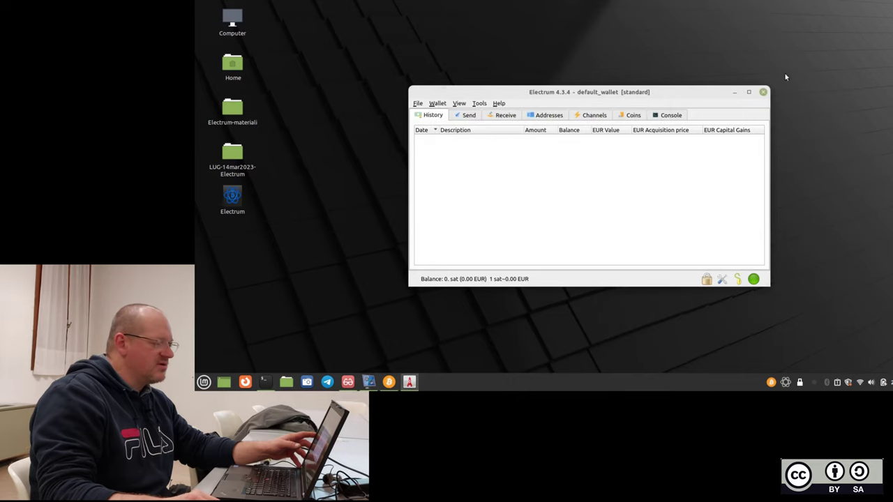
left_click(762, 92)
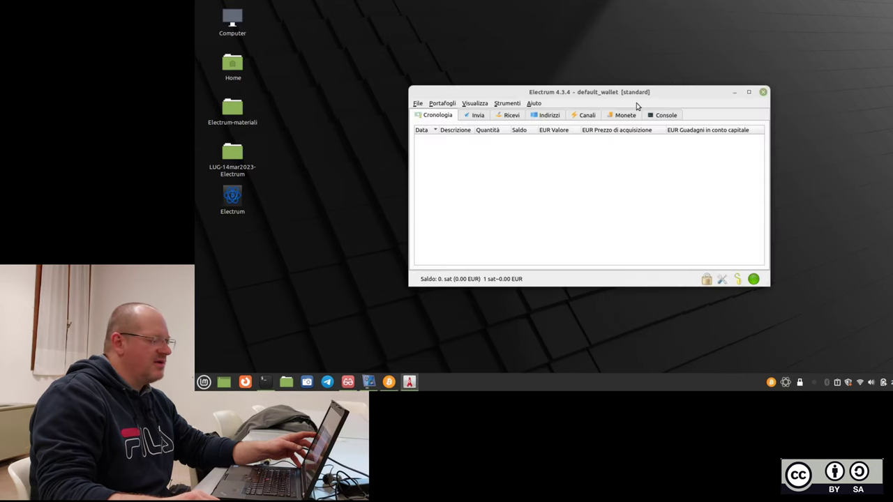
Reposition and enlarge the wallet window, then show the Transazioni tab of Preferenze.
left_click_drag(636, 93, 578, 46)
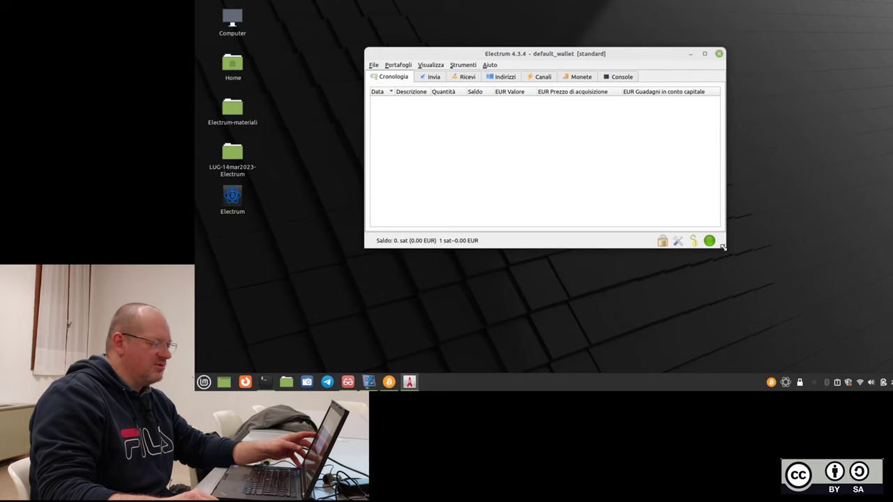
left_click_drag(722, 246, 758, 278)
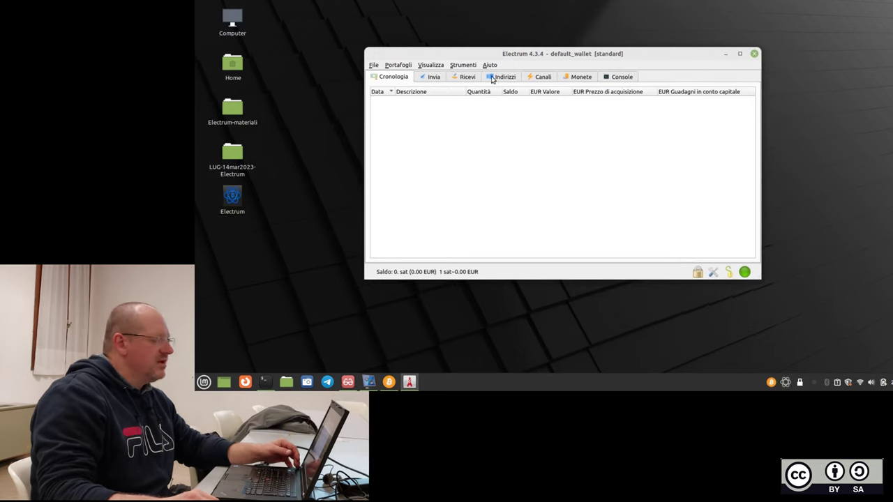
left_click(712, 271)
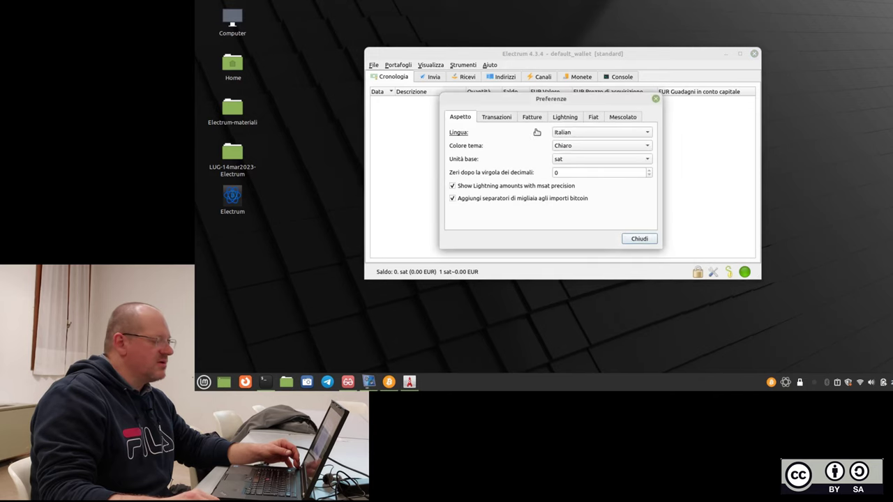
left_click(491, 118)
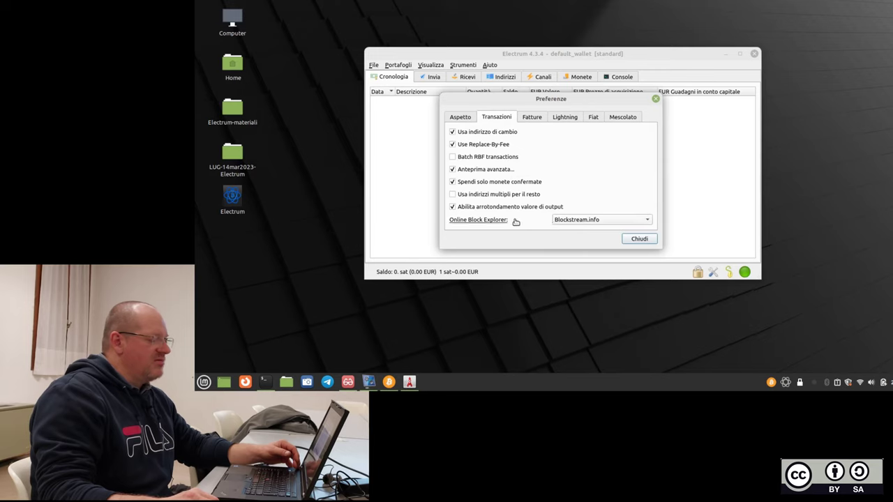
Keep Blockstream.info as the block explorer, then switch Preferenze to the Fatture tab.
left_click(597, 222)
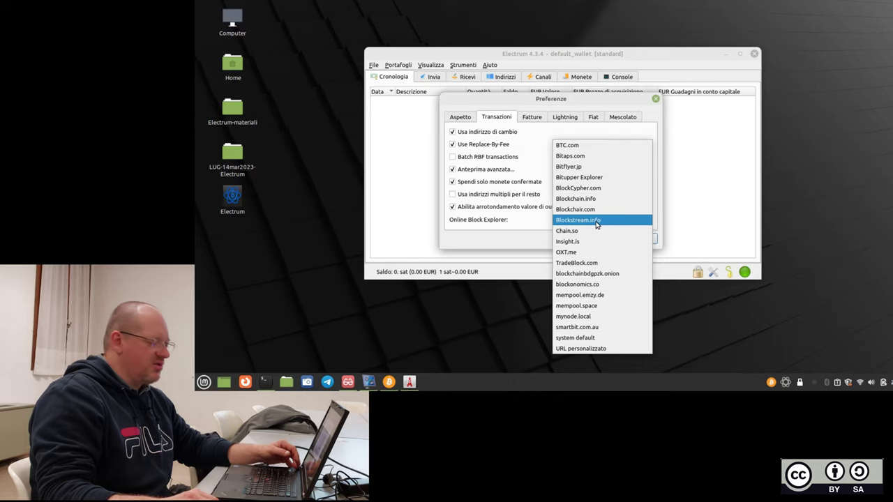
left_click(525, 237)
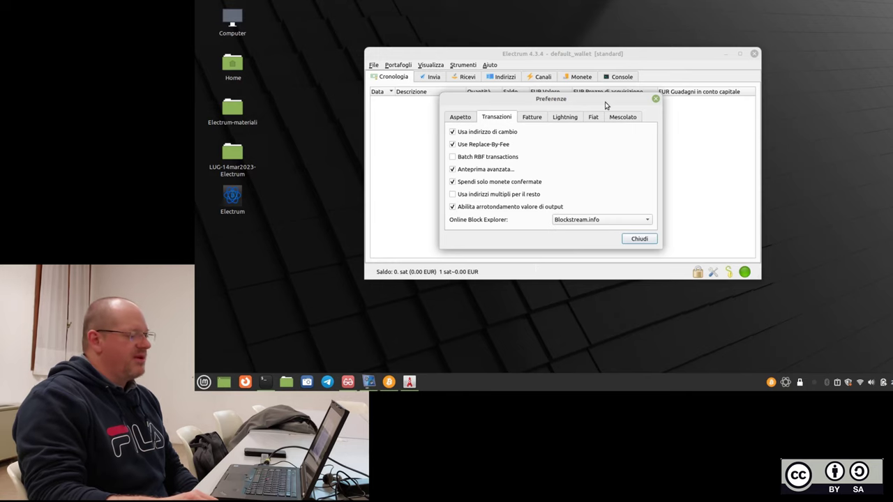
left_click_drag(605, 102, 610, 109)
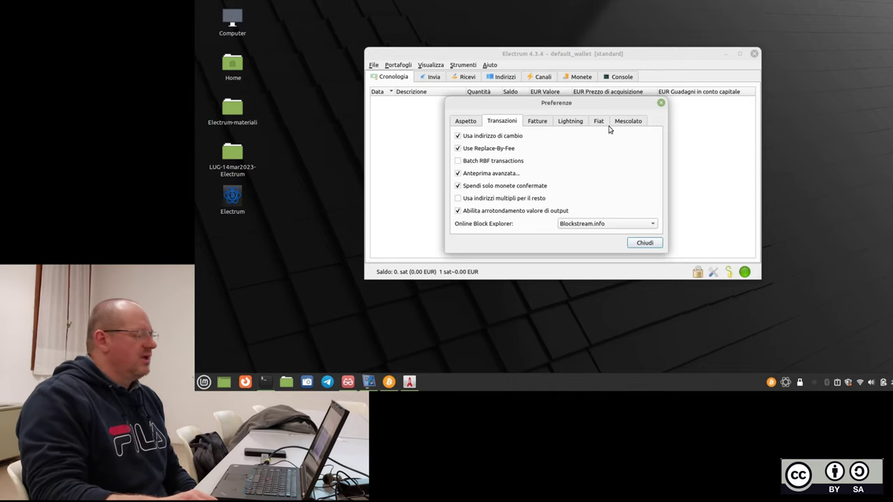
left_click(537, 121)
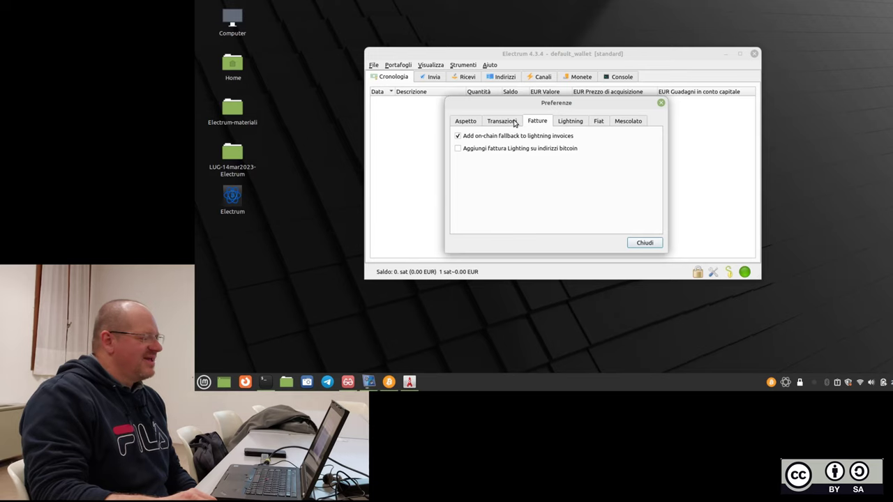
left_click(515, 123)
left_click(536, 123)
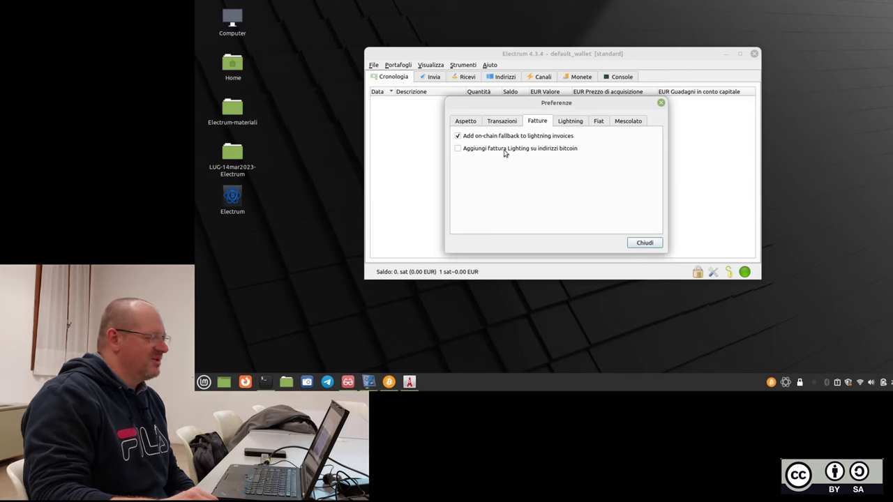
Show the Lightning tab in Preferenze and nudge the dialog slightly.
left_click(572, 124)
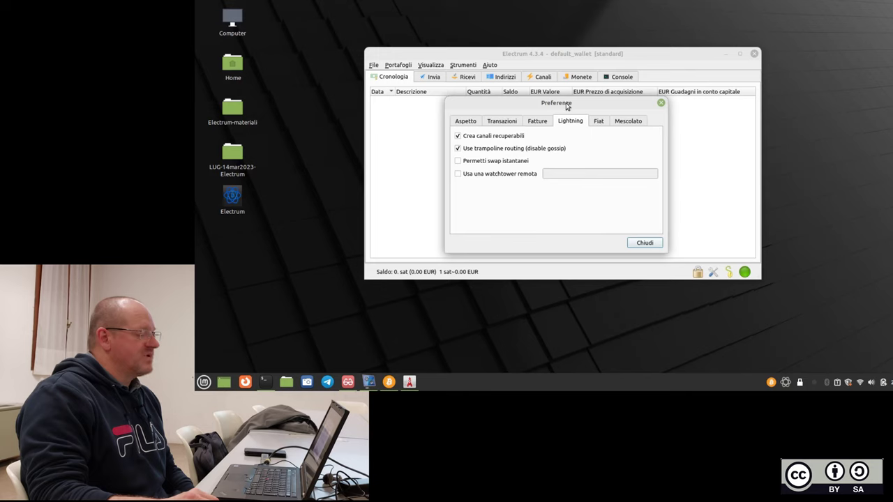
left_click_drag(563, 102, 551, 110)
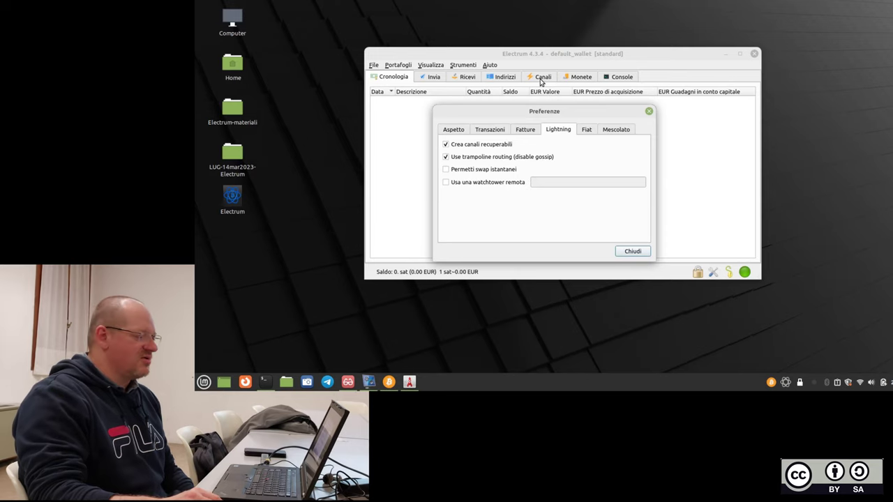
Keep CoinGecko as the Fiat rate source, view Mescolato, and close Preferenze.
left_click(587, 132)
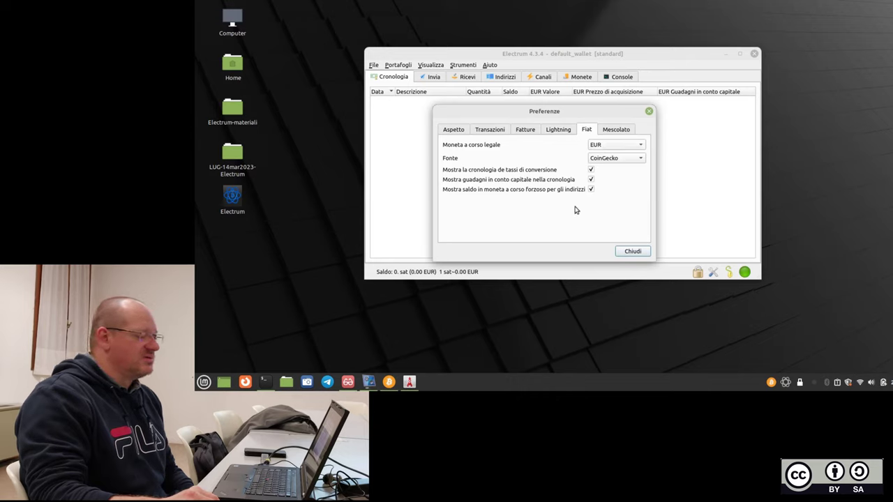
left_click(613, 160)
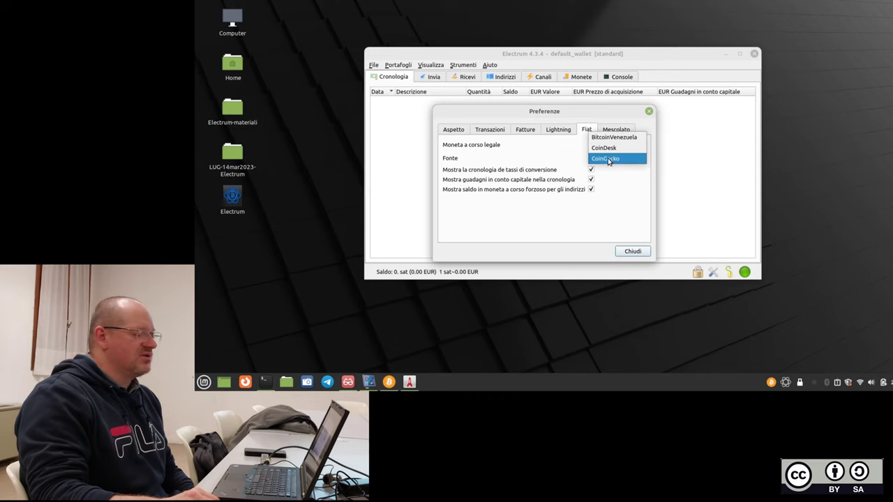
left_click(618, 177)
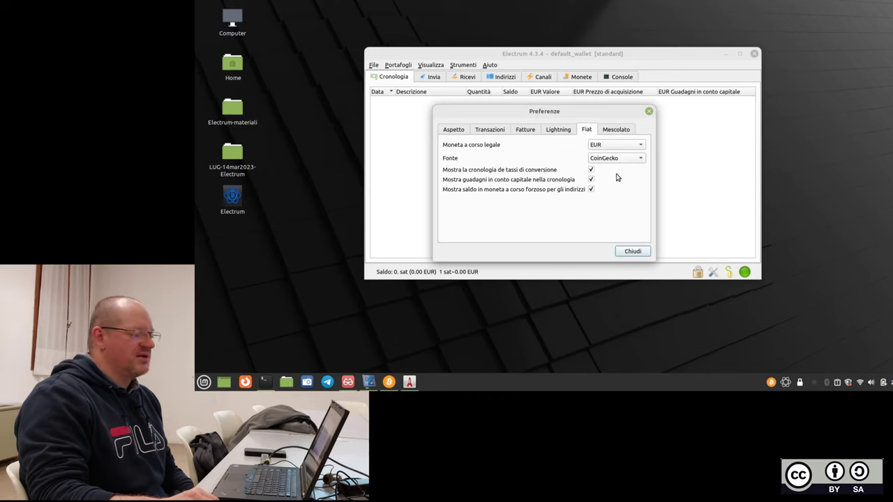
left_click(615, 132)
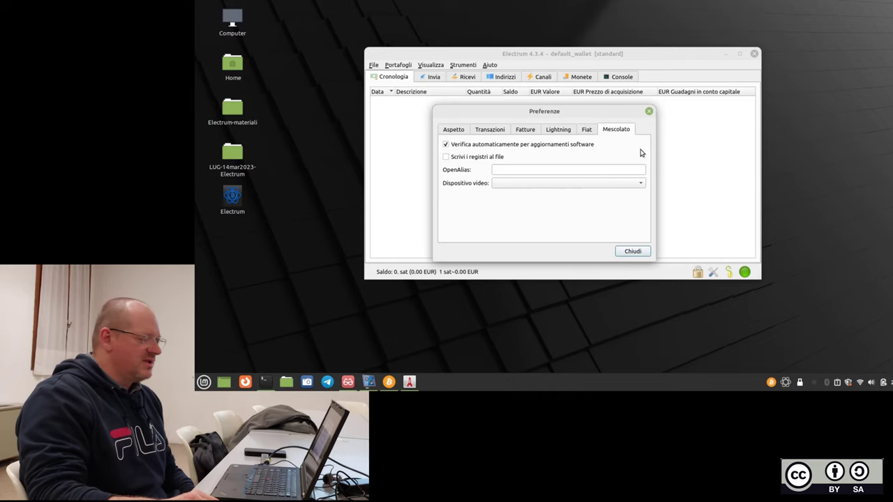
left_click(649, 113)
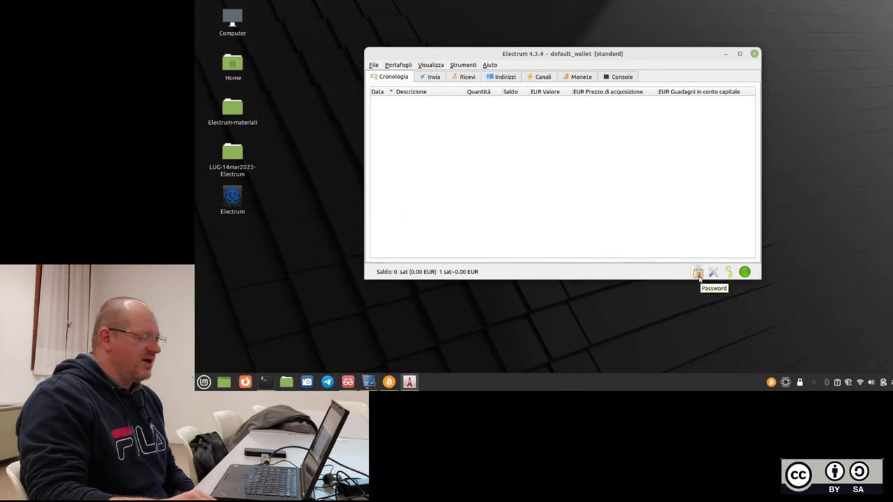
left_click(698, 273)
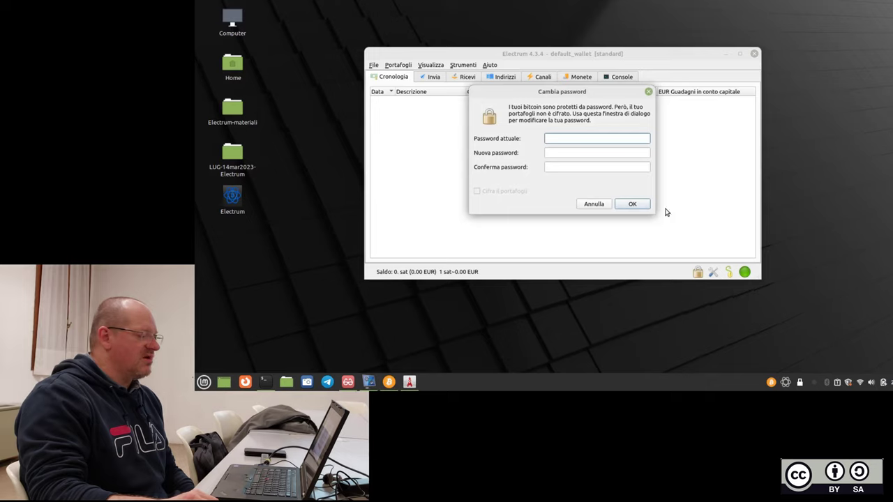
left_click(594, 207)
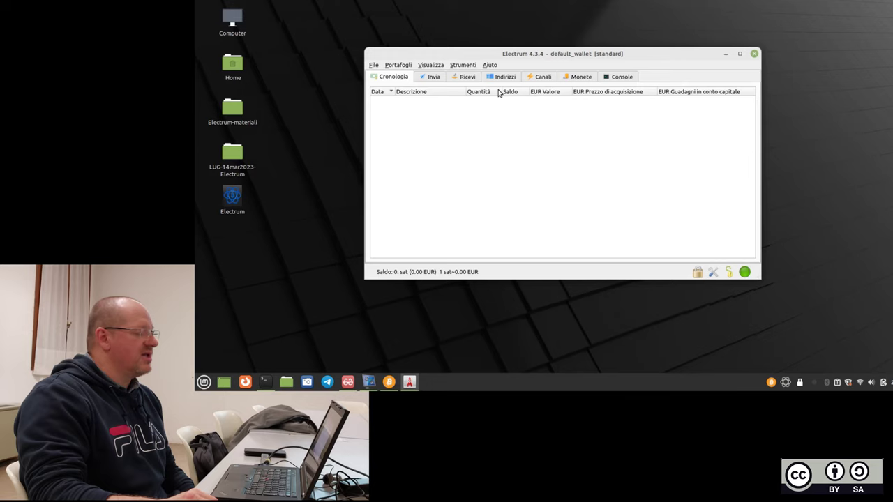
Browse the Console, Monete and Canali tabs, ending on the Indirizzi address list.
left_click(628, 78)
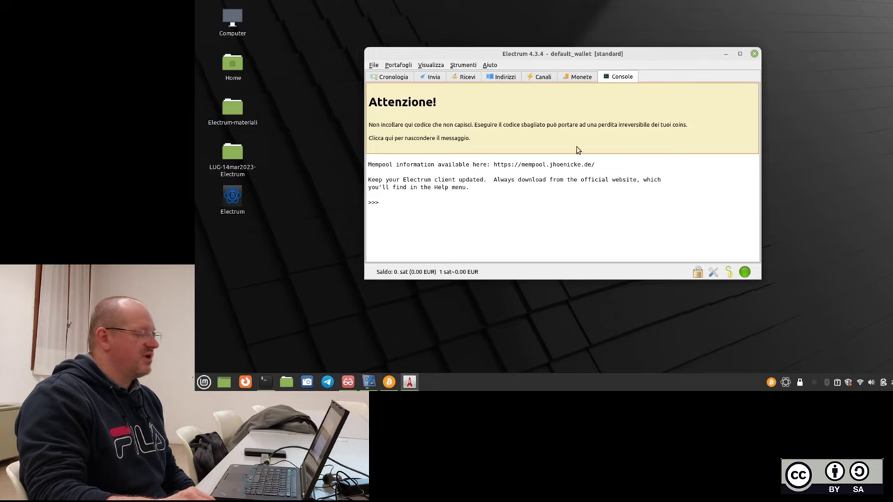
left_click(580, 77)
left_click(541, 77)
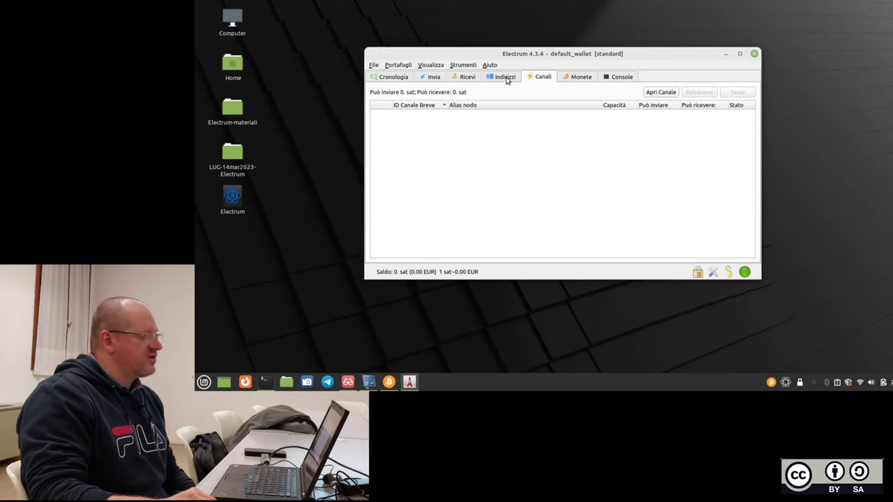
left_click(506, 80)
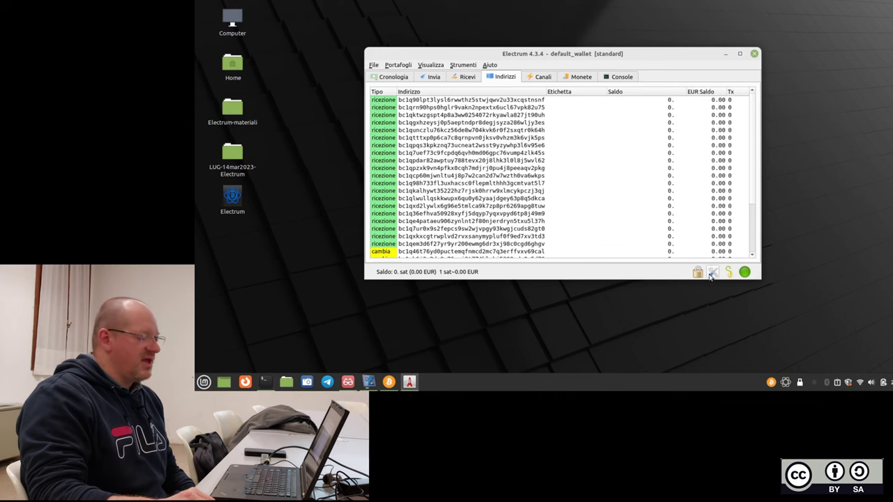
Enlarge and reposition the wallet window, then copy the thirteenth receiving address.
left_click_drag(754, 277, 841, 365)
left_click_drag(701, 57, 669, 18)
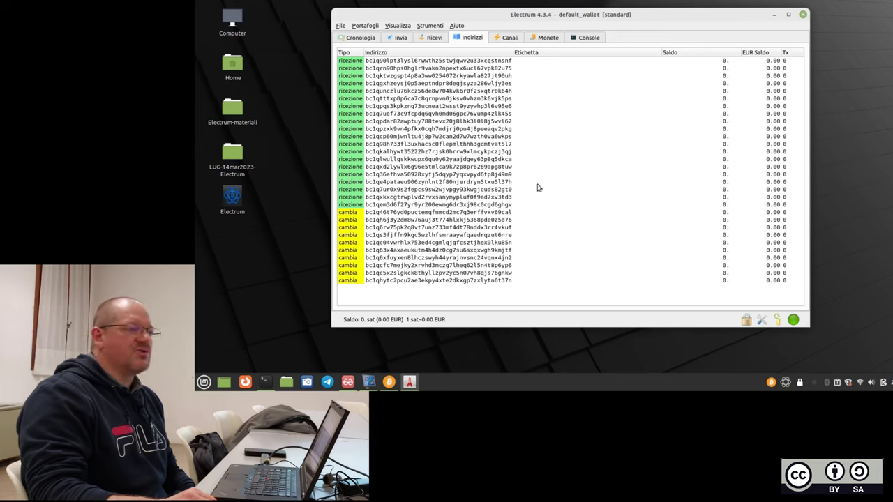
left_click(441, 152)
right_click(441, 152)
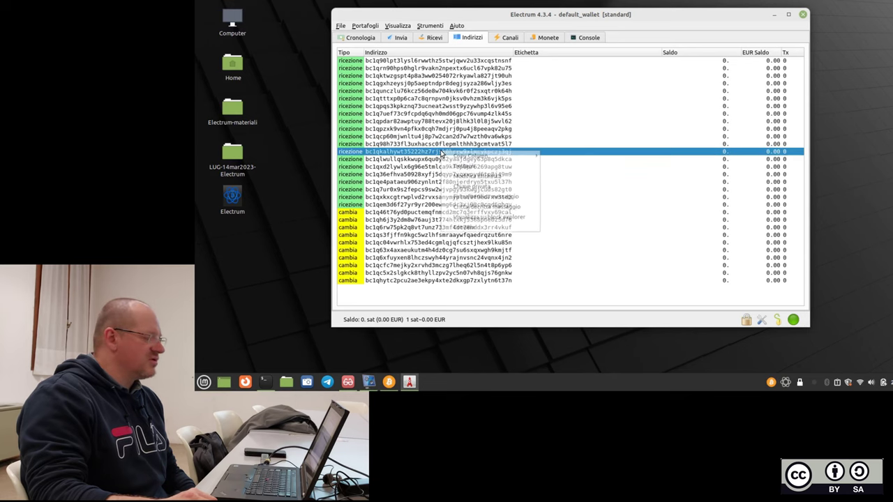
mouse_move(468, 157)
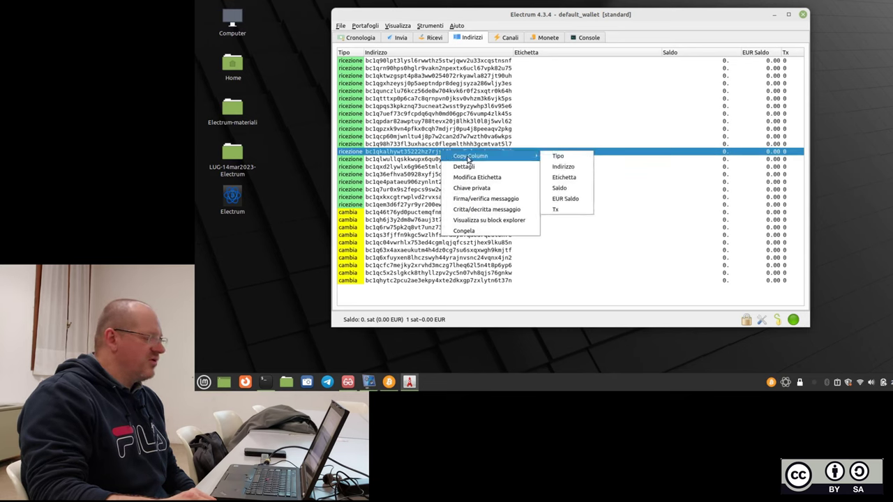
left_click(563, 166)
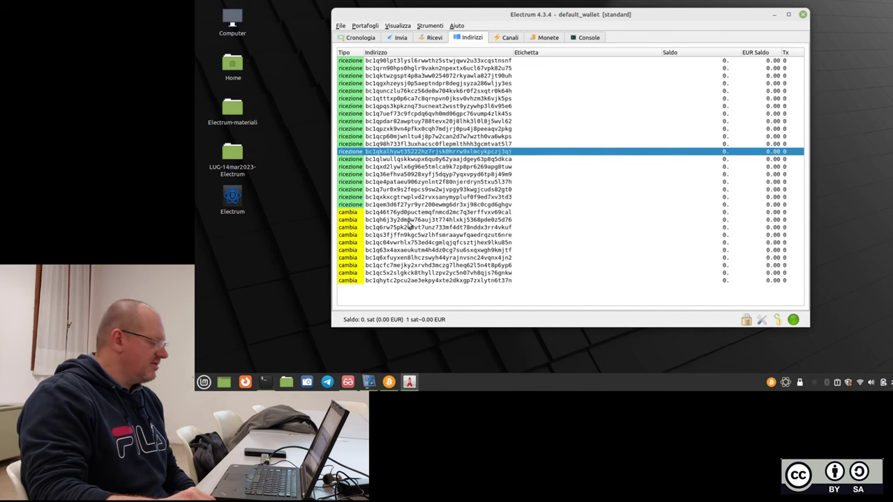
Paste the copied address into a new Text Editor document, then quit without saving.
left_click(203, 381)
type("text")
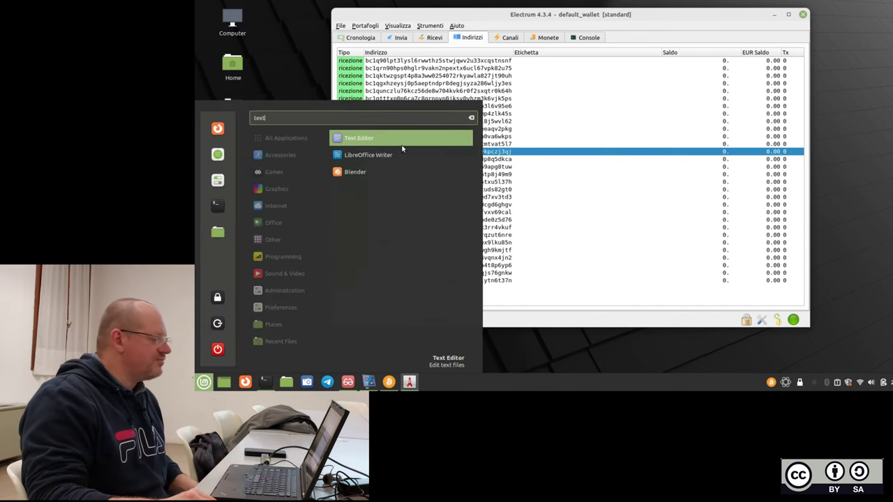
key("Return")
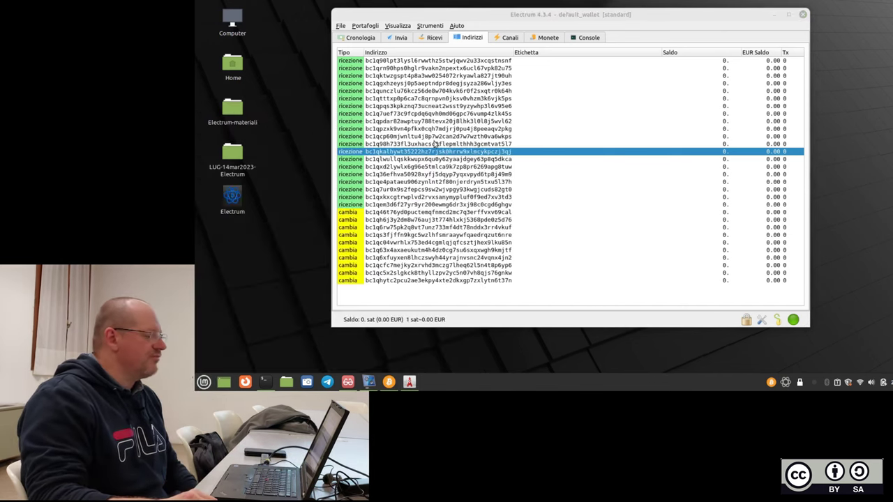
right_click(511, 145)
left_click(524, 181)
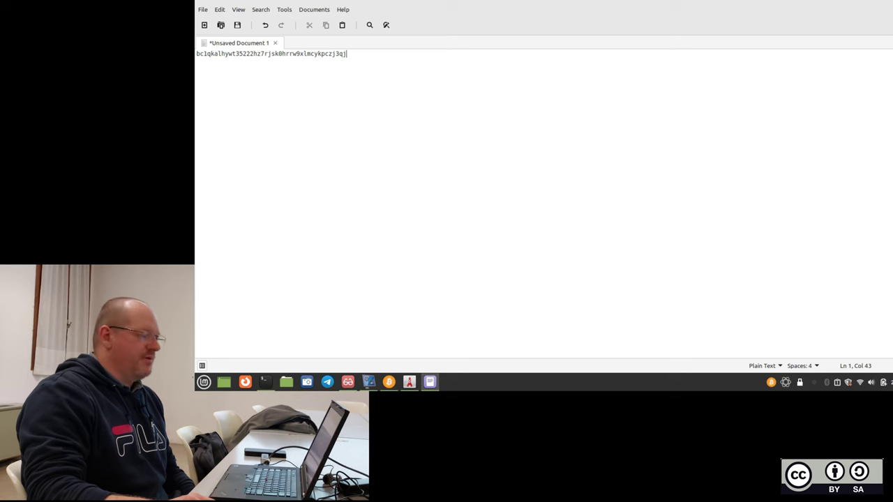
key("ctrl+q")
left_click(524, 217)
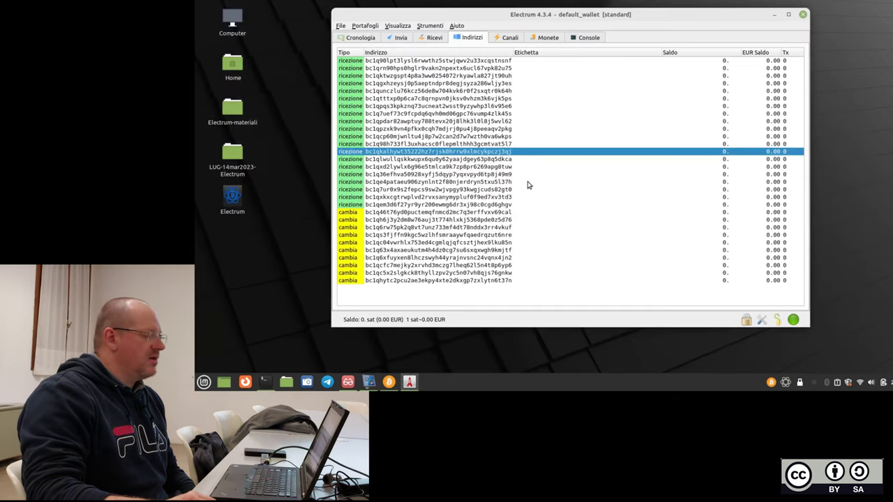
Set the fifth receiving address's label to the contact's name via Modifica Etichetta.
left_click(537, 60)
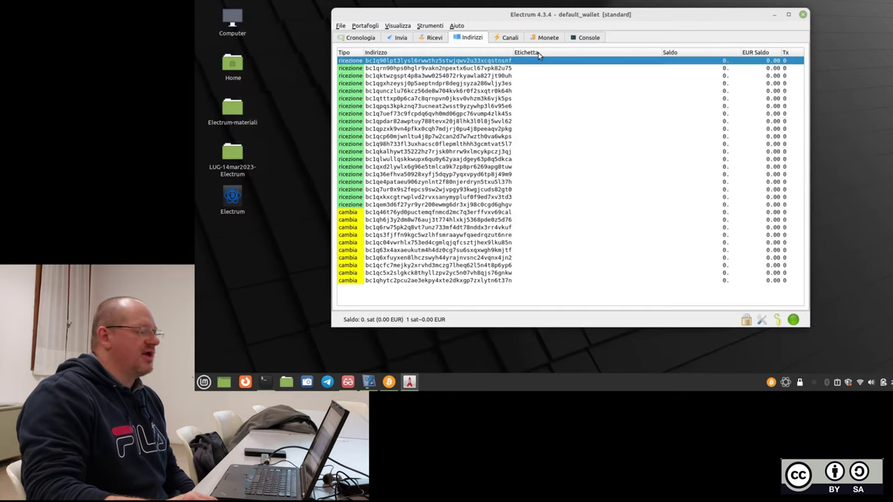
left_click(523, 91)
right_click(523, 90)
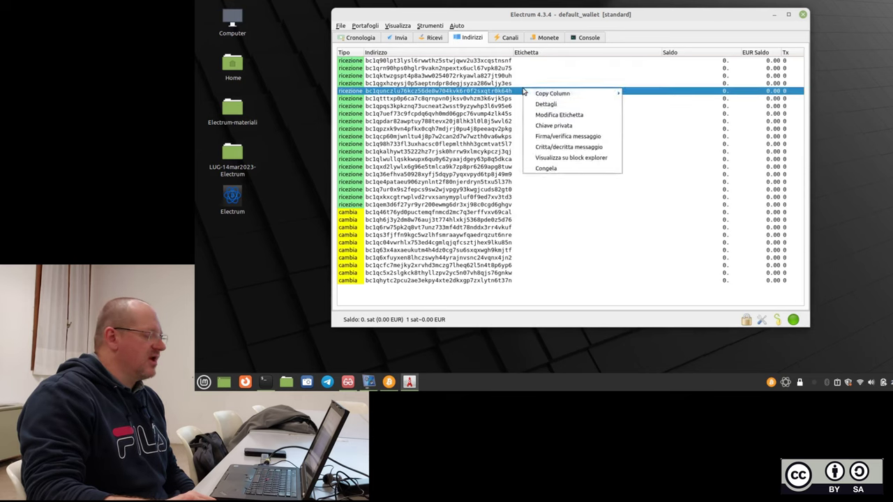
left_click(560, 115)
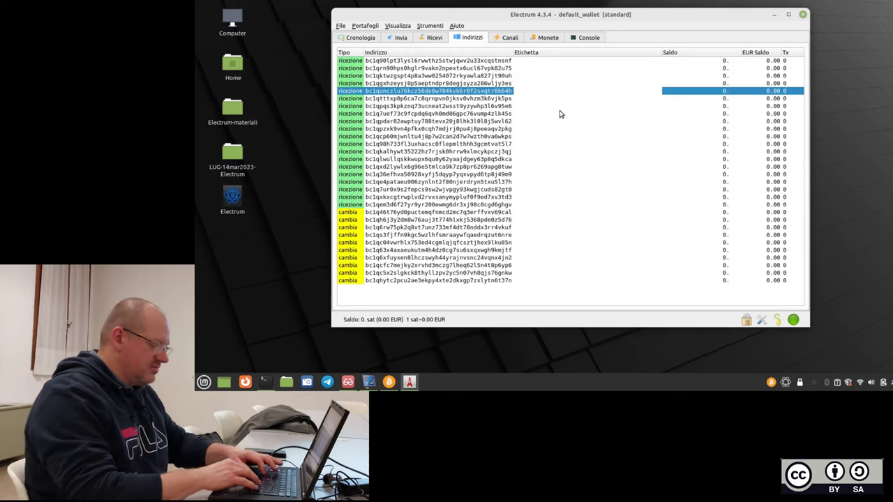
type("daudio")
key("Return")
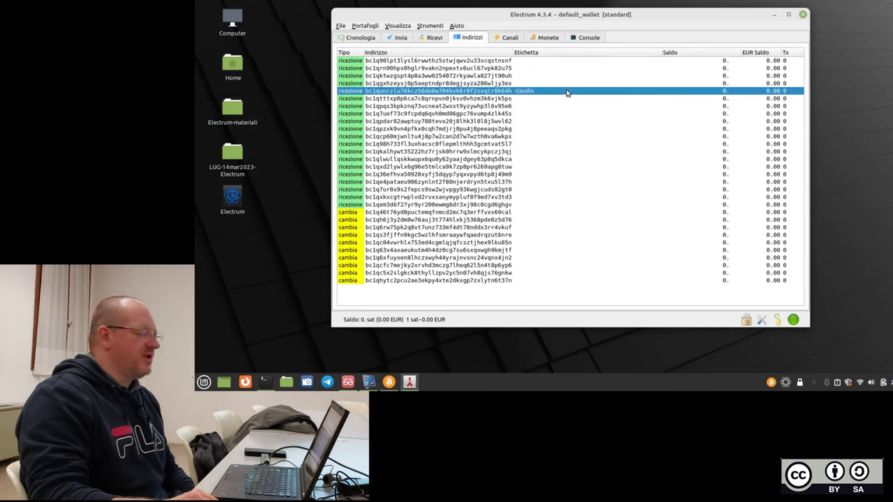
right_click(563, 92)
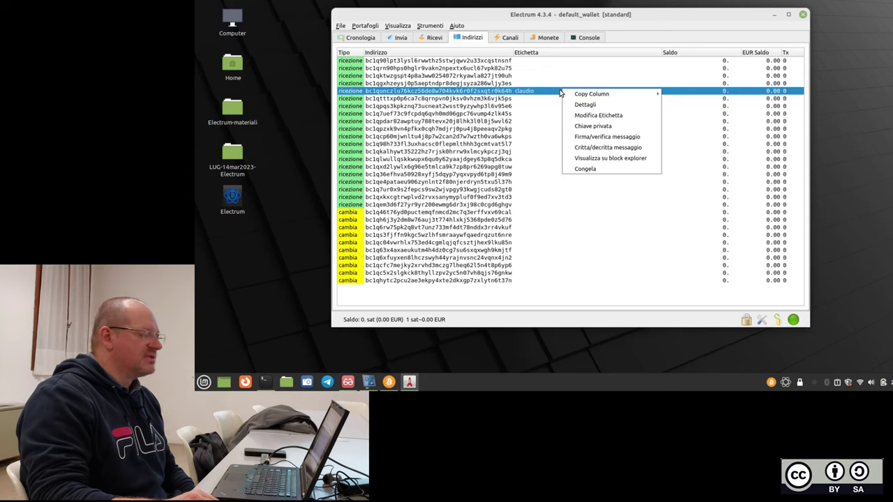
mouse_move(613, 93)
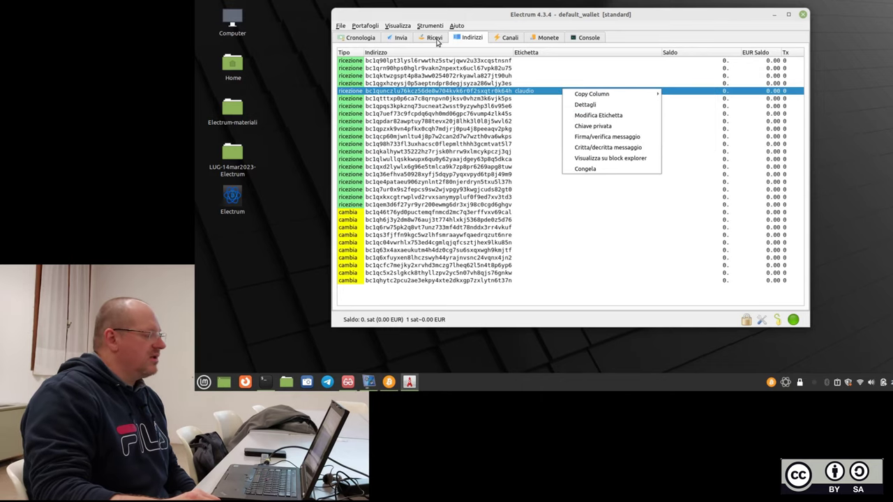
left_click(437, 42)
left_click(430, 40)
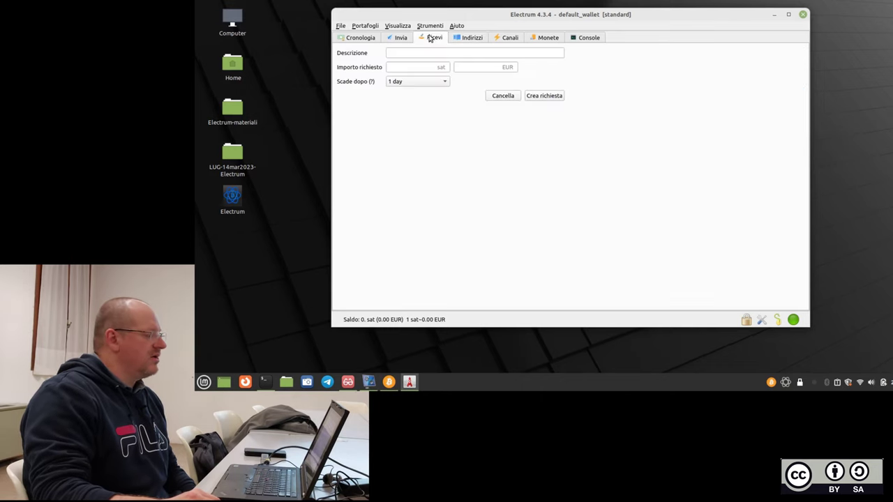
left_click(360, 39)
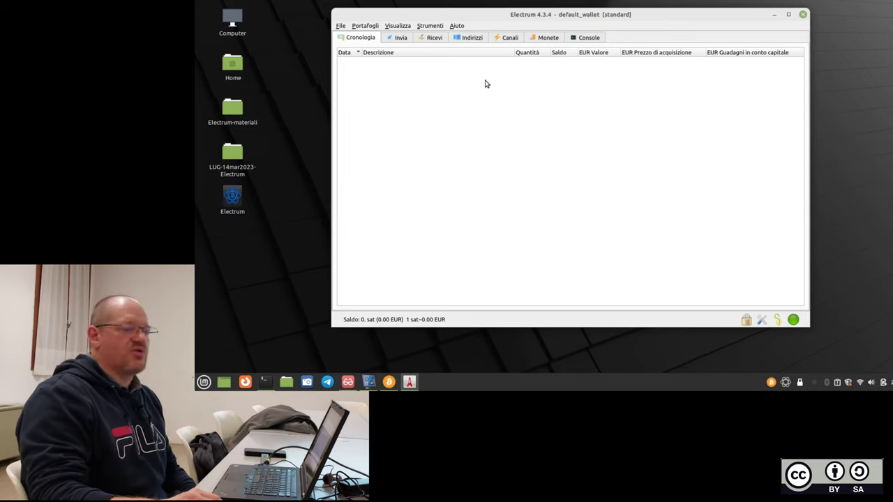
left_click(396, 40)
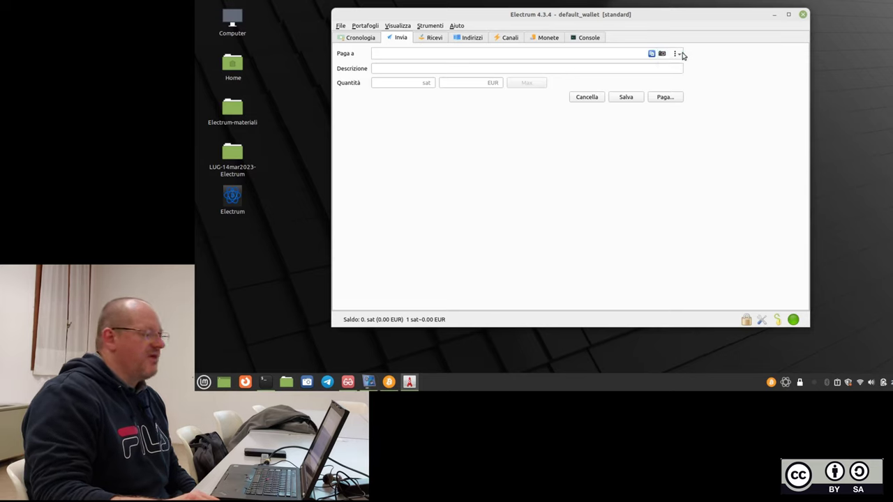
left_click(677, 54)
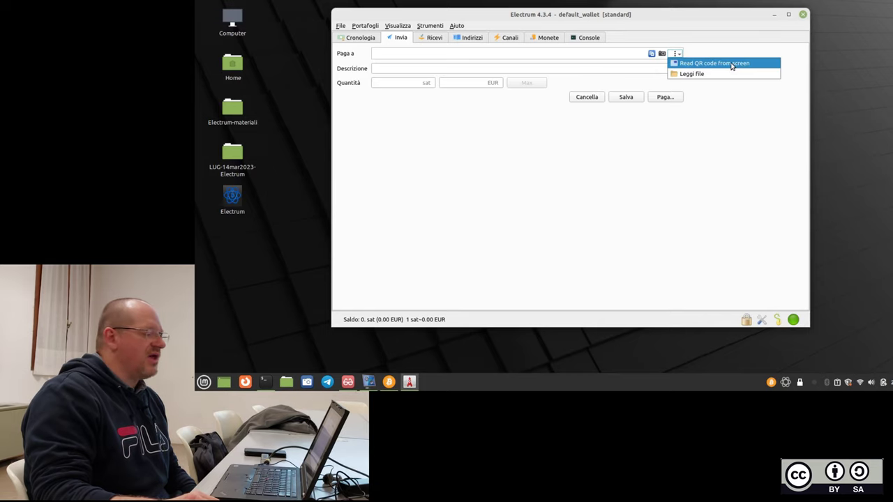
left_click(691, 149)
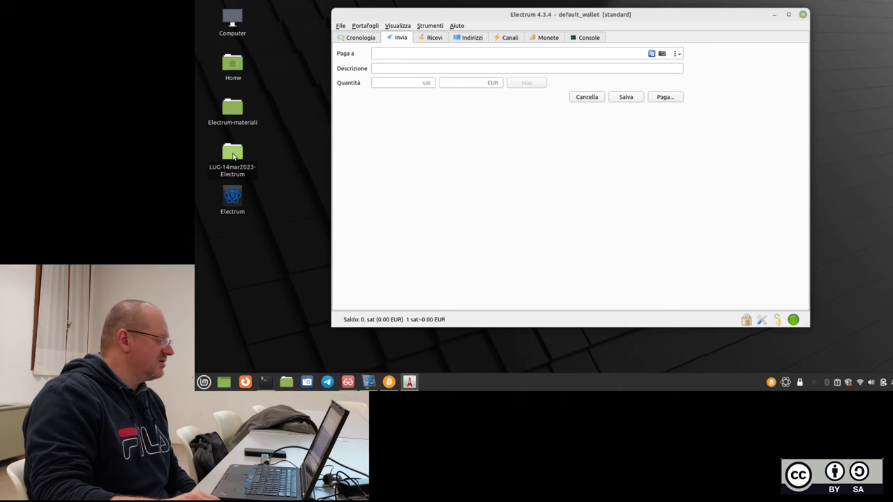
Copy qr-test-lugvi2023.png from Electrum-materiali > screenshots-electrum, then minimize the file manager.
double_click(232, 109)
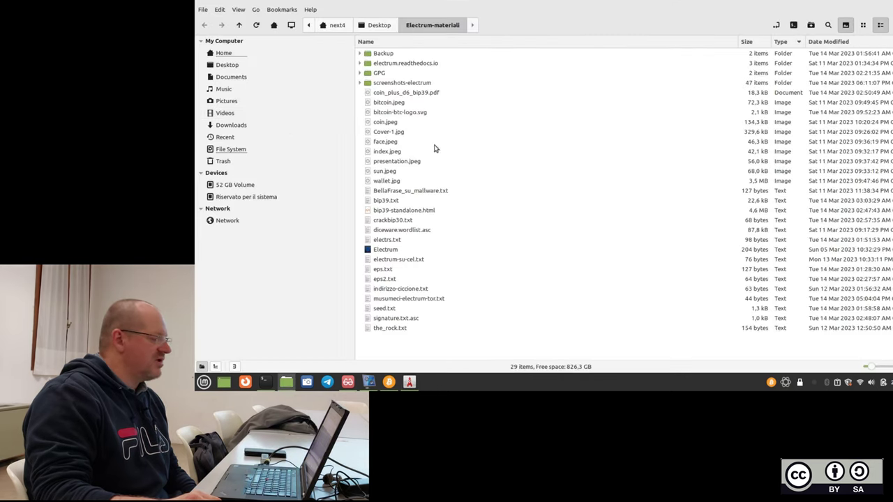
double_click(412, 85)
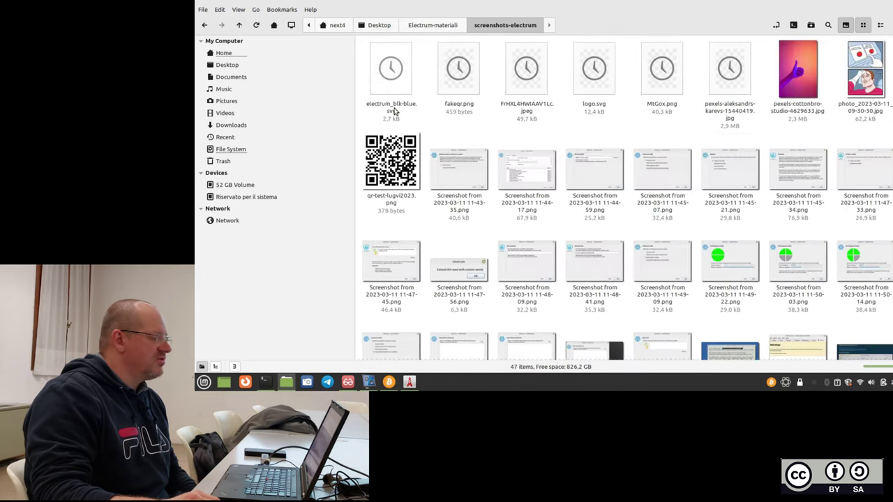
left_click(404, 147)
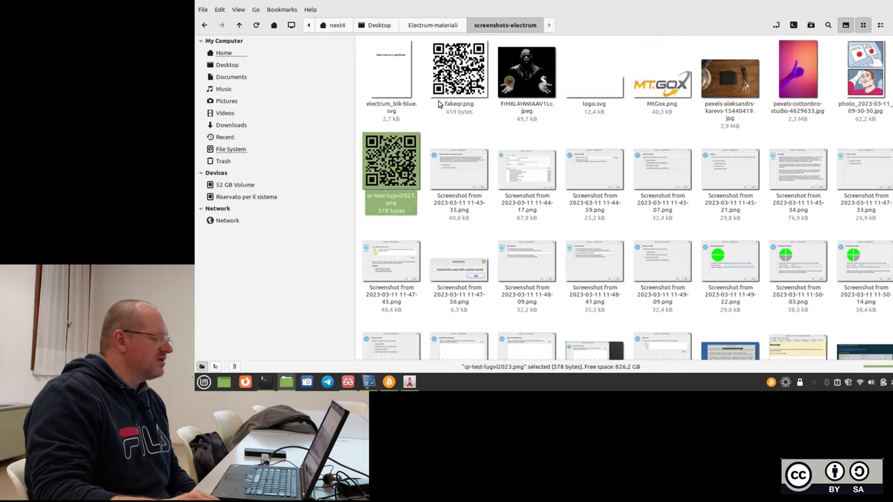
right_click(403, 169)
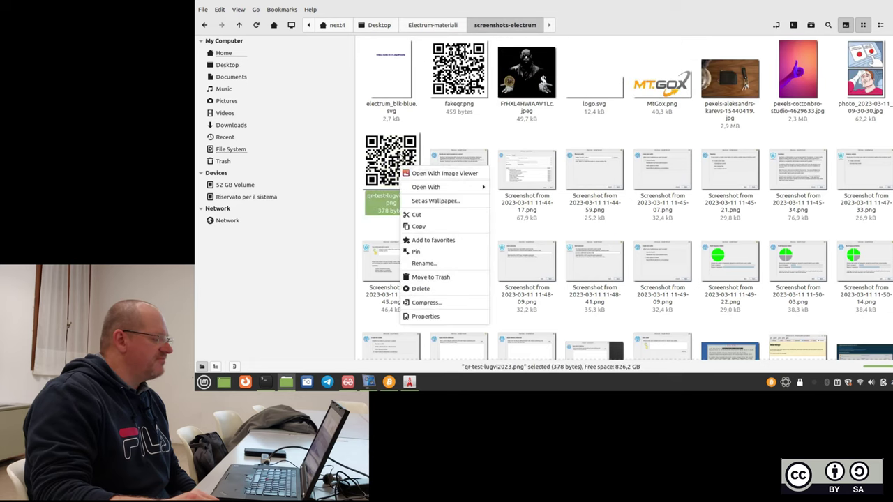
left_click(418, 226)
left_click(873, 9)
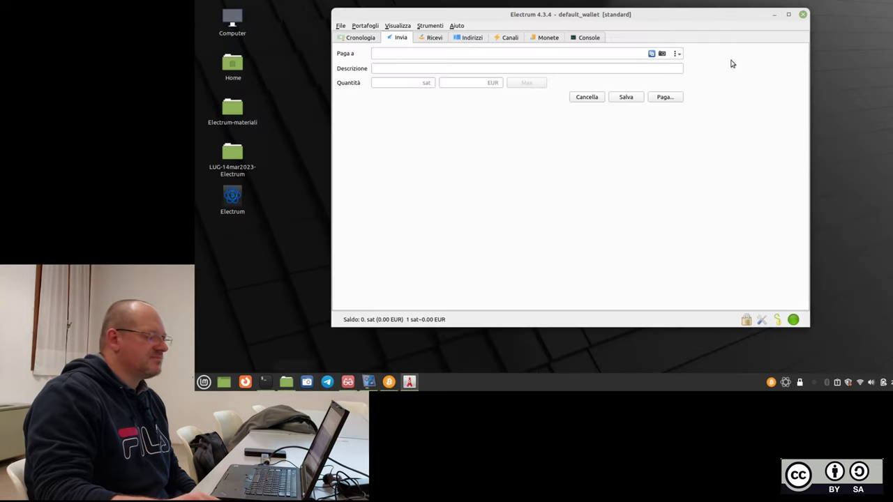
Paste qr-test-lugvi2023.png onto the desktop, open it in the image viewer, and bring the wallet forward.
right_click(300, 203)
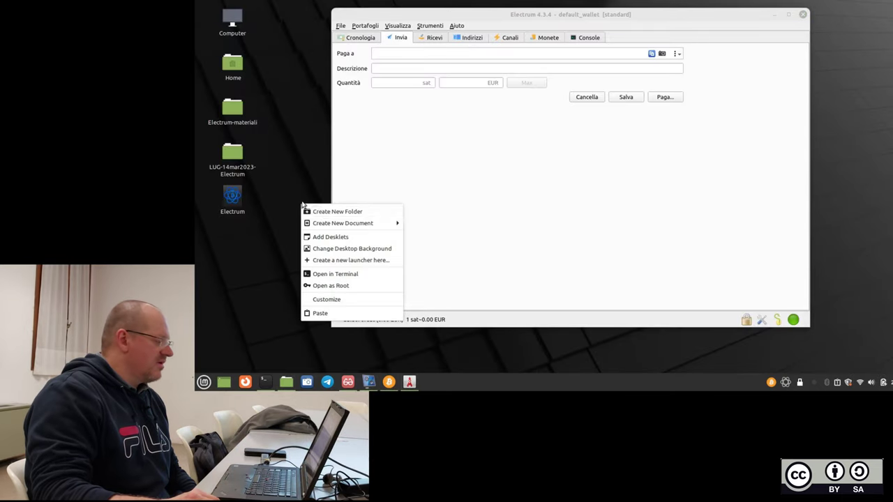
left_click(319, 314)
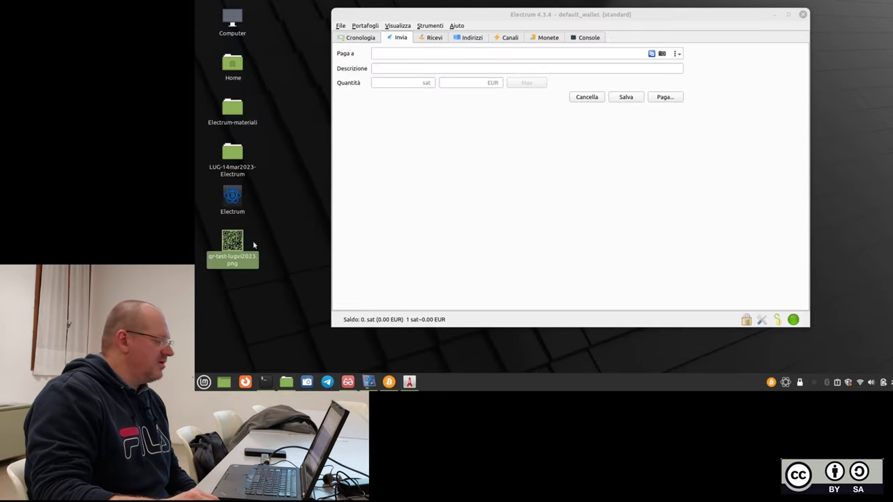
double_click(237, 252)
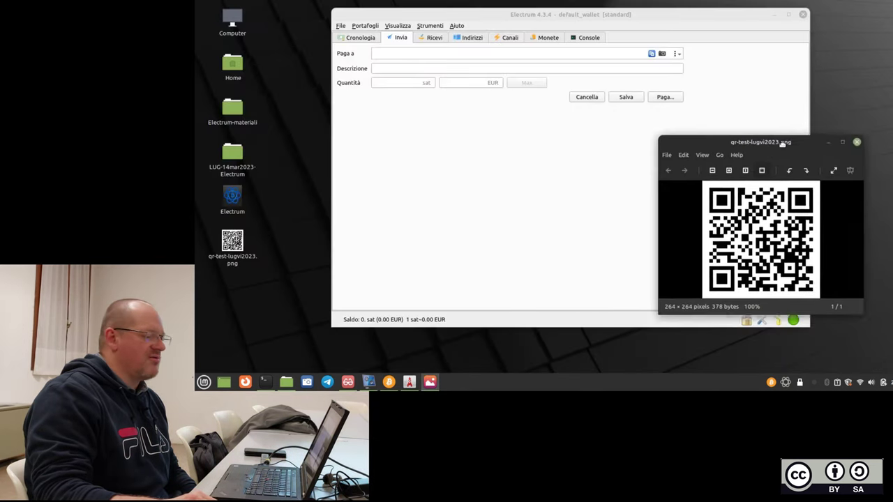
left_click(676, 54)
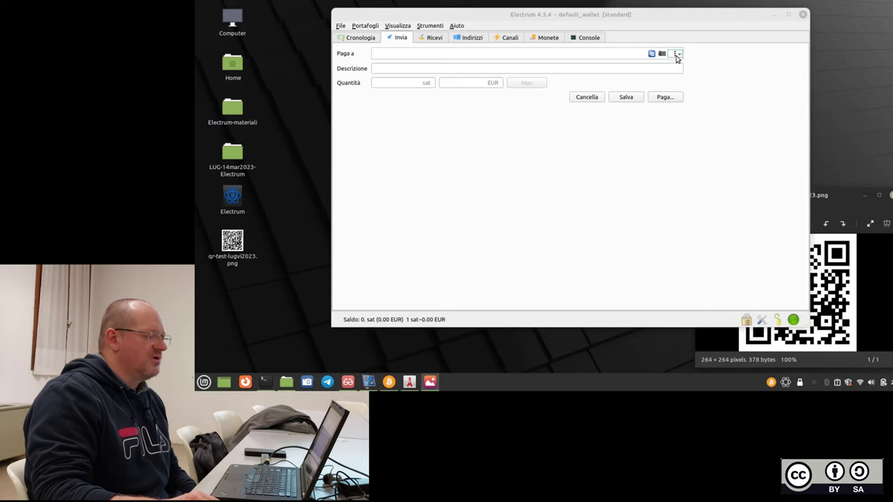
Try 'Read QR code from screen' three times, dismissing the no-code and multiple-codes errors.
left_click(696, 64)
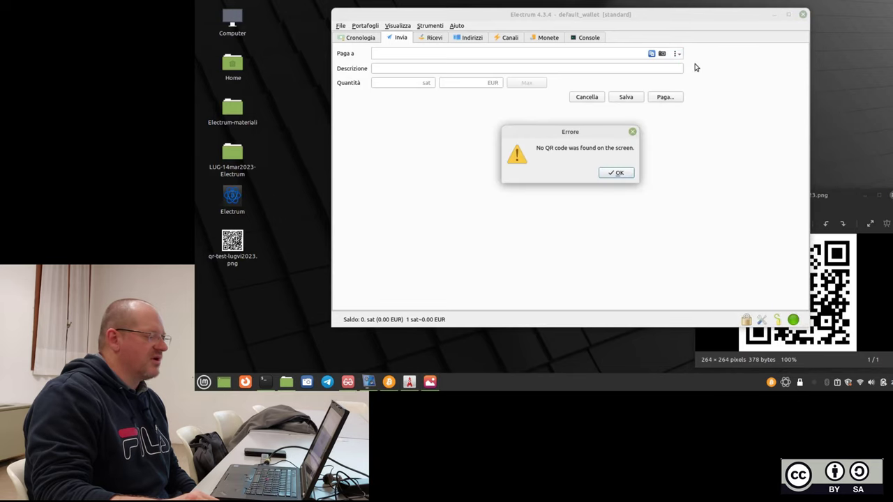
left_click_drag(625, 16, 527, 18)
left_click(599, 176)
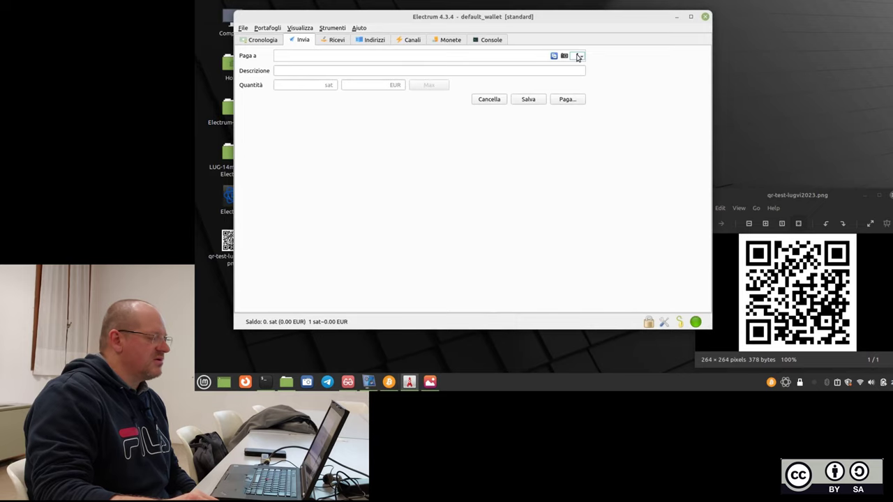
left_click(578, 56)
left_click(601, 65)
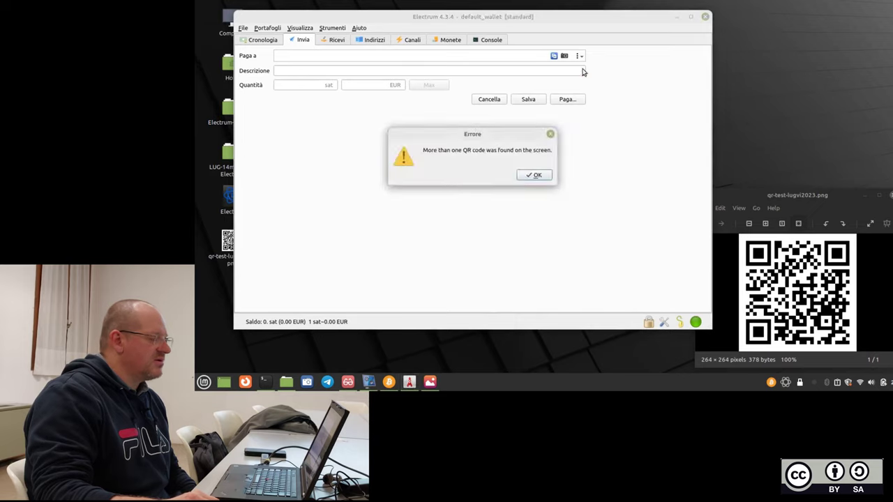
left_click(535, 175)
left_click_drag(801, 196, 795, 155)
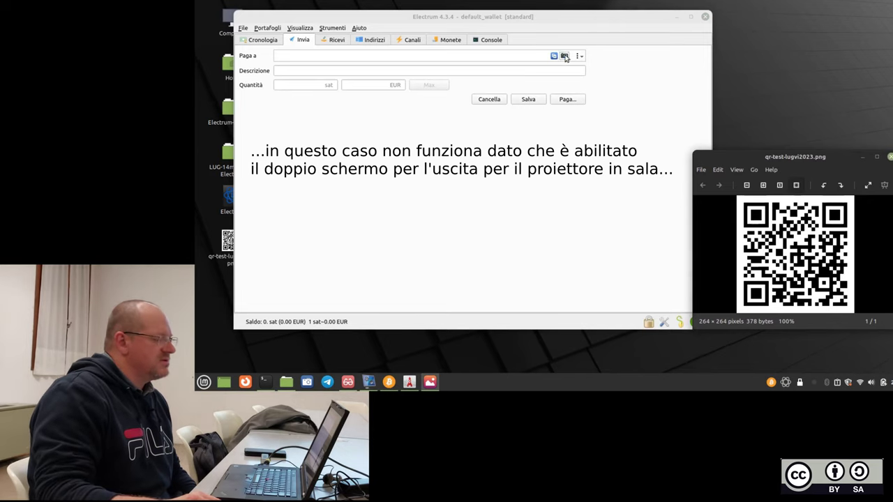
left_click(578, 57)
left_click(592, 66)
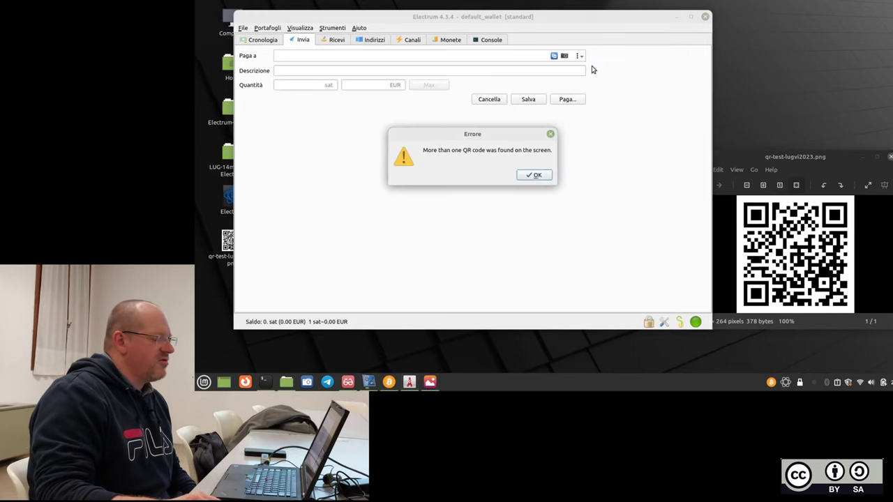
left_click(530, 176)
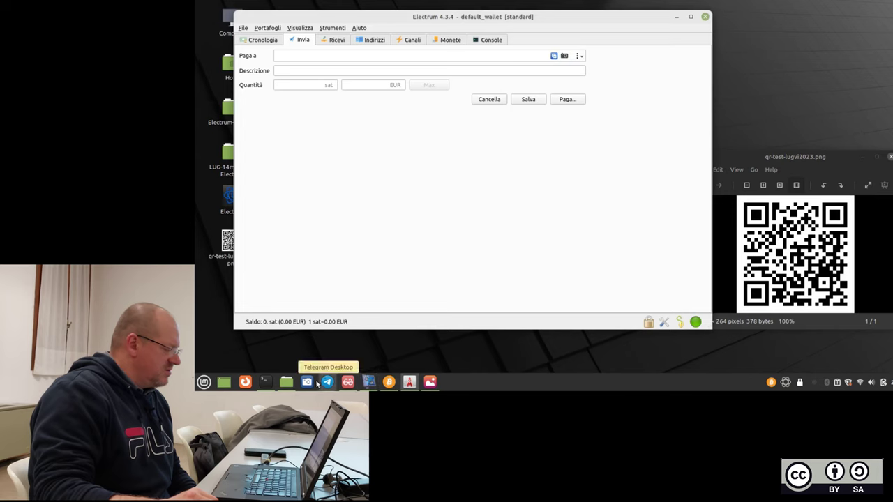
left_click(286, 382)
Copy fakeqr.png in Nemo and paste it onto the desktop.
right_click(466, 100)
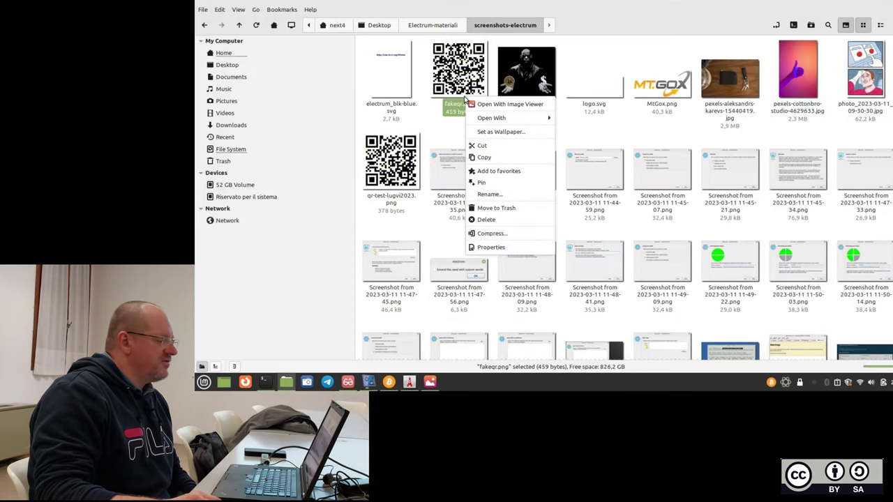
left_click(492, 157)
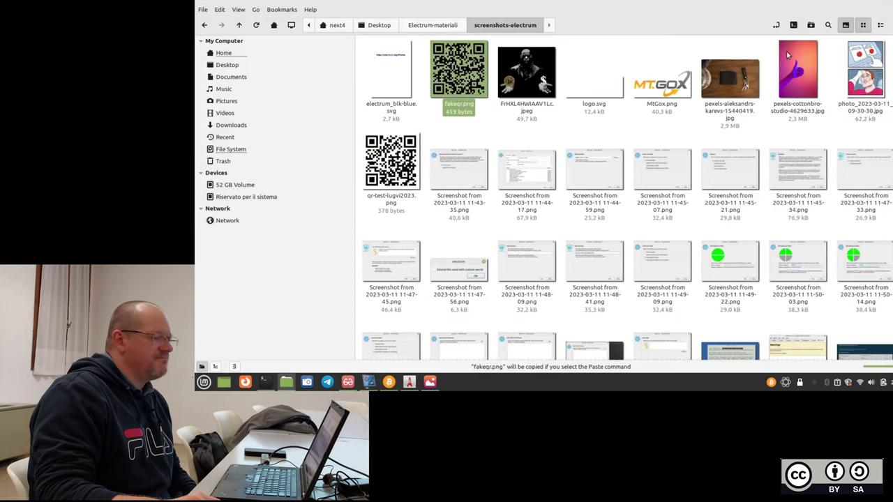
left_click(860, 6)
right_click(771, 90)
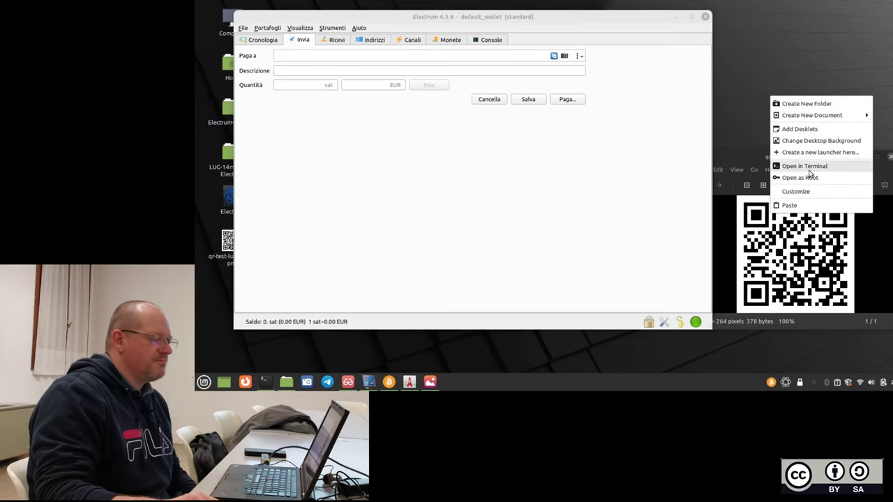
left_click(788, 204)
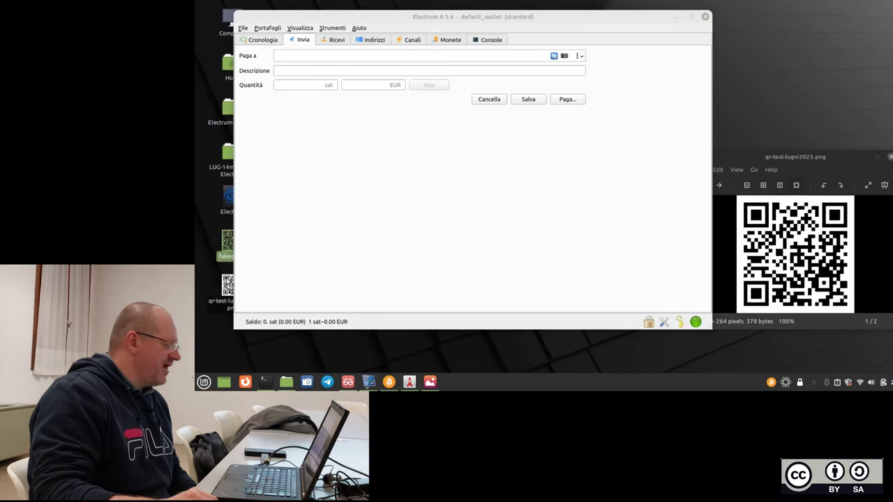
Close the qr-test-lugvi2023.png viewer and move the wallet window down and right.
left_click(228, 281)
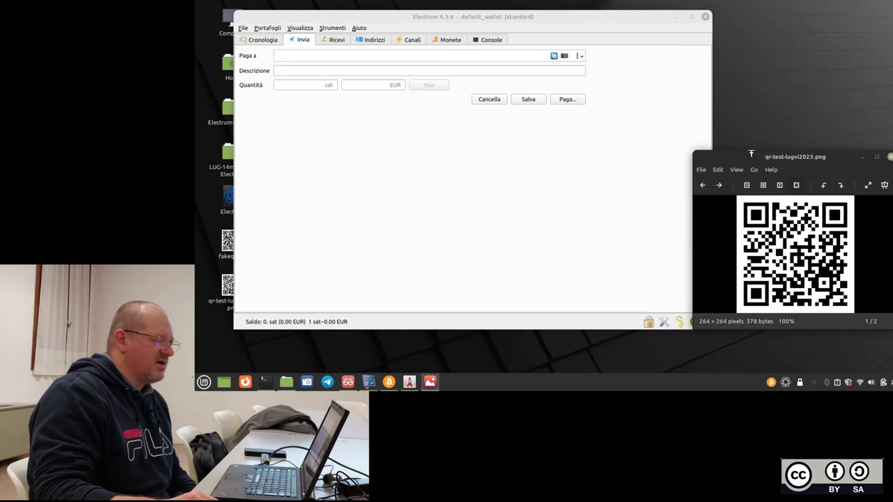
left_click_drag(750, 155, 705, 182)
left_click(864, 184)
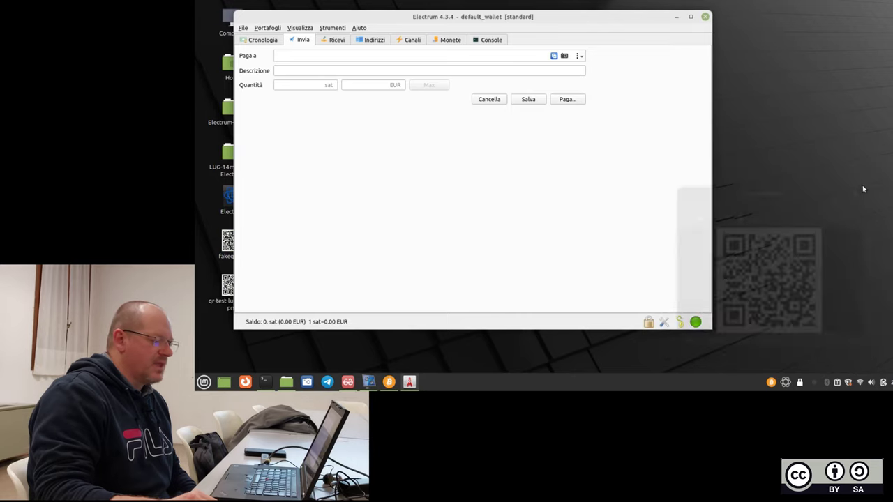
left_click(348, 382)
left_click(348, 381)
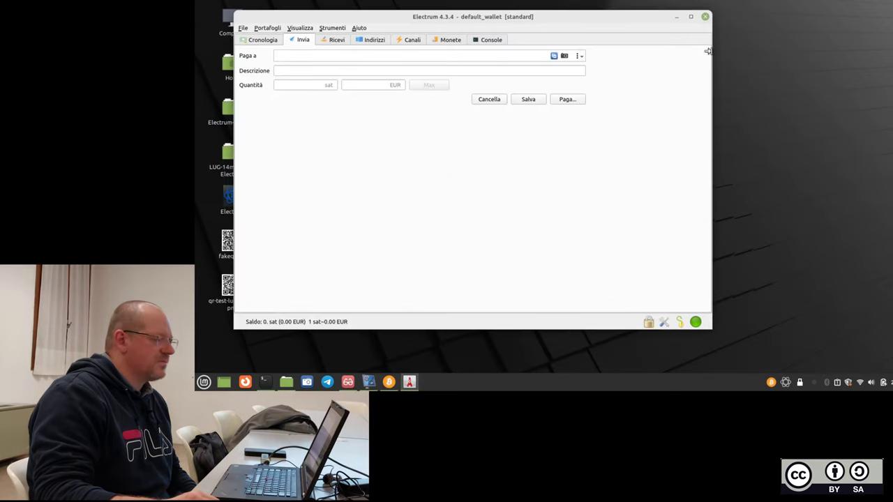
left_click_drag(472, 14, 555, 233)
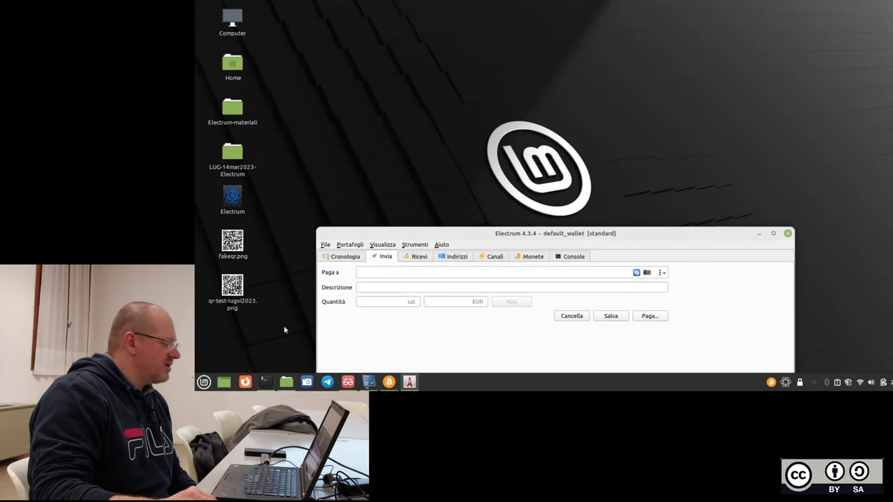
Open fakeqr.png in the image viewer at the top-right and raise the wallet window.
double_click(232, 285)
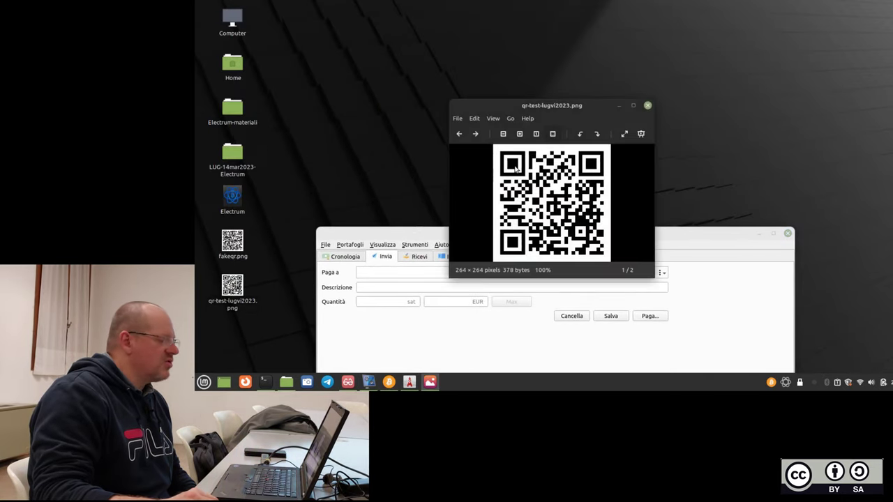
left_click(647, 106)
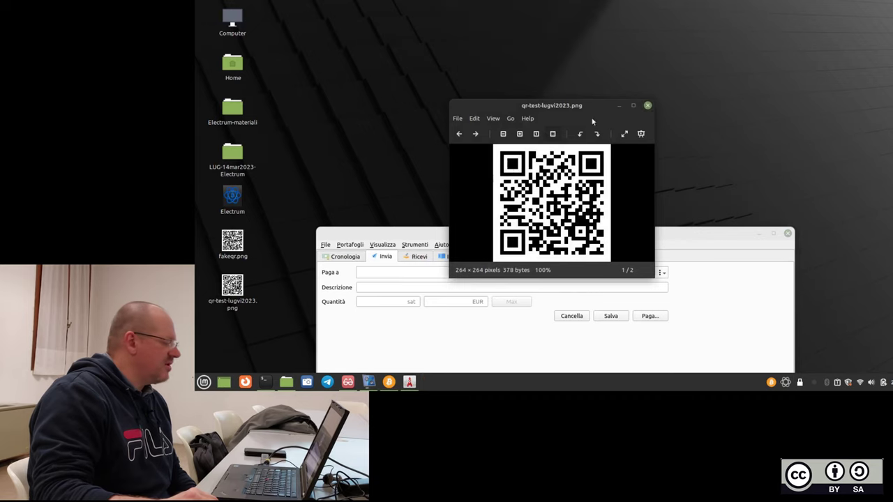
double_click(233, 241)
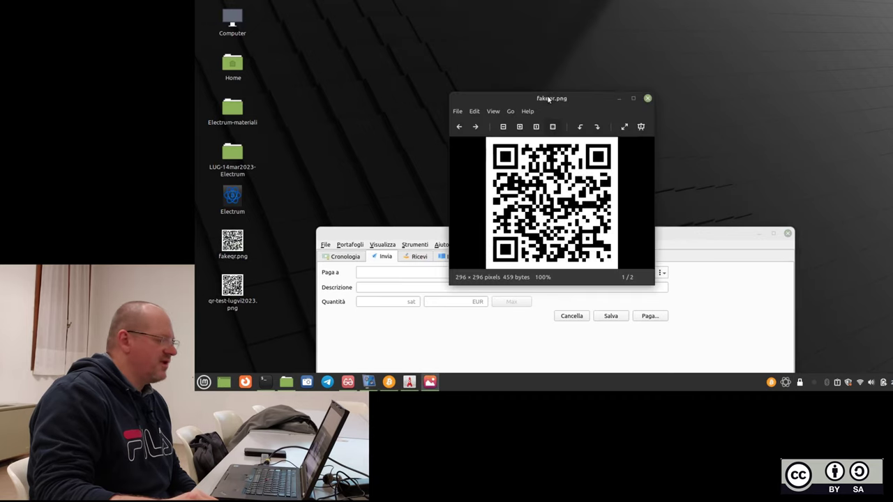
left_click_drag(549, 100, 777, 13)
left_click_drag(563, 233, 472, 49)
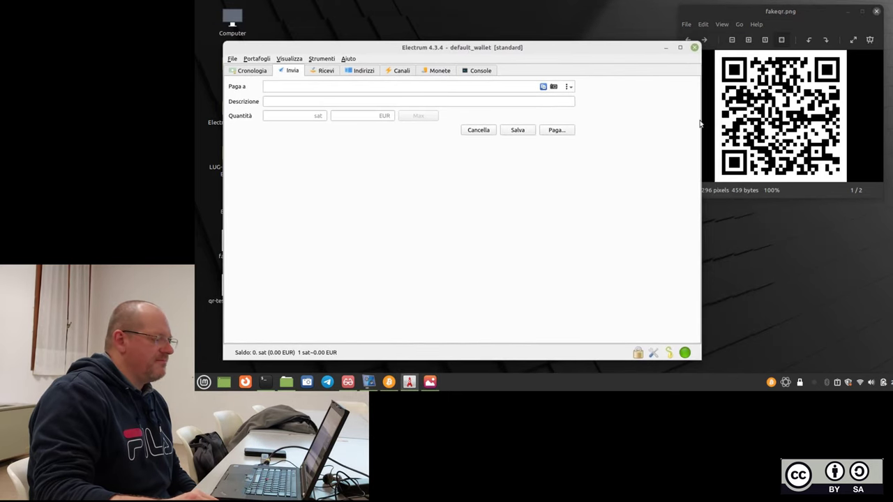
Retry reading the Pay to QR code from screen, dismiss the multiple-codes error, then switch to Ricevi.
left_click_drag(697, 122, 636, 120)
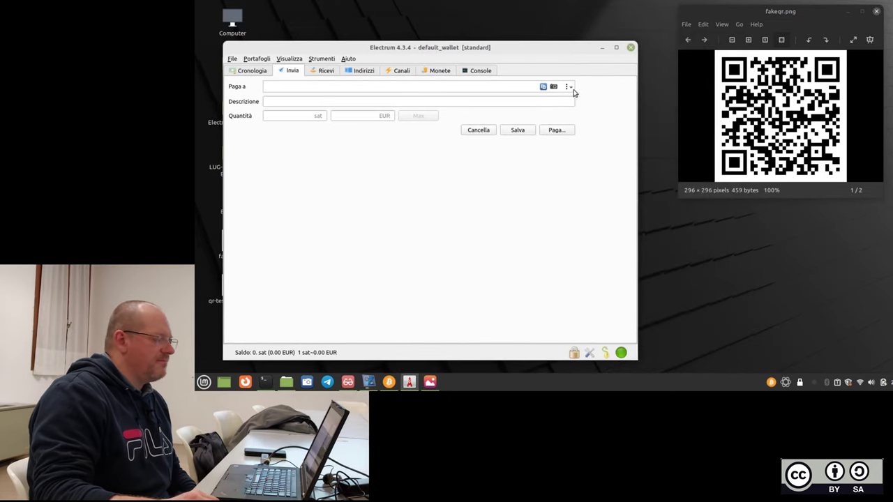
left_click(568, 86)
left_click(575, 94)
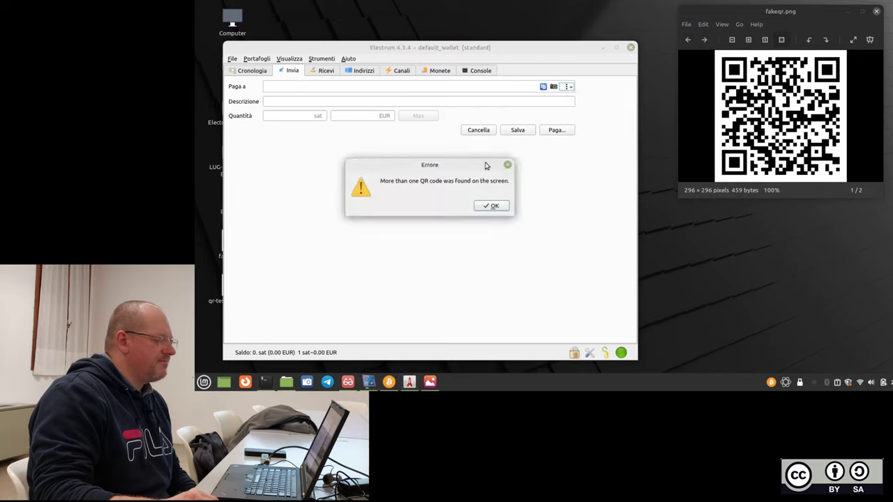
left_click(490, 205)
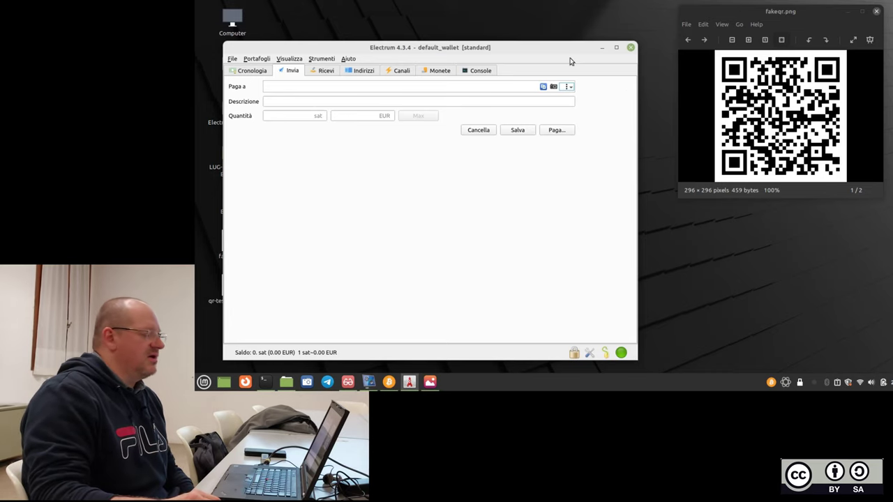
left_click_drag(563, 47, 583, 37)
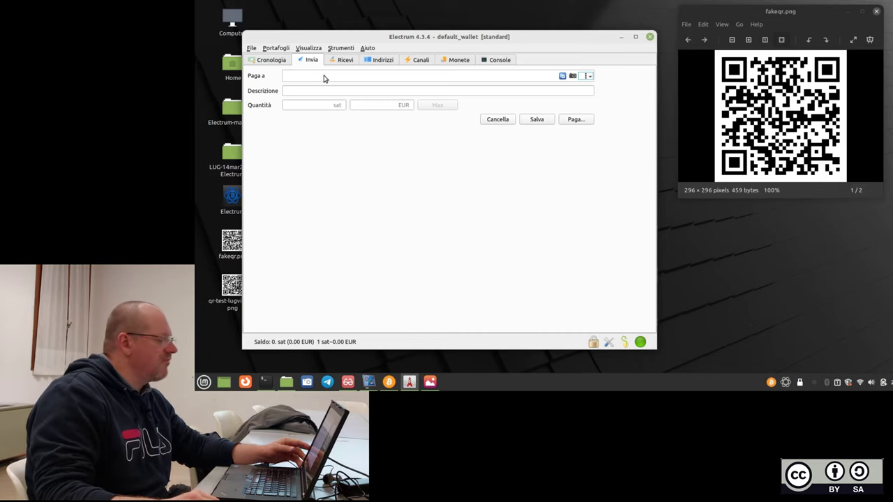
left_click(342, 61)
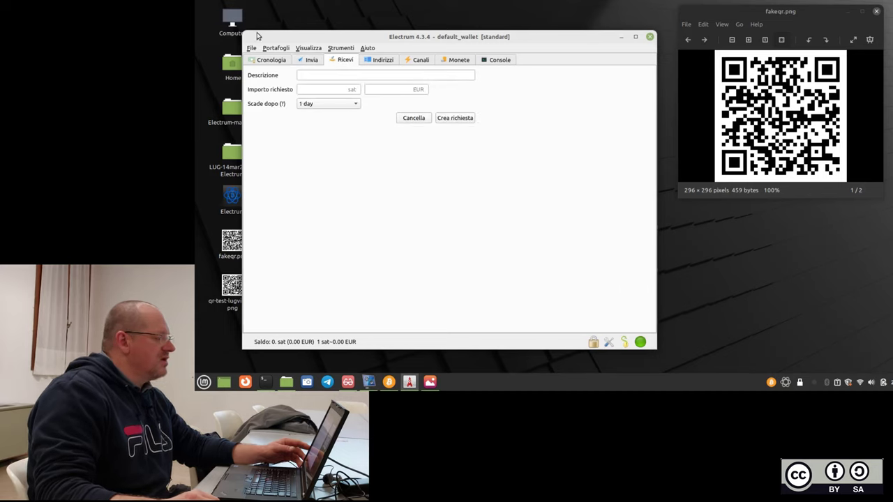
Create a payment request for 50000 sat, expiring after 1 day, describing it as money from a contact.
left_click(338, 78)
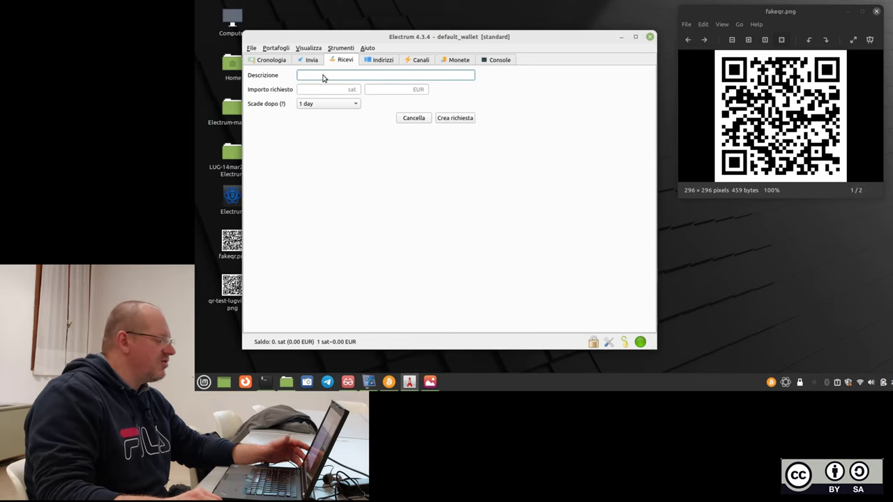
type("sol")
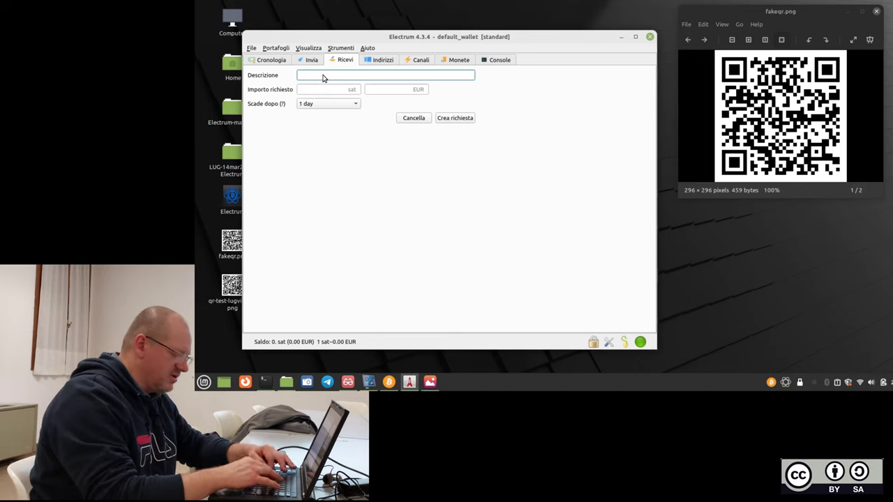
type("di da clau")
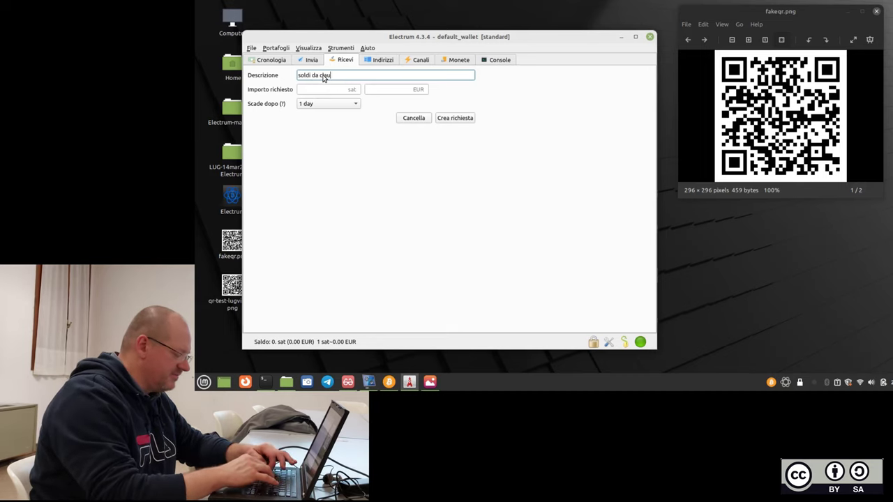
type("dio")
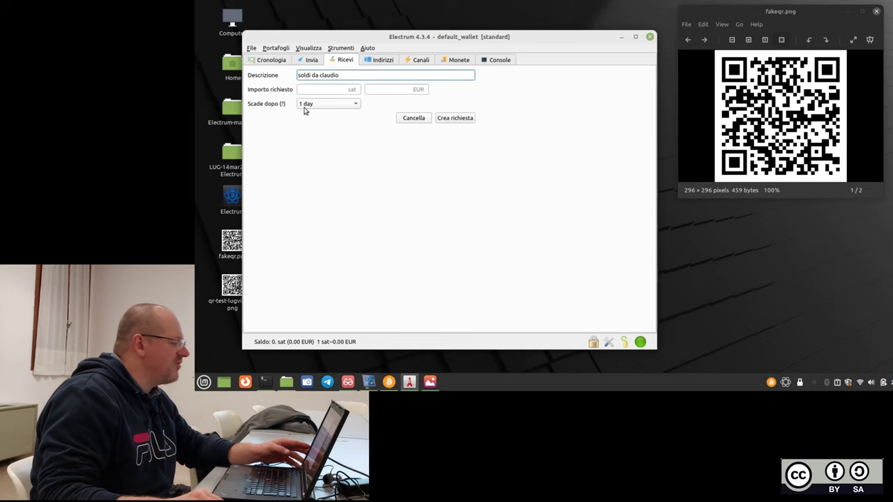
left_click(343, 92)
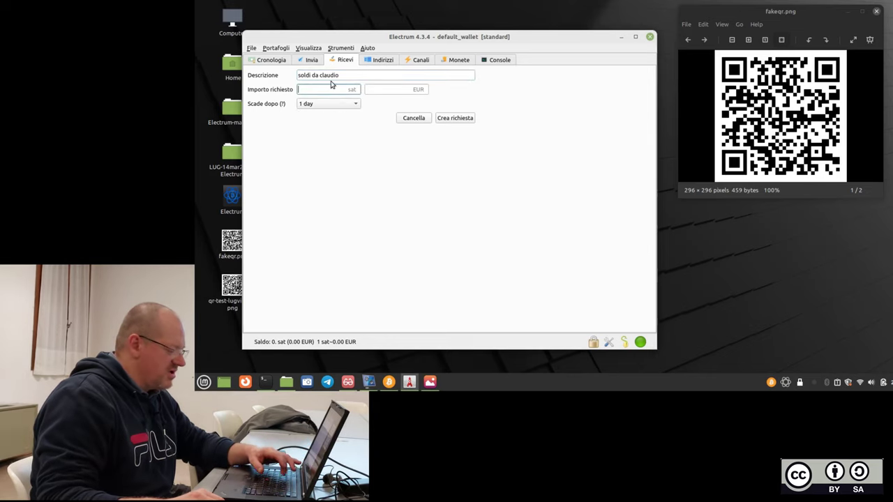
type("500000")
key("BackSpace")
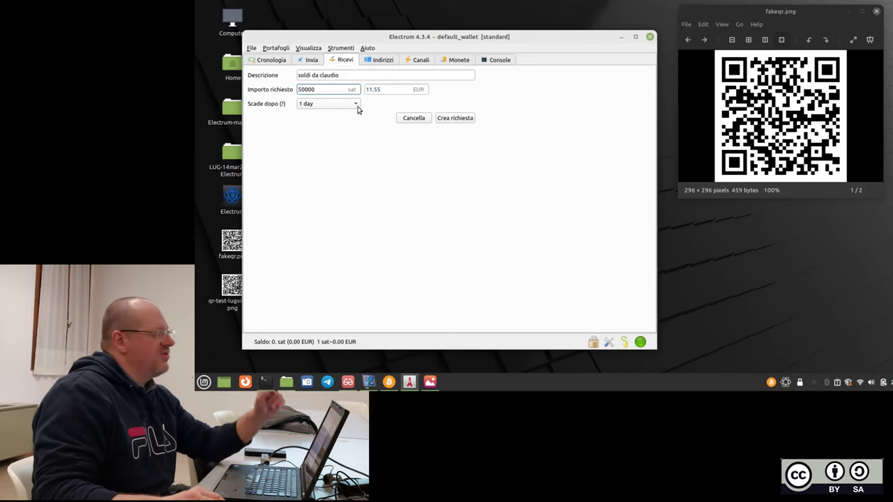
left_click(348, 106)
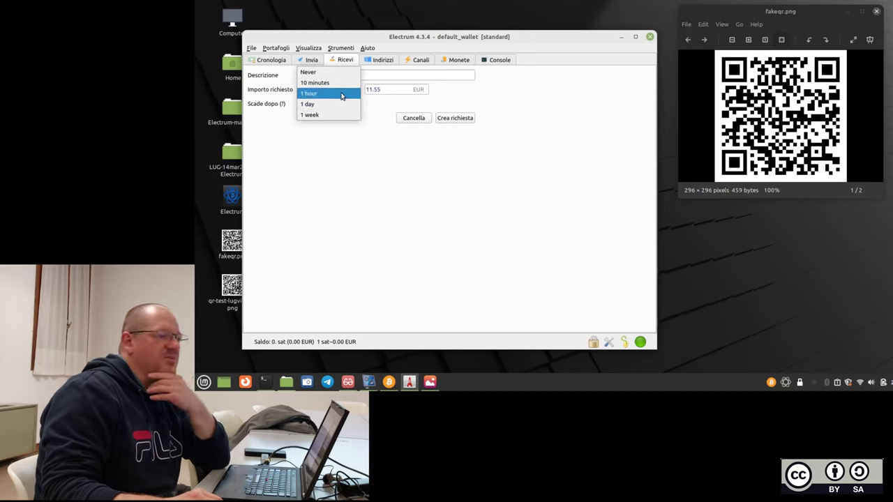
left_click(359, 174)
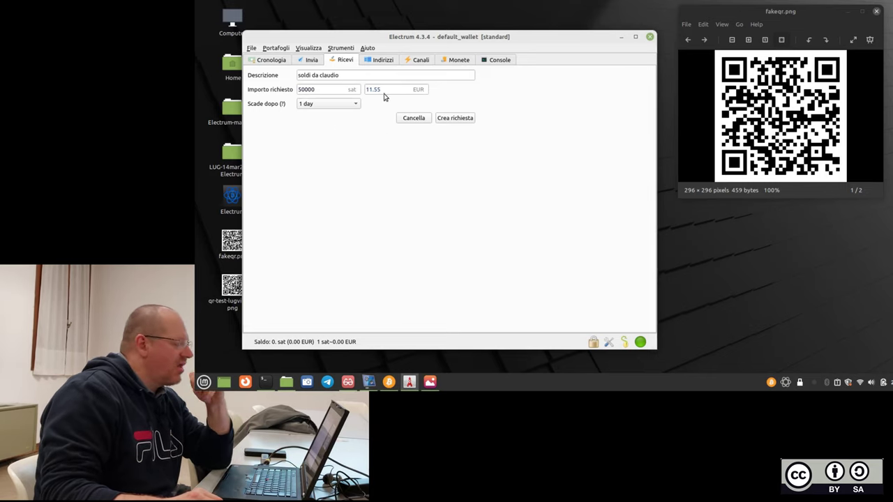
left_click(454, 120)
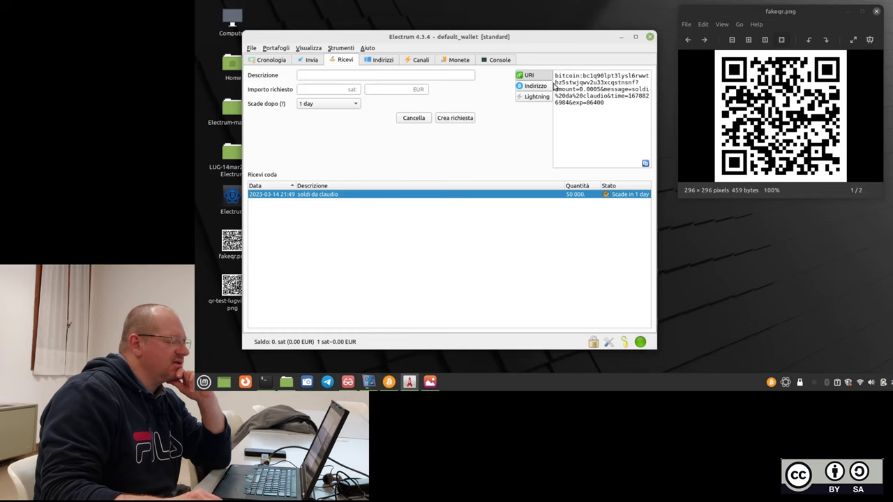
Toggle the request between QR code and URI text, then launch Text Editor via menu search.
left_click(609, 105)
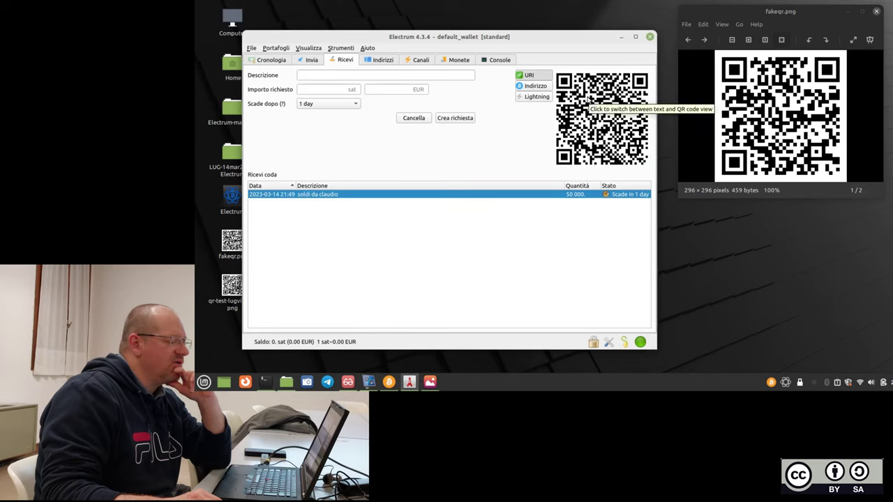
left_click(589, 101)
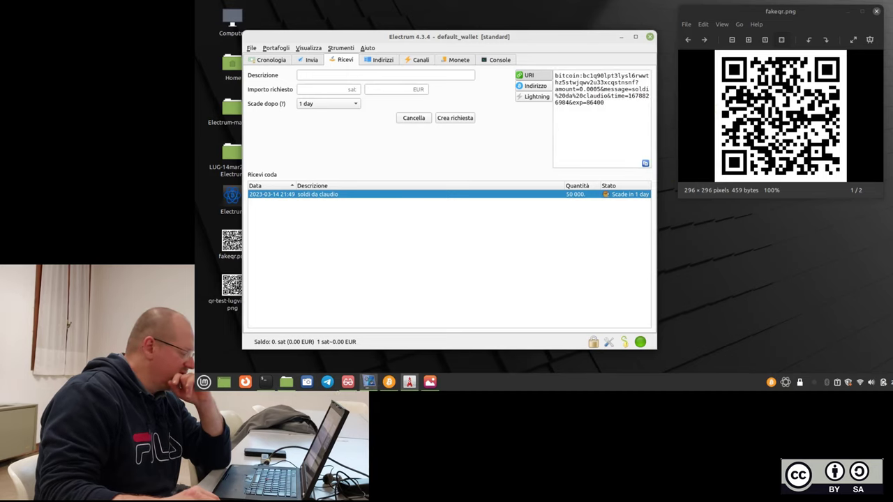
left_click(203, 380)
type("text")
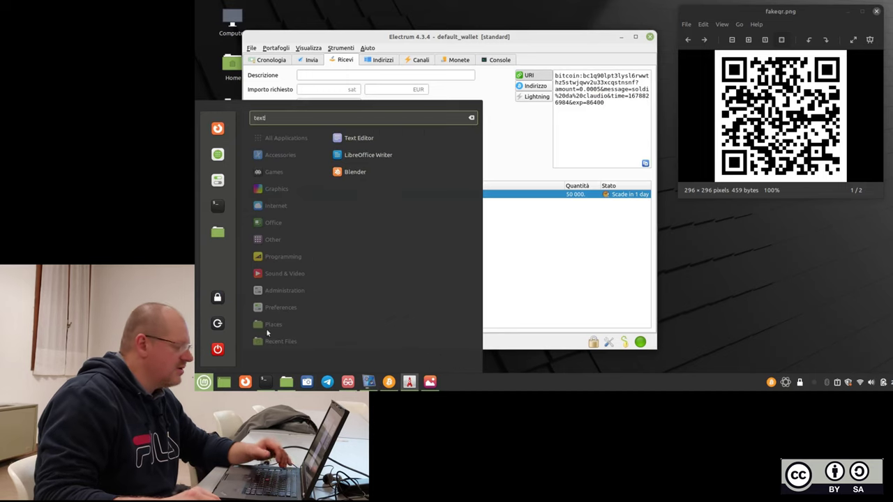
key("Return")
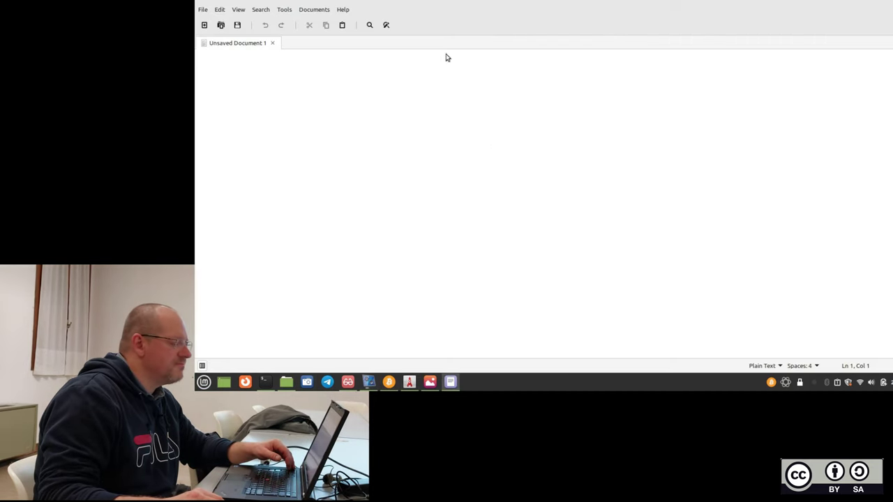
Paste the bitcoin payment URI into the blank document and tile the editor lower-right.
right_click(446, 55)
left_click(479, 111)
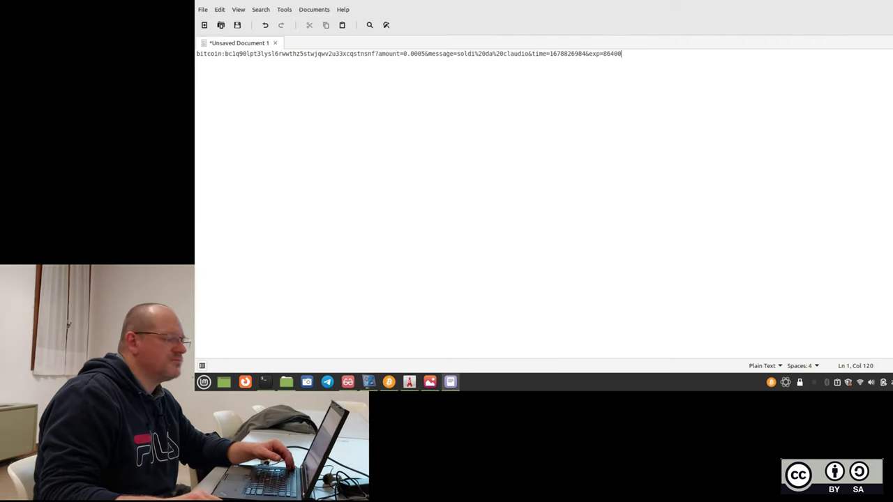
key("super+Down")
key("super+Right")
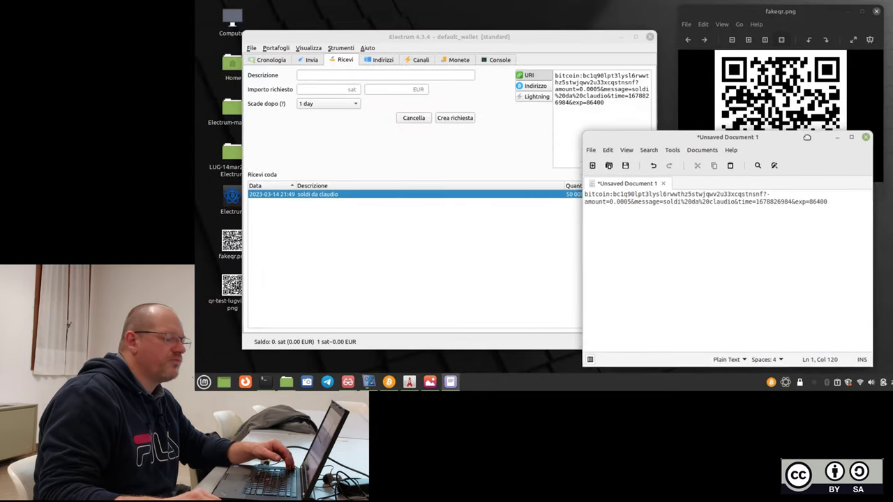
key("super+Down")
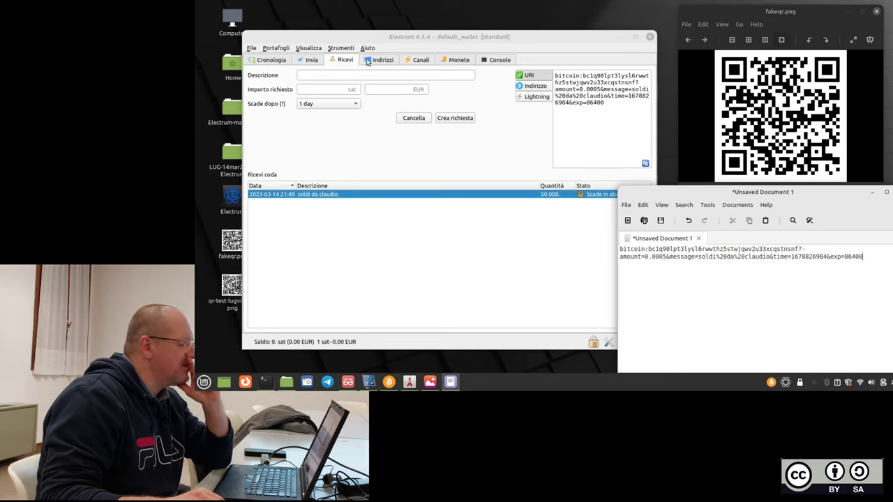
Check that the first receiving address is labelled 'soldi da claudio' in the Indirizzi list.
left_click(374, 61)
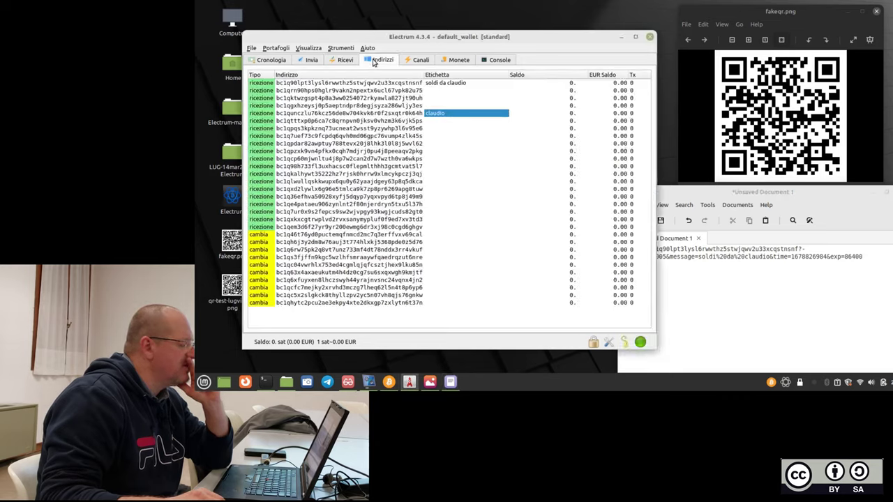
left_click(413, 84)
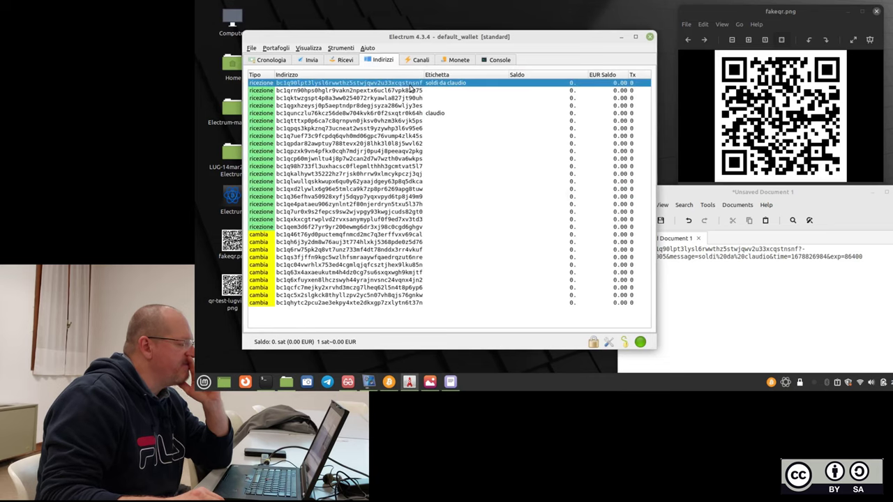
left_click(352, 60)
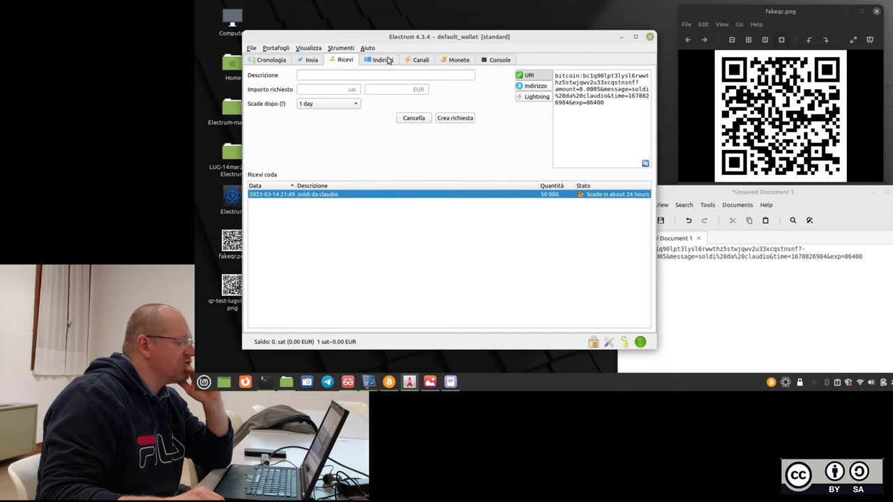
left_click(383, 61)
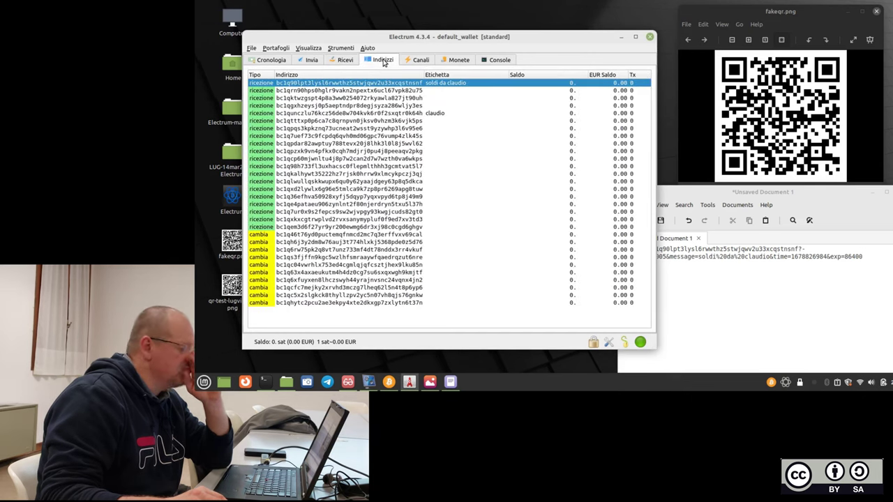
left_click(369, 113)
Copy the ninth ricezione address to the clipboard with Copy Column > Indirizzo.
left_click(361, 173)
right_click(362, 174)
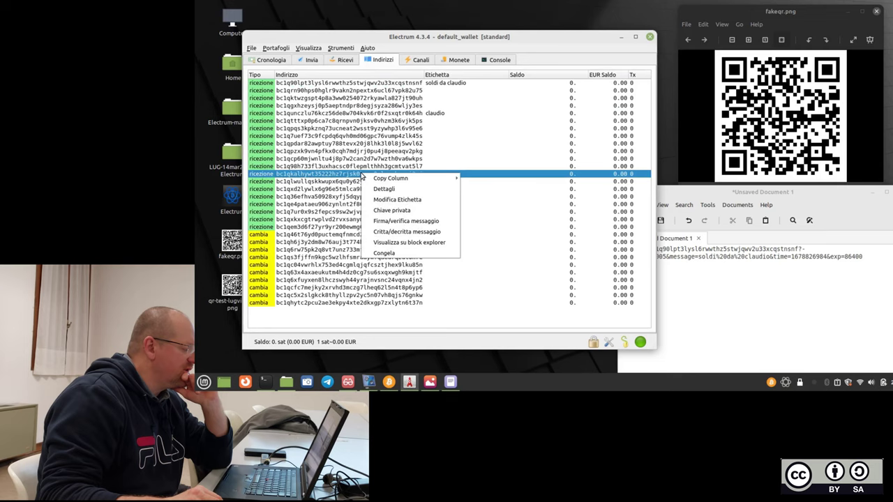
mouse_move(401, 183)
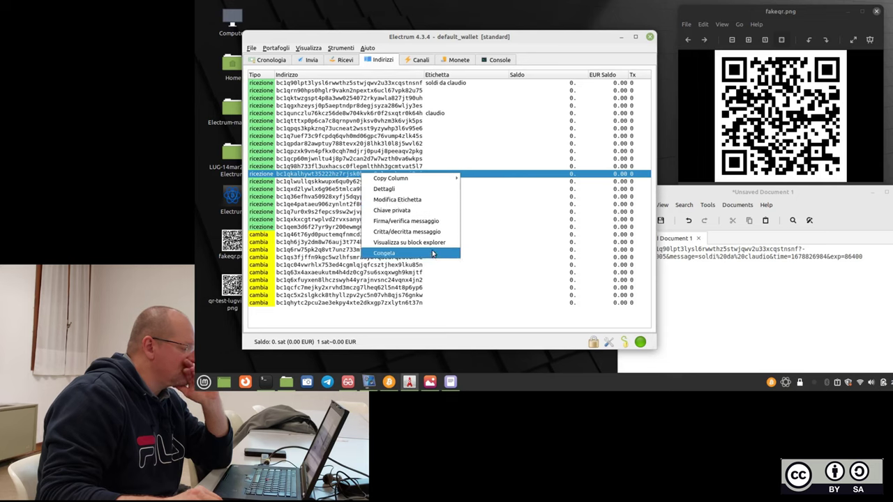
left_click(557, 60)
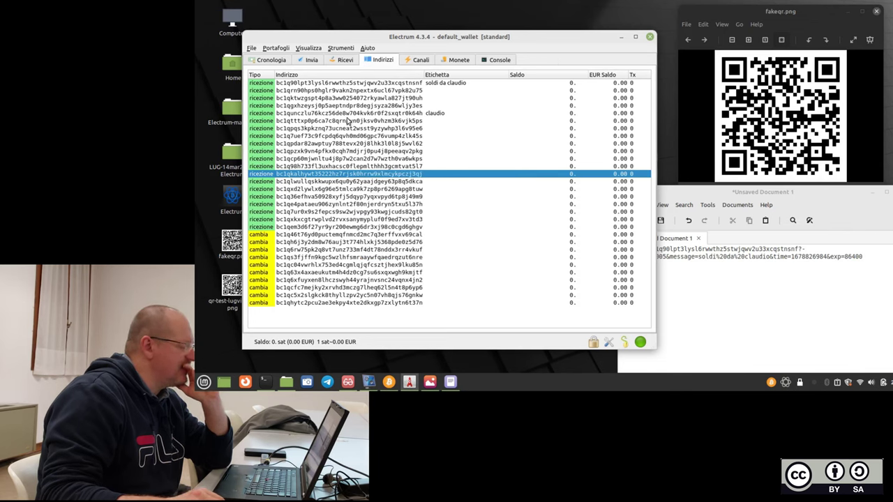
left_click(341, 144)
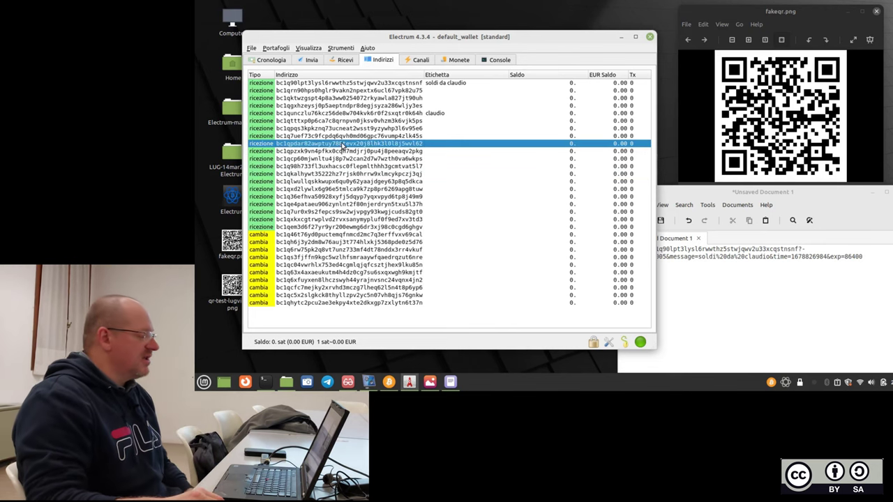
right_click(341, 145)
mouse_move(388, 146)
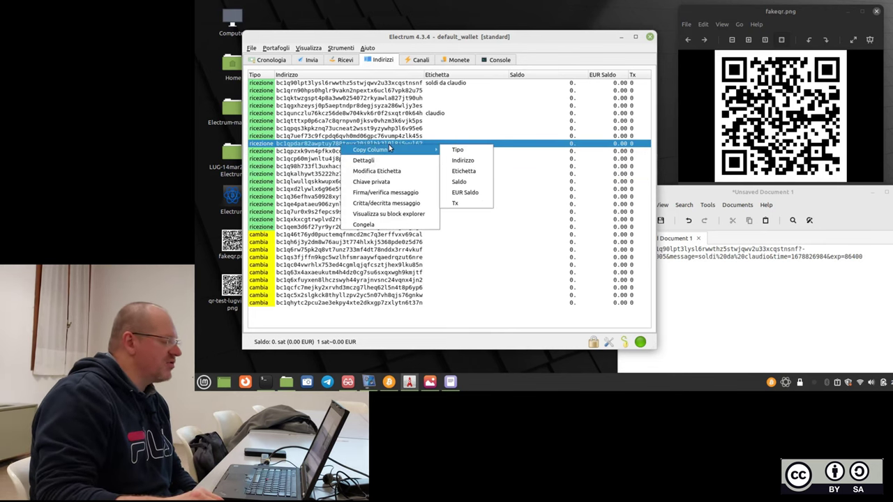
left_click(486, 161)
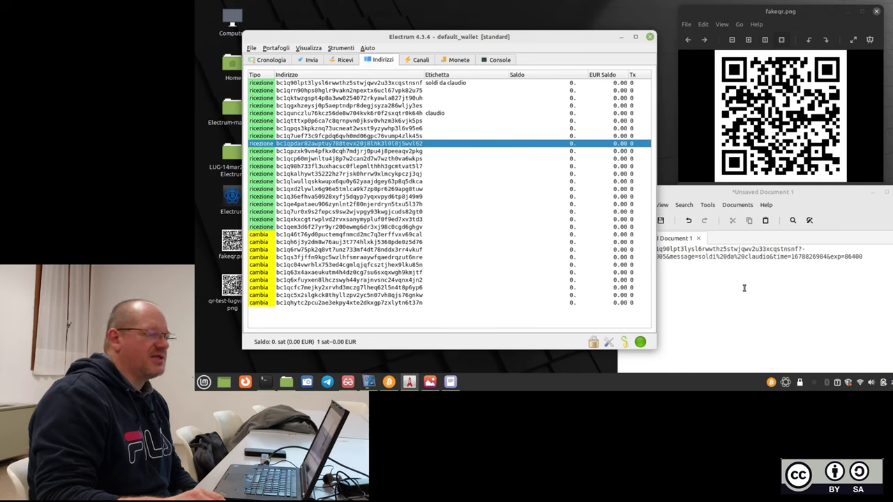
left_click(399, 83)
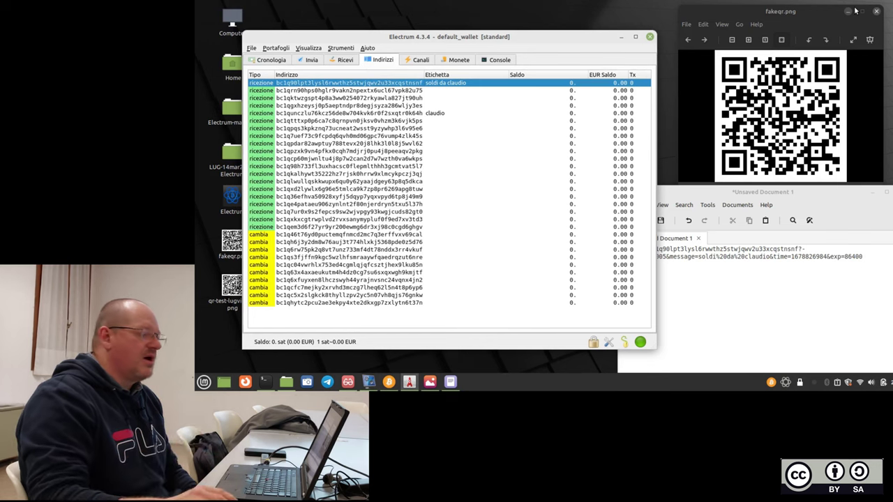
left_click_drag(589, 35, 586, 27)
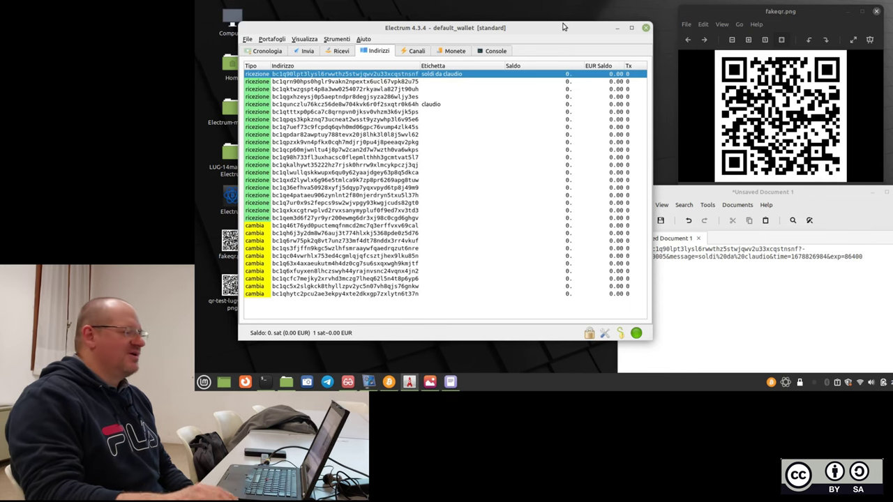
Arrange the Electrum window beside the gedit 'Unsaved Document 1' holding the payment URI.
left_click_drag(466, 31, 450, 19)
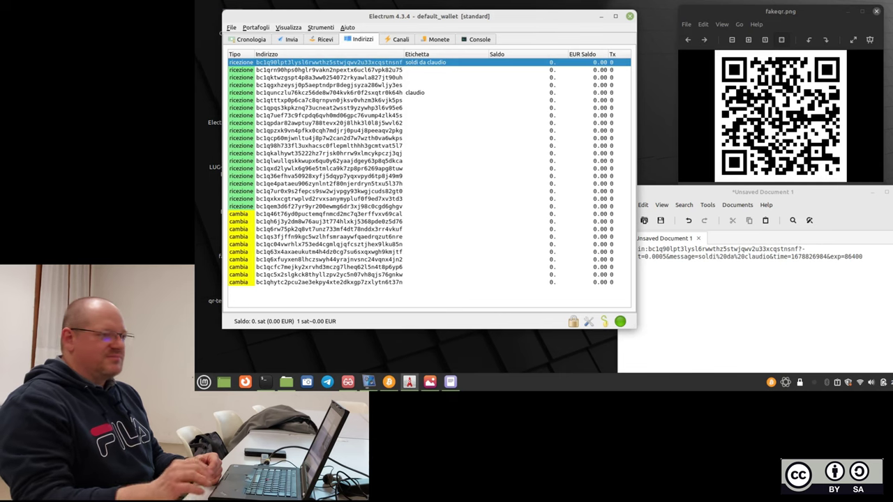
left_click_drag(479, 21, 471, 21)
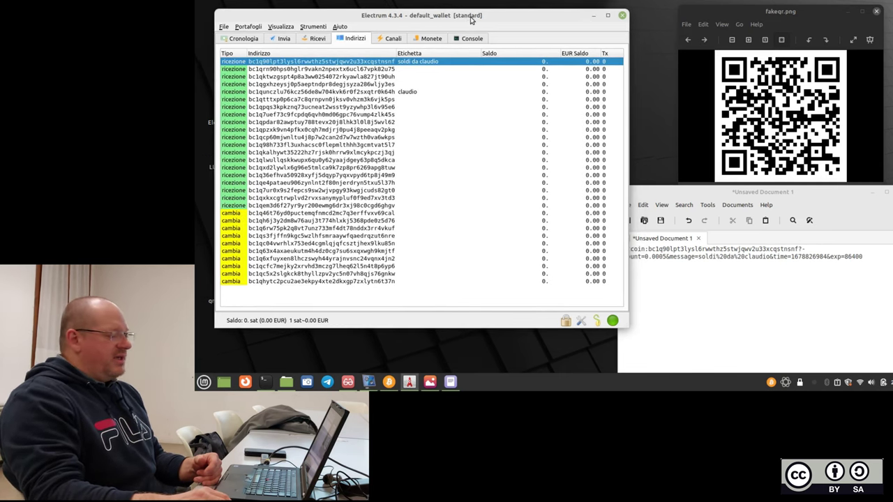
left_click_drag(738, 196, 732, 186)
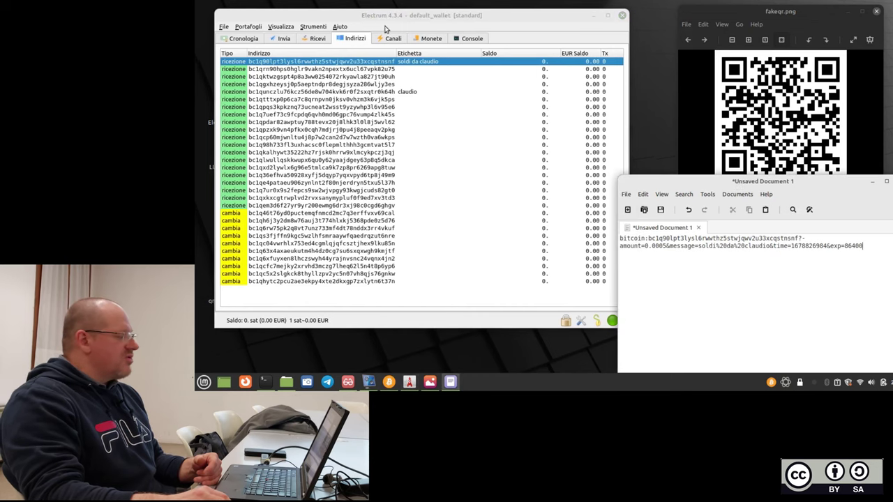
Show the 50000 sat request's full bitcoin URI as a QR code on the Ricevi tab.
left_click(314, 40)
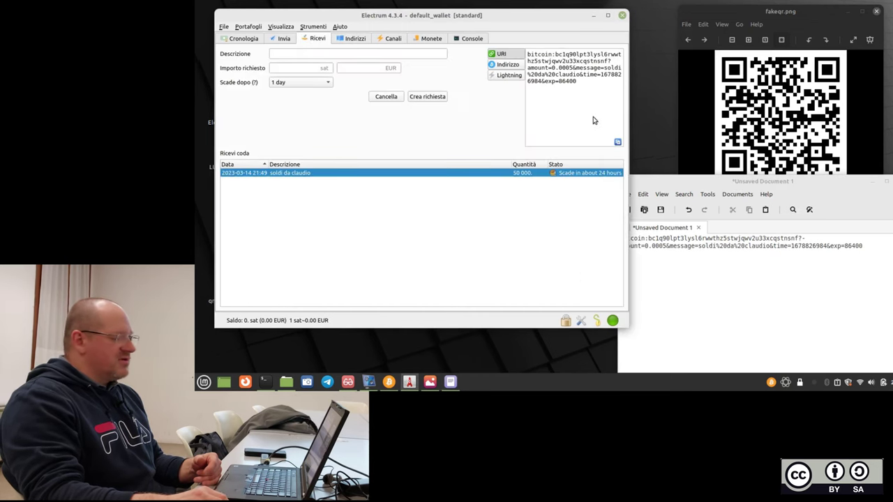
left_click_drag(684, 183, 663, 164)
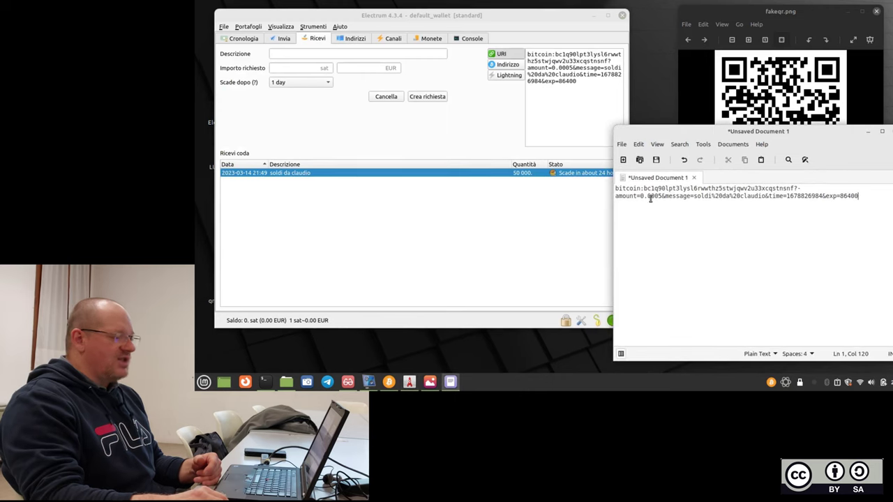
double_click(683, 189)
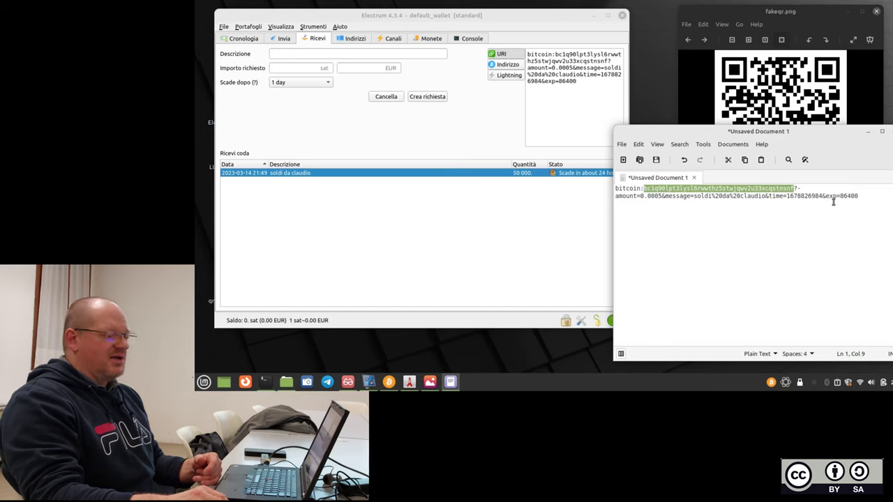
left_click(590, 77)
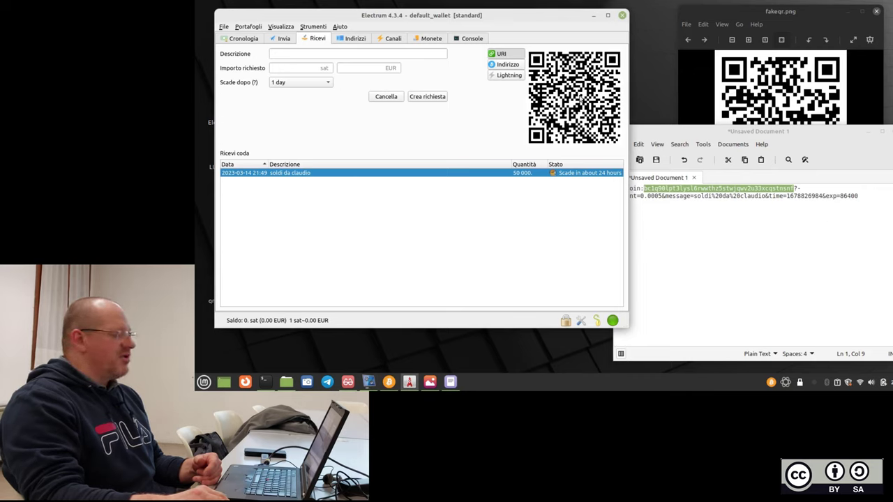
Select 0.0005 in the gedit URI and switch the QR code to the bare receiving address.
left_click(726, 215)
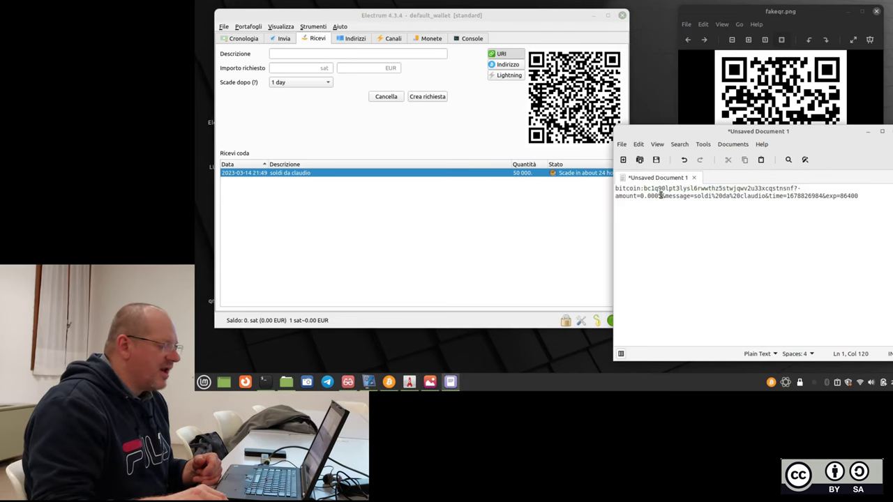
left_click_drag(660, 196, 640, 197)
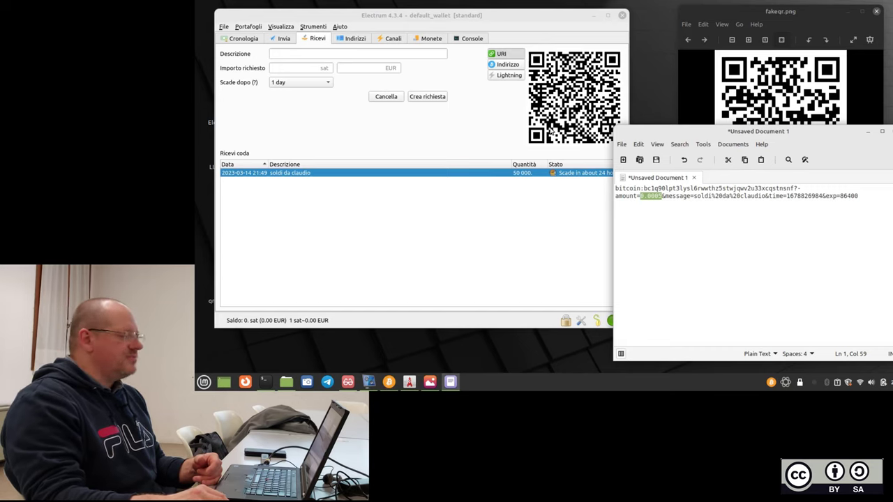
left_click(514, 65)
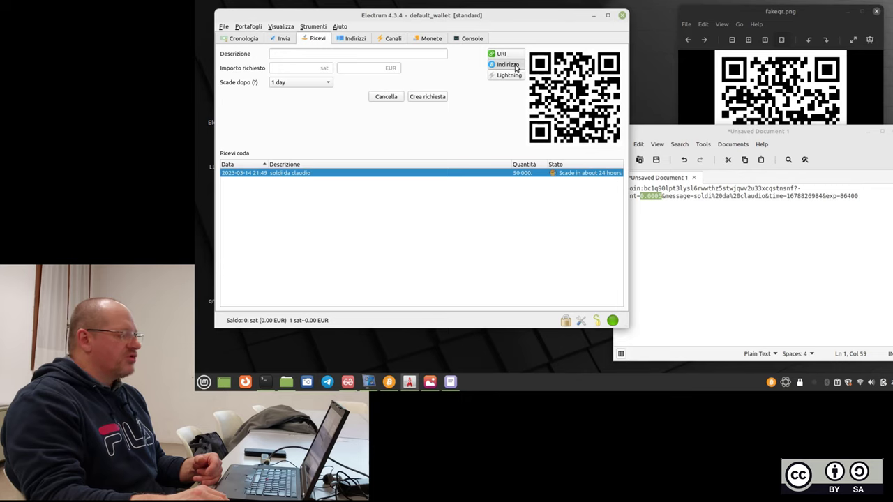
Compare the plain receiving address with the gedit URI, then switch the request to Lightning.
left_click(604, 114)
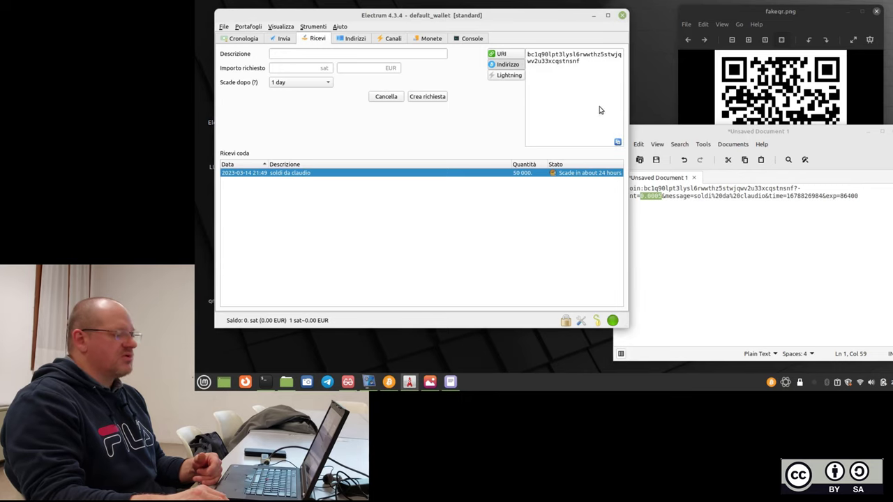
left_click(718, 189)
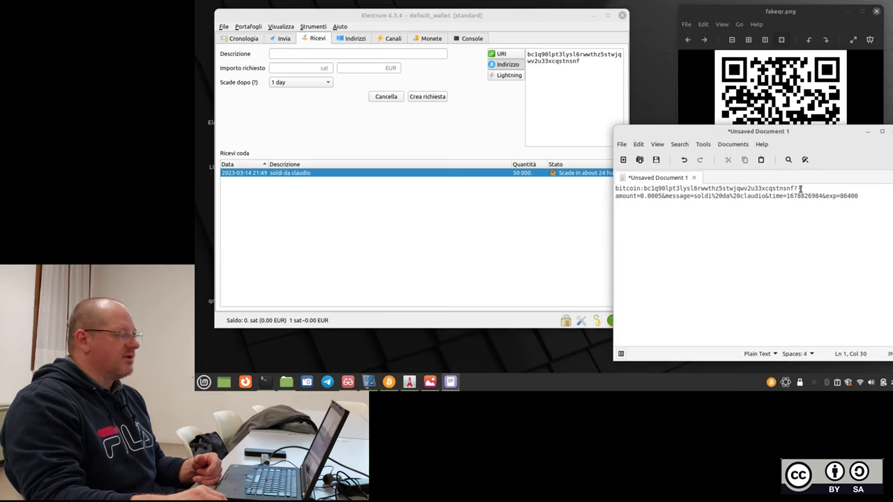
left_click_drag(793, 188, 643, 188)
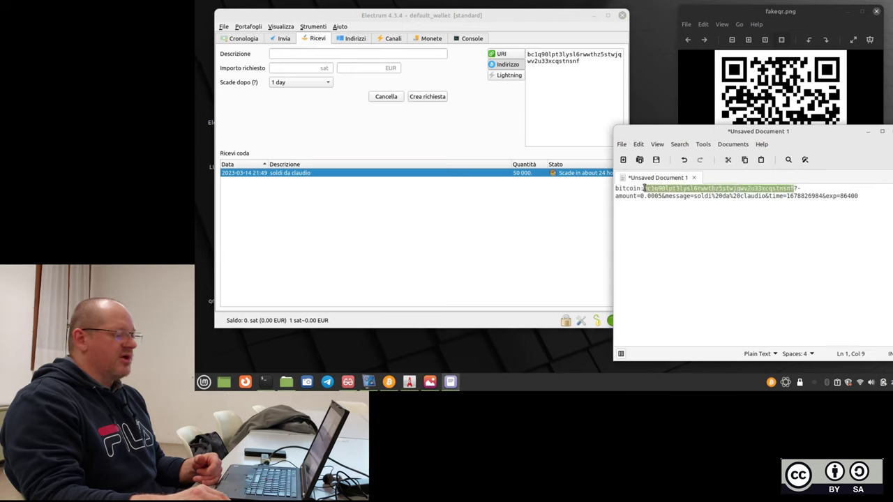
left_click(736, 251)
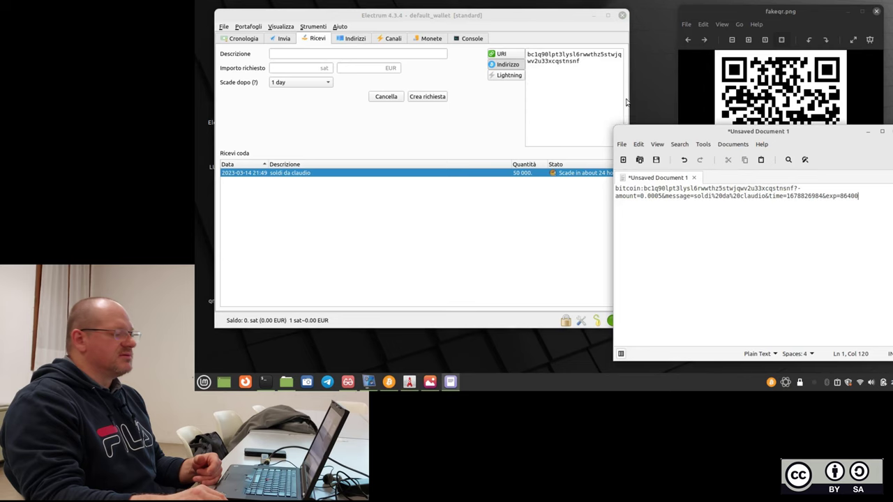
left_click(592, 90)
left_click(518, 77)
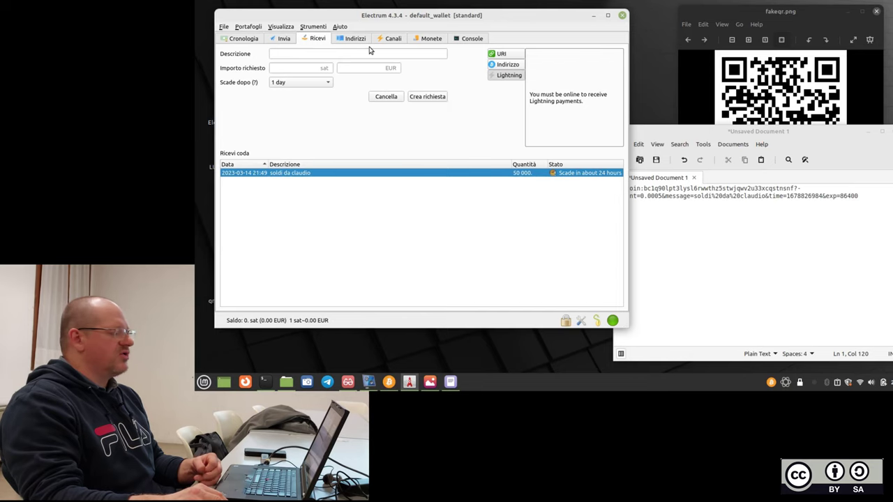
Move the Electrum window right and open the Canali tab, which shows no channels.
left_click_drag(397, 15, 432, 21)
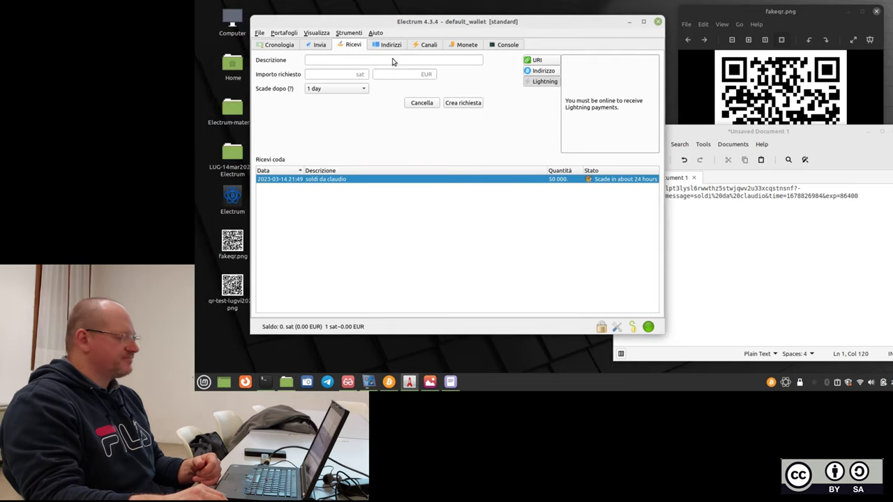
left_click(389, 46)
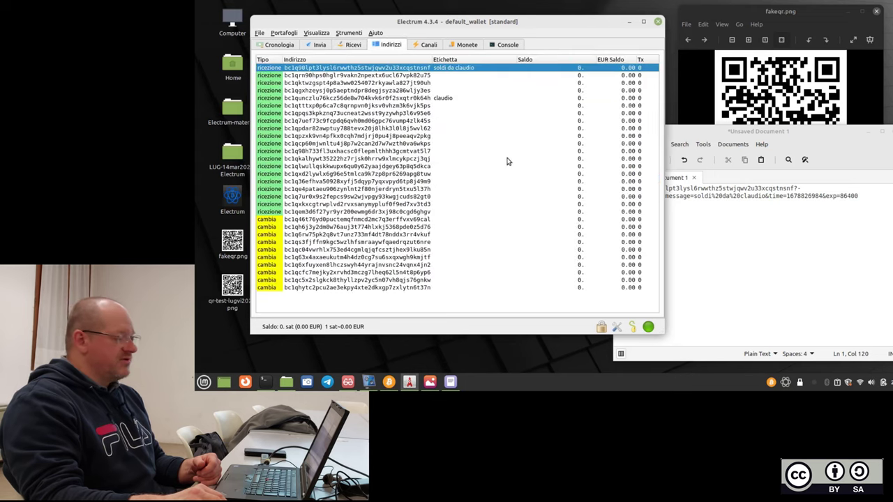
left_click(428, 46)
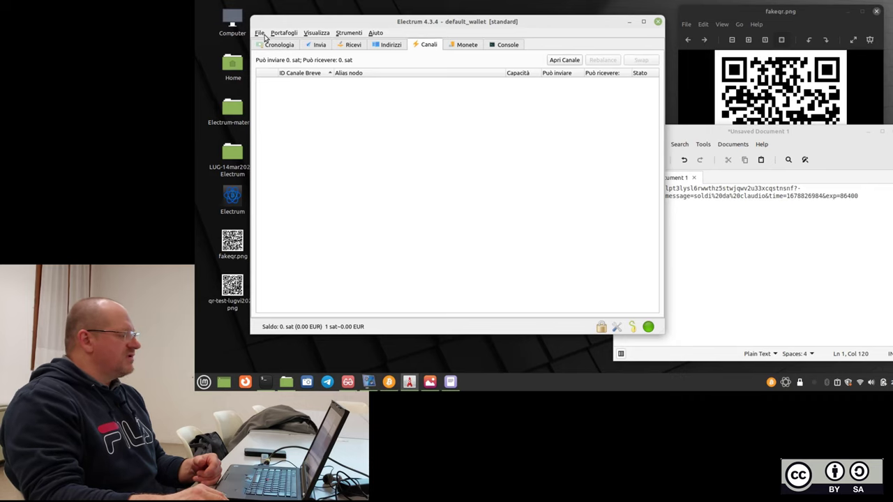
Open wallet_2 from File > Aperti di recente and unlock it with the wallet password.
left_click(259, 33)
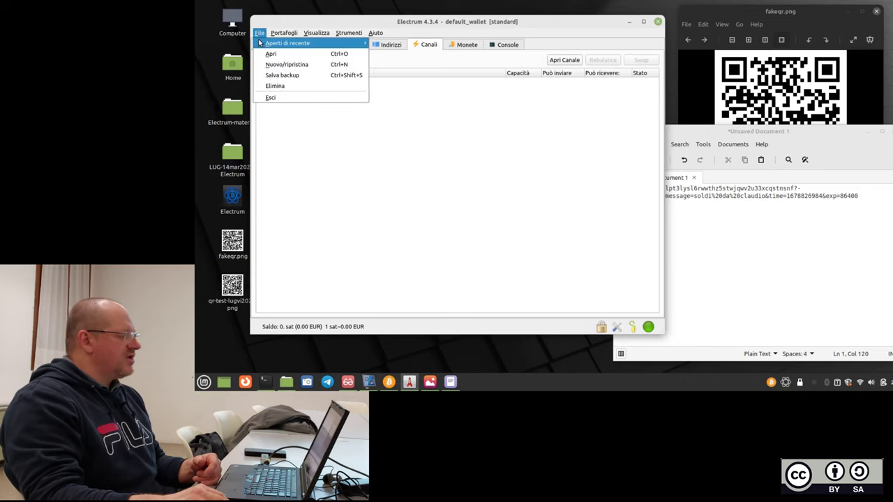
mouse_move(263, 44)
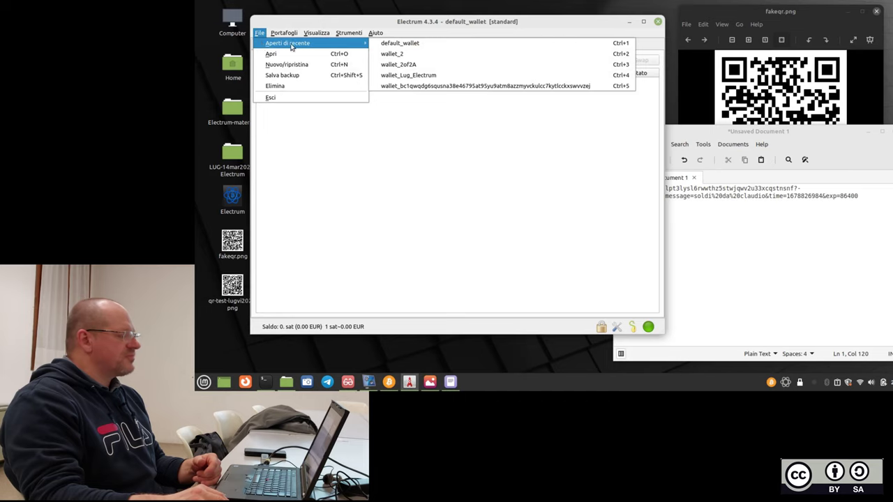
left_click(432, 55)
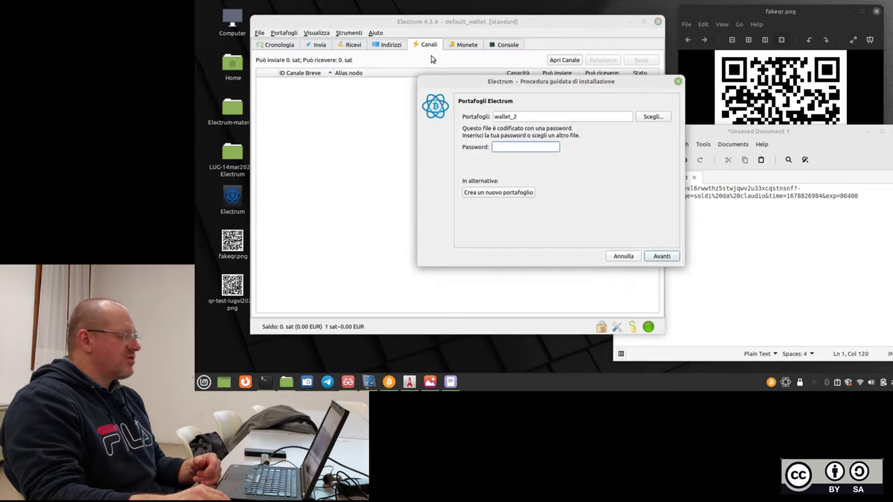
type("****")
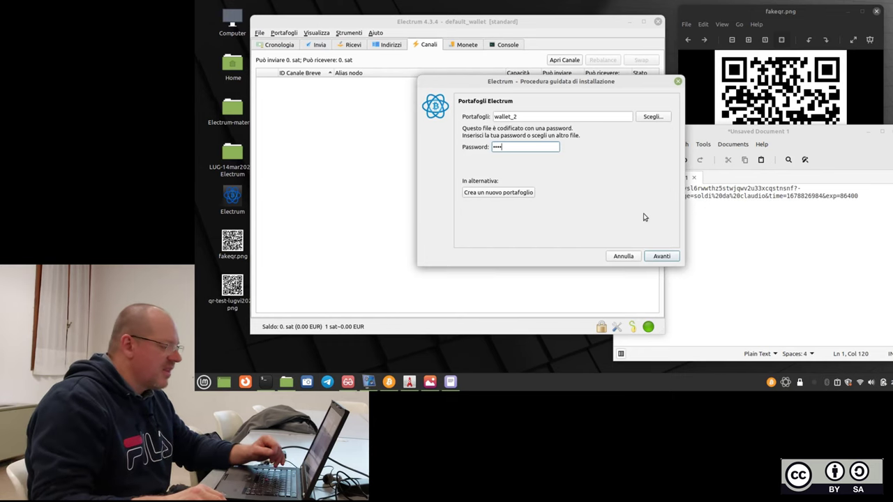
key("Return")
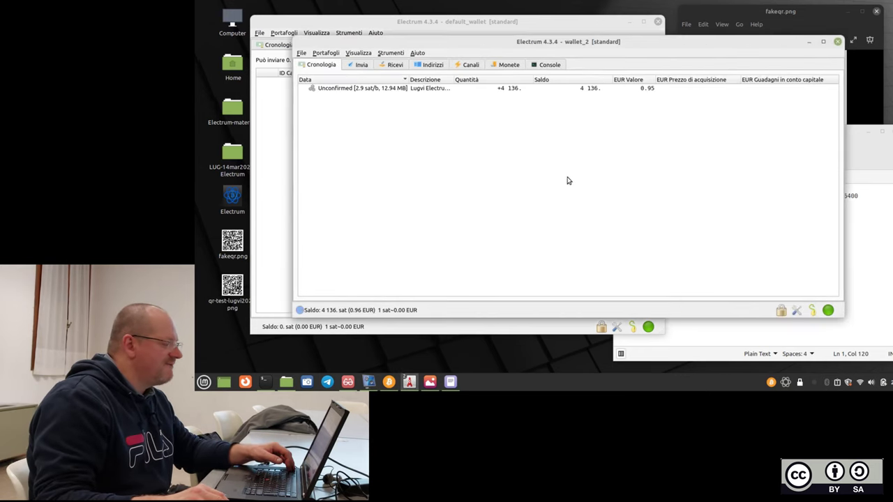
Maximize the wallet_2 window to fill the screen.
left_click(823, 44)
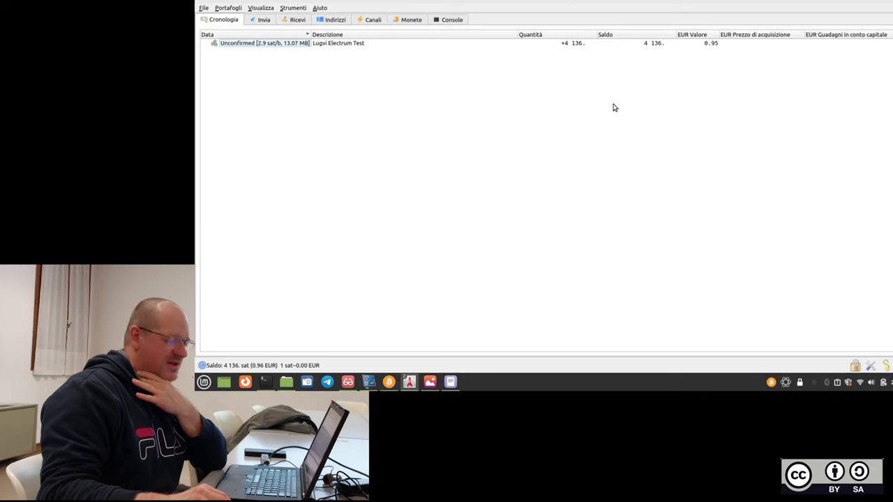
Enter the wallet password to reveal wallet_2's 12-word seed, then select and deselect it.
left_click(884, 366)
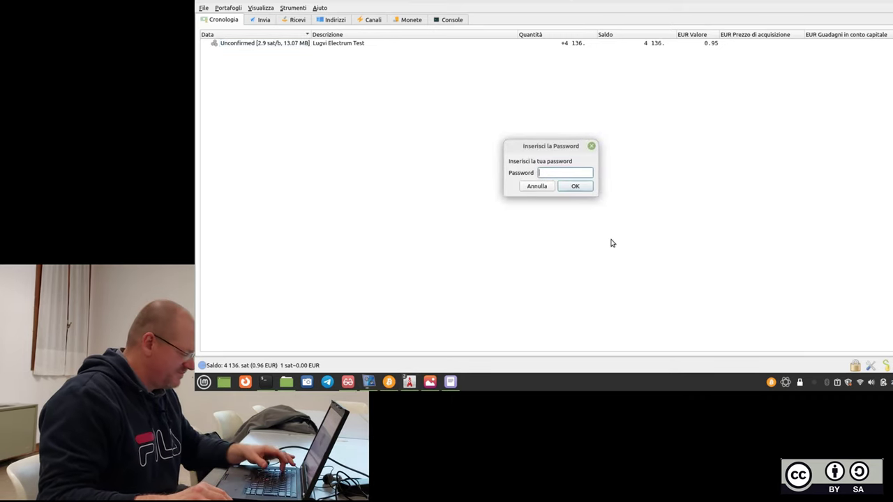
type("••••")
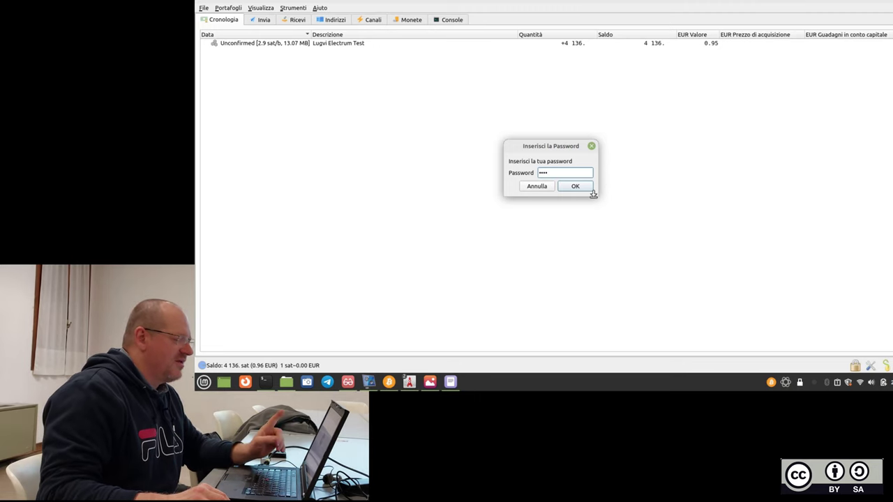
left_click(584, 189)
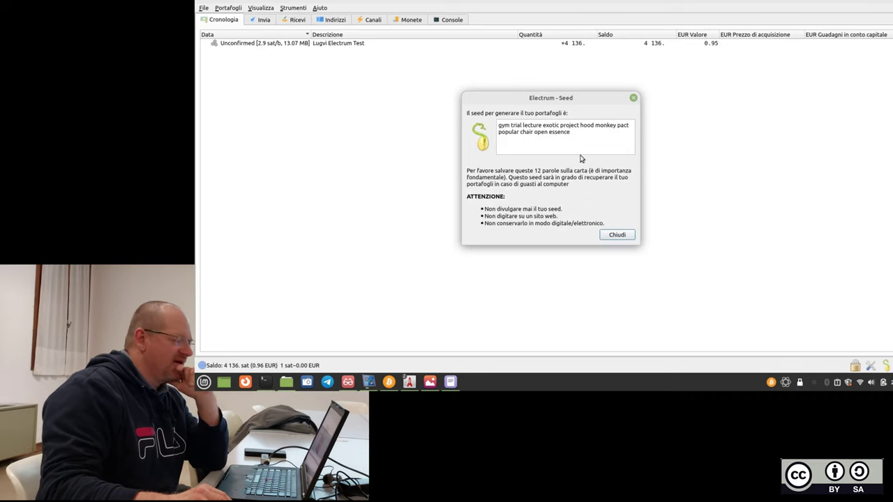
triple_click(501, 134)
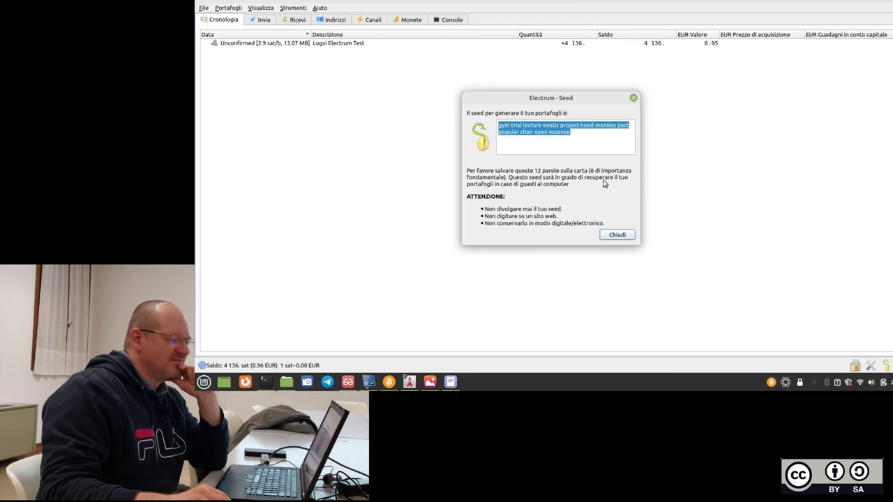
left_click(610, 153)
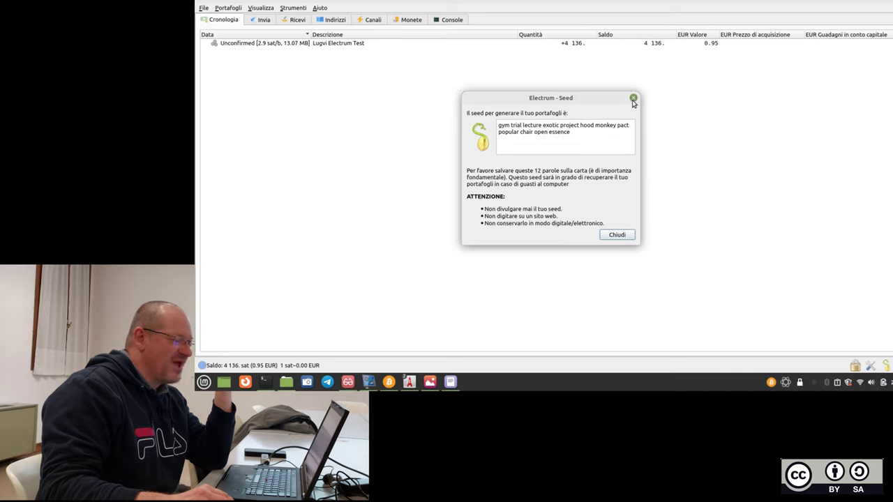
Close wallet_2's Electrum - Seed window to return to its transaction history.
left_click(632, 98)
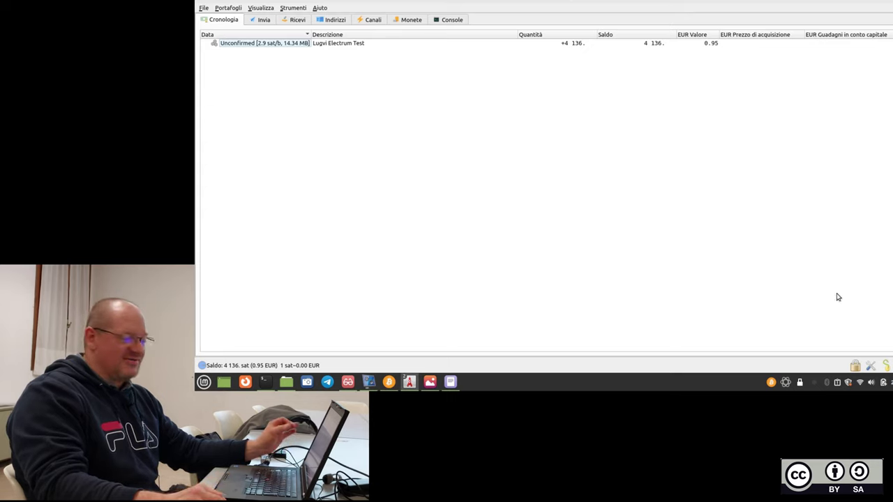
left_click(885, 364)
type("****")
left_click(576, 187)
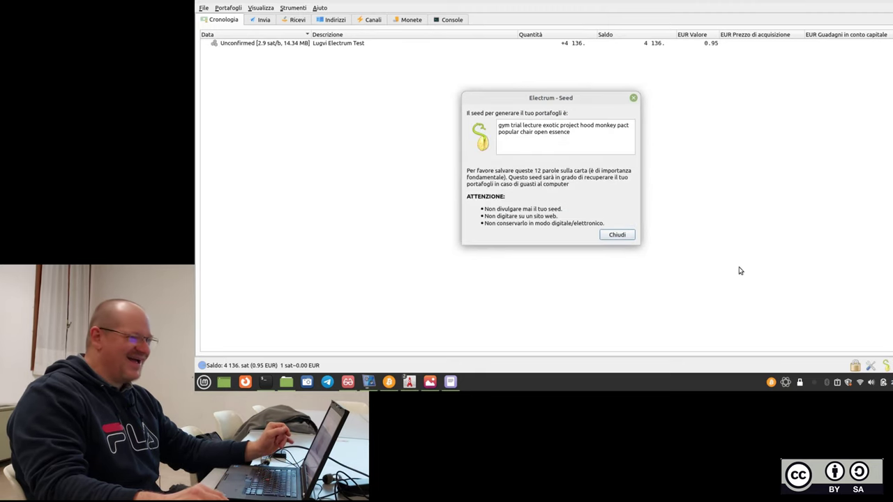
left_click(624, 235)
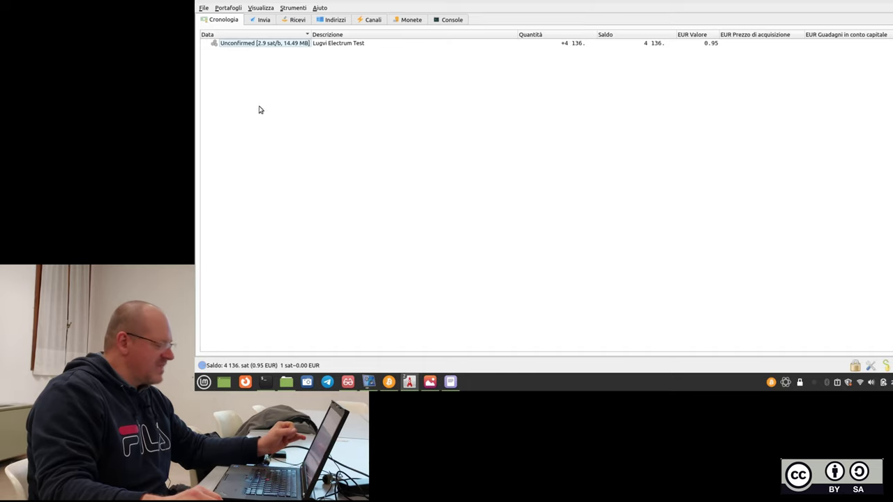
Review slide 12 in Xreader, switching with Electrum, then minimise the slides.
mouse_move(430, 385)
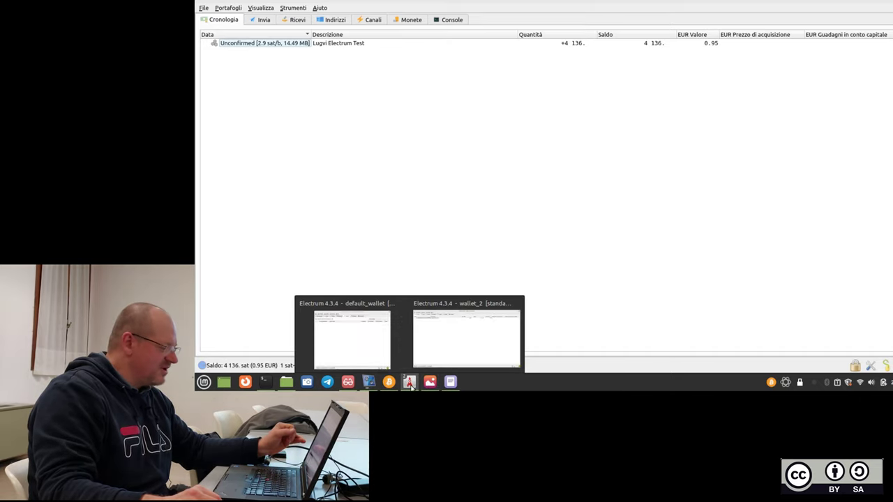
left_click(349, 384)
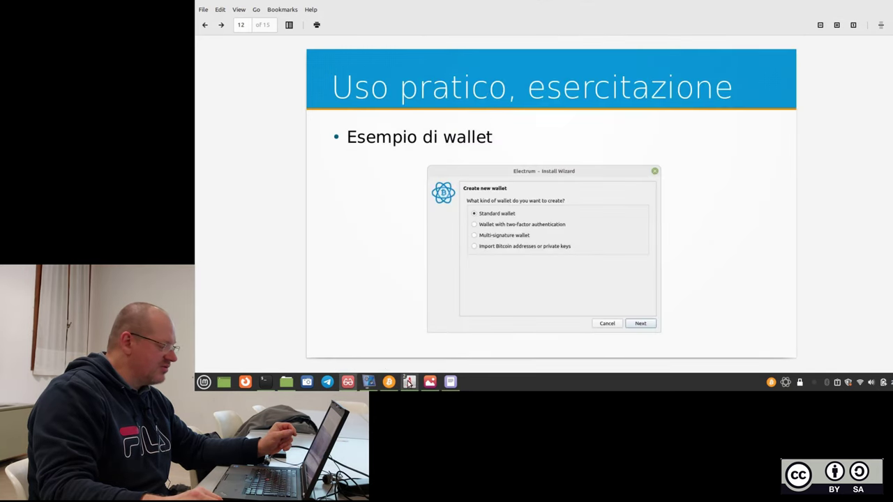
left_click(371, 380)
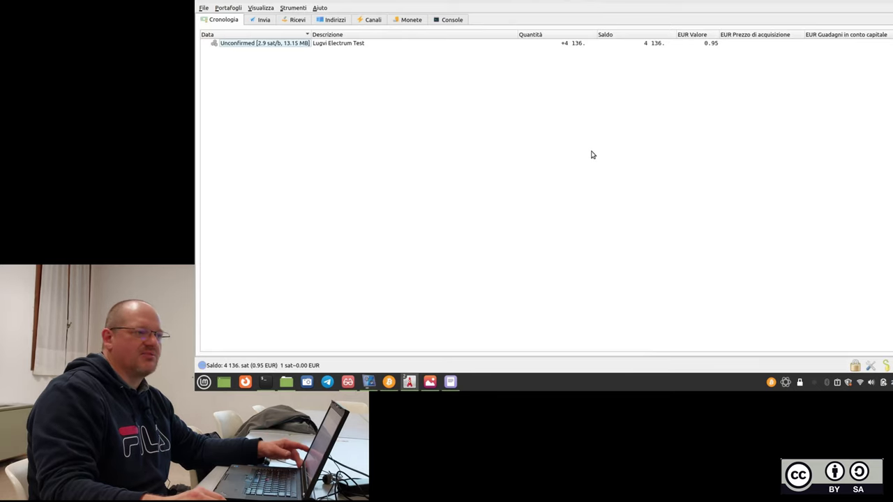
left_click(887, 2)
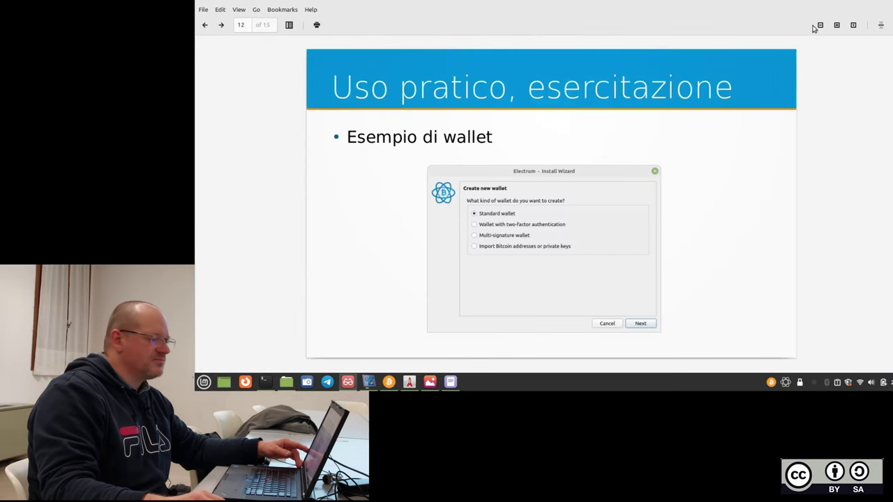
left_click(882, 3)
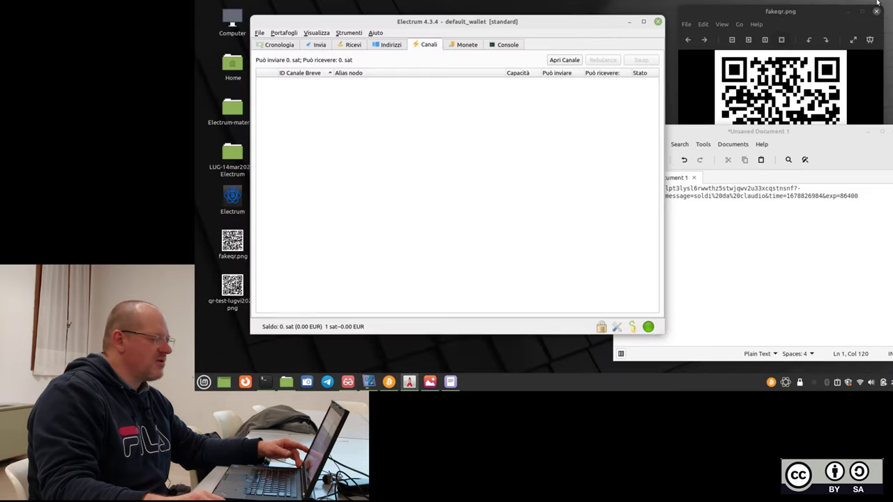
Discard the unsaved payment-link text document and close the fakeqr.png image viewer.
left_click(657, 22)
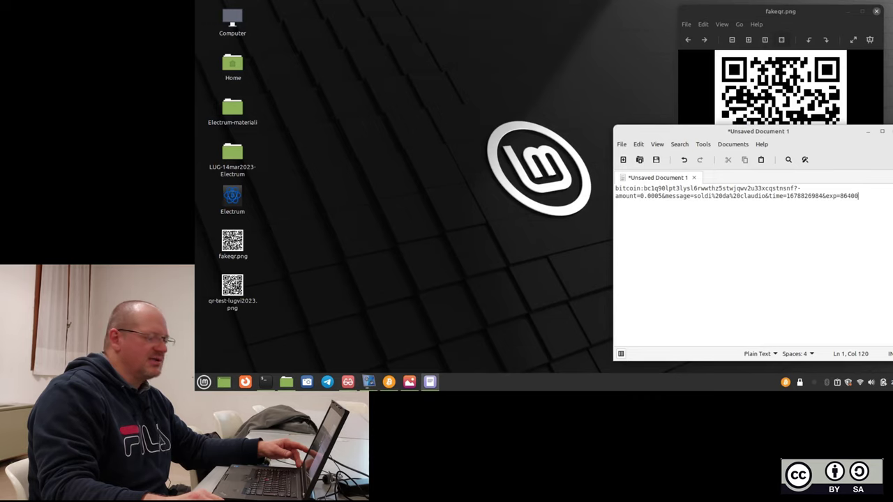
key("ctrl+w")
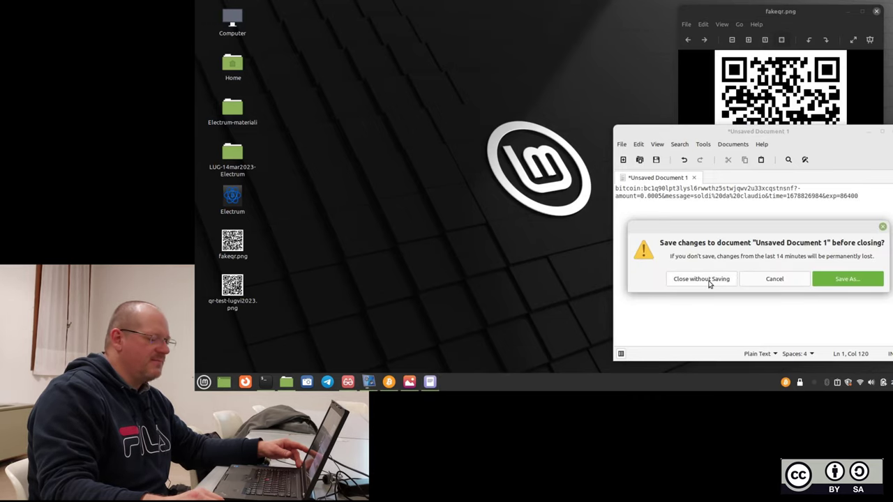
left_click(701, 279)
left_click(876, 11)
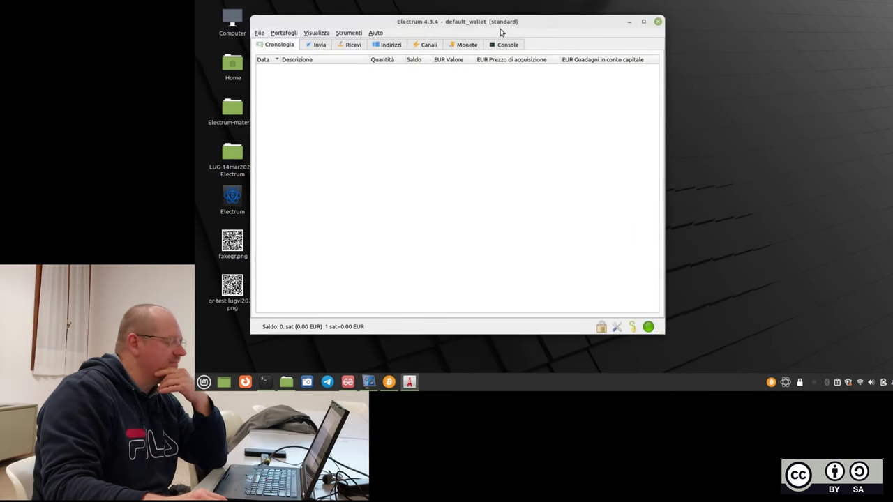
Open the recent wallet wallet_2of2A from Aperti di recente, unlocking it with its password.
left_click_drag(500, 25, 545, 26)
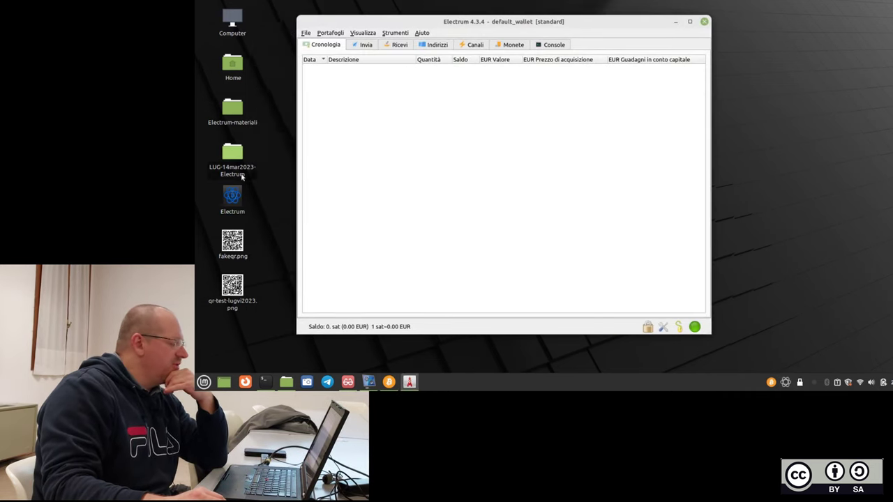
left_click(305, 34)
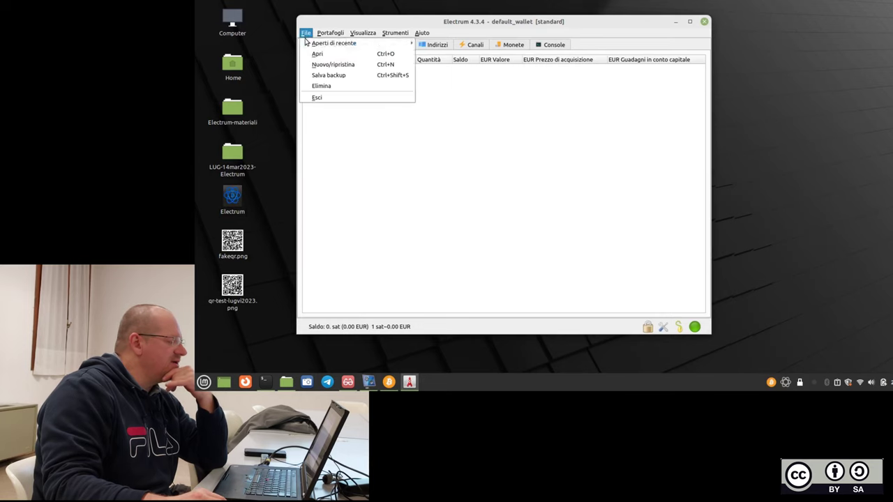
mouse_move(333, 43)
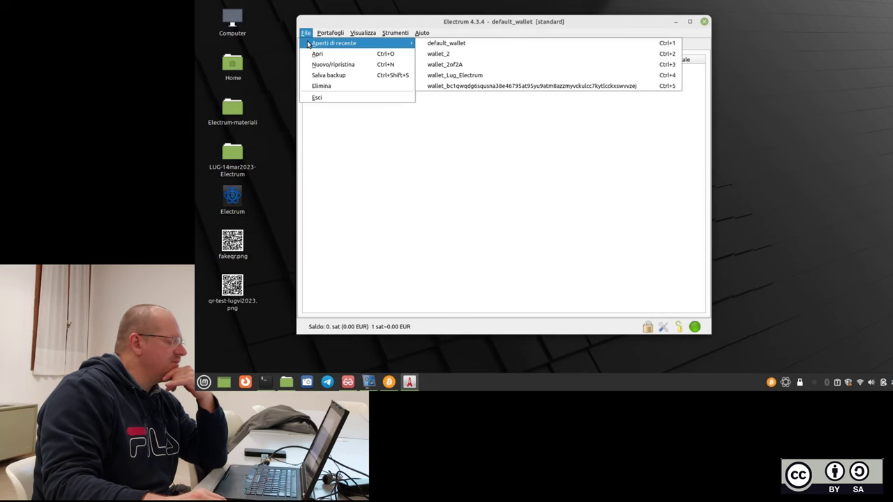
left_click(468, 64)
type("•")
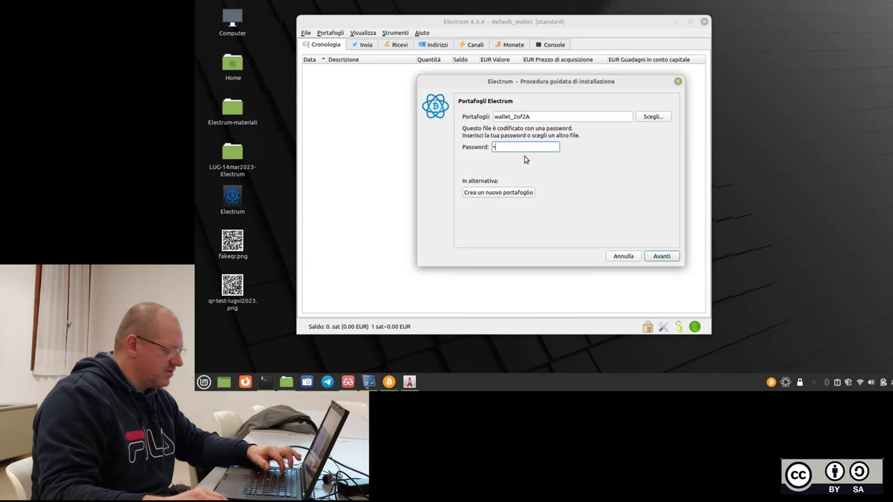
type("•••")
left_click(660, 256)
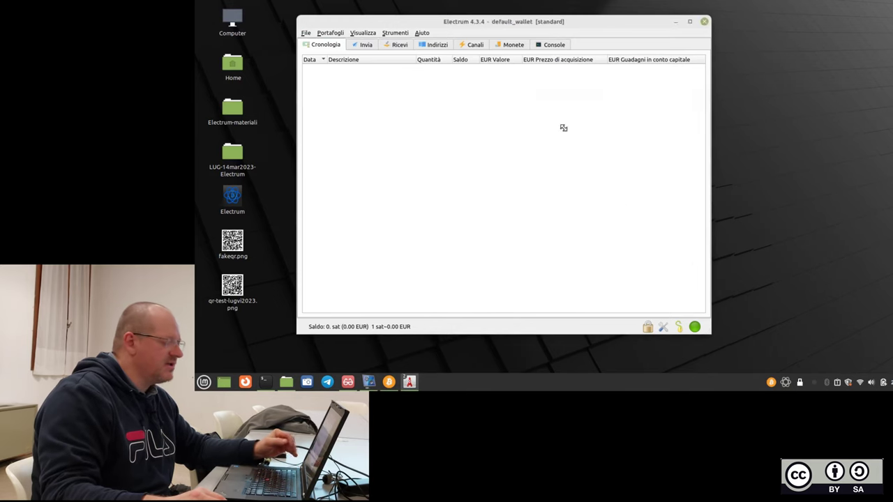
Close the wallet_2of2A window, returning to default_wallet, and open the File menu.
left_click_drag(482, 30, 658, 172)
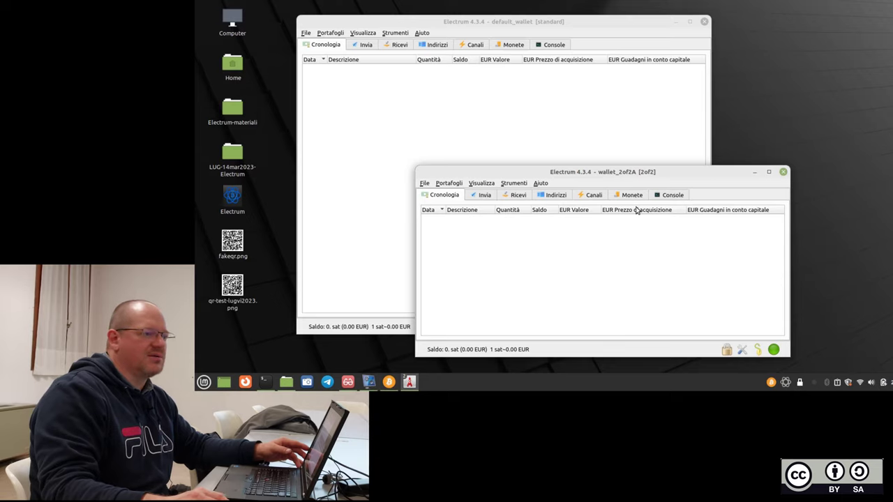
left_click(783, 172)
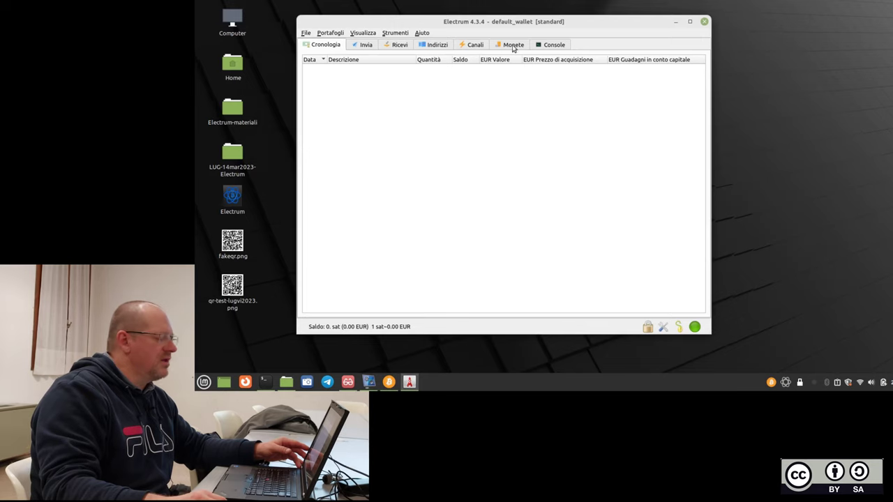
left_click(305, 33)
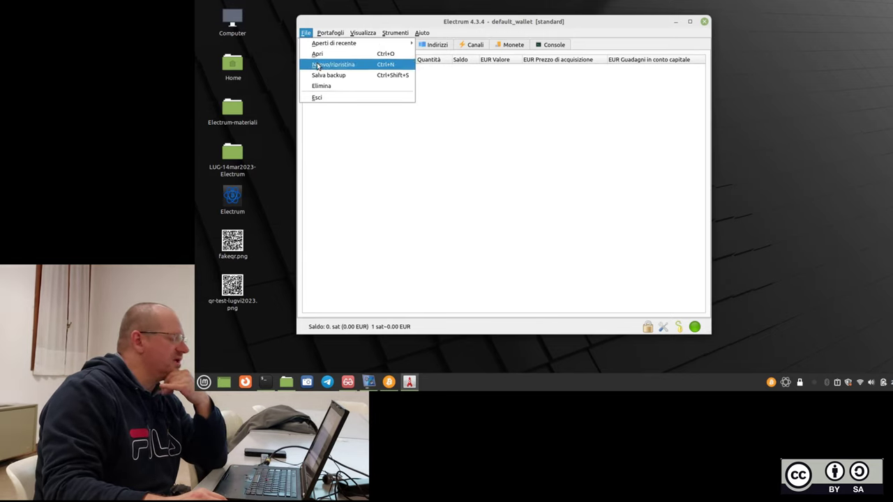
Start a new wallet via Nuovo/ripristina, name it wallet_delle_22, and continue.
left_click(317, 65)
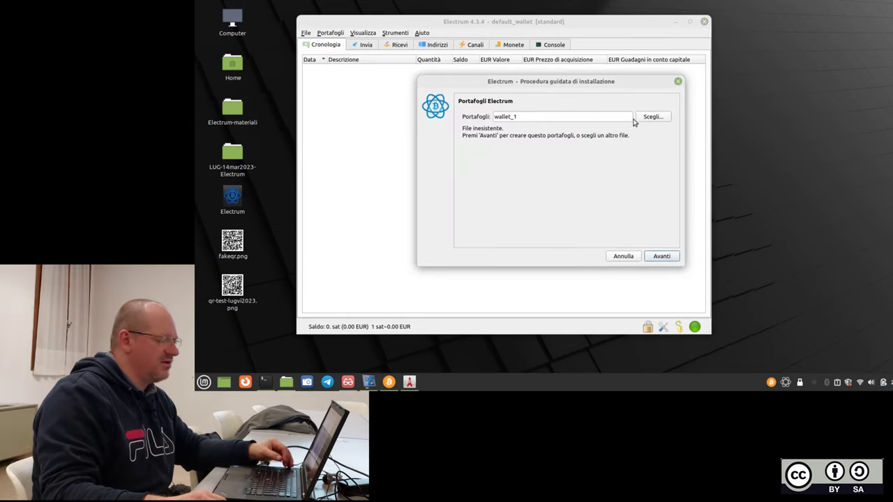
left_click(631, 117)
key("BackSpace")
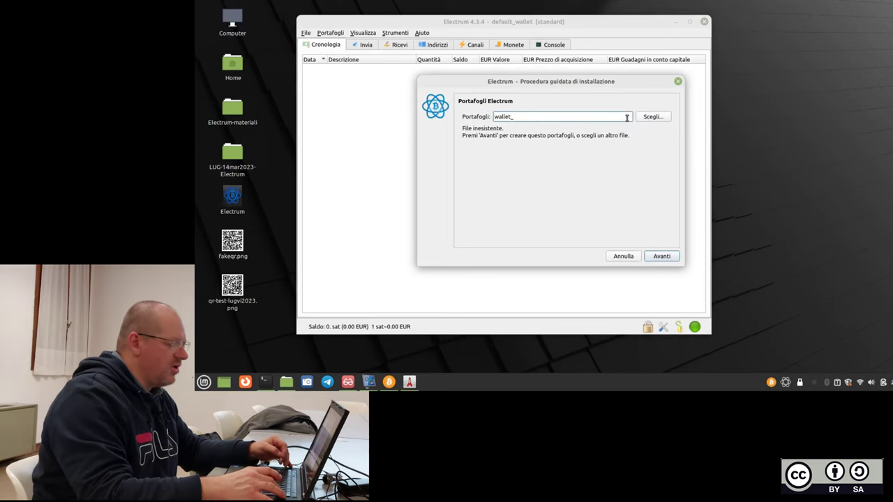
type("delle")
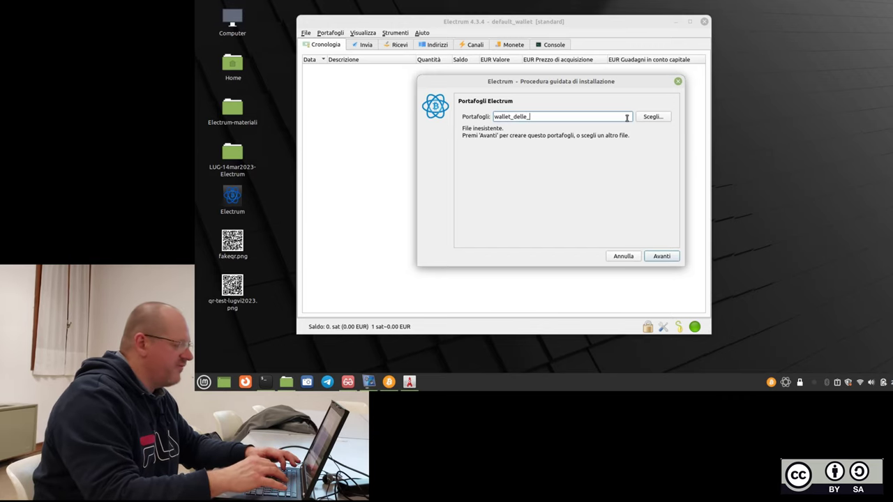
type("_22")
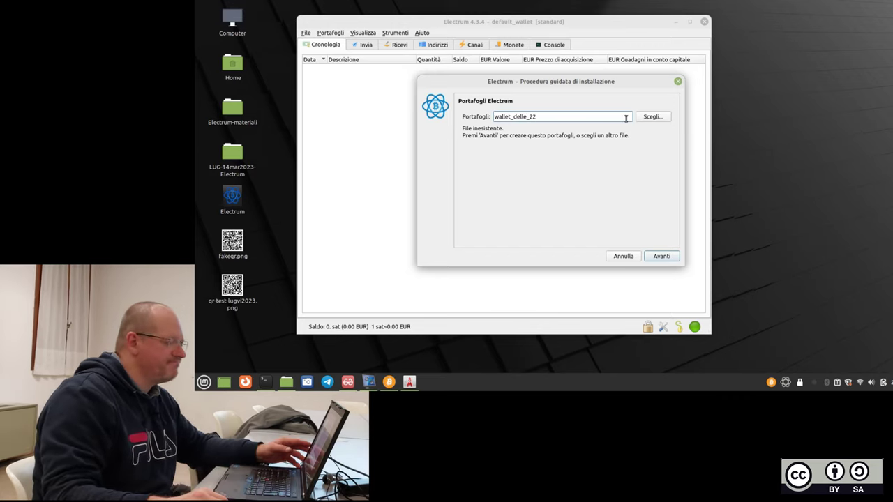
left_click(655, 255)
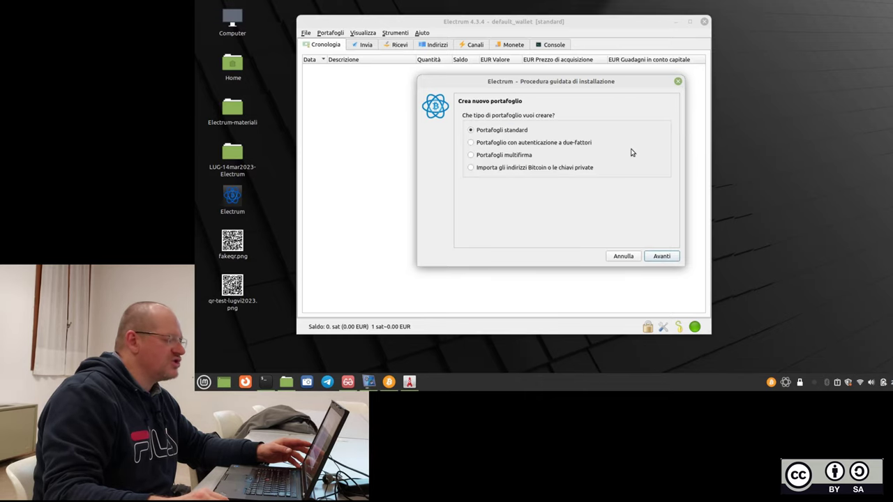
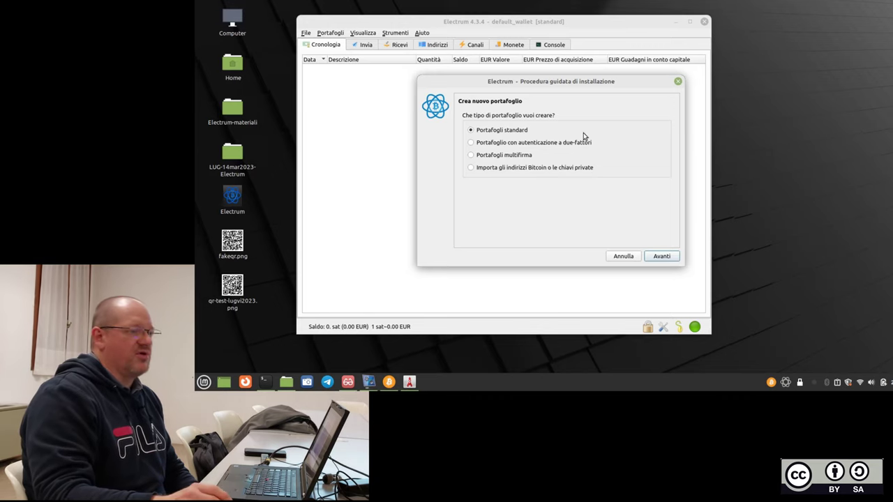
Keep 'Portafogli standard' and advance the Electrum wizard to the Keystore page.
left_click(666, 257)
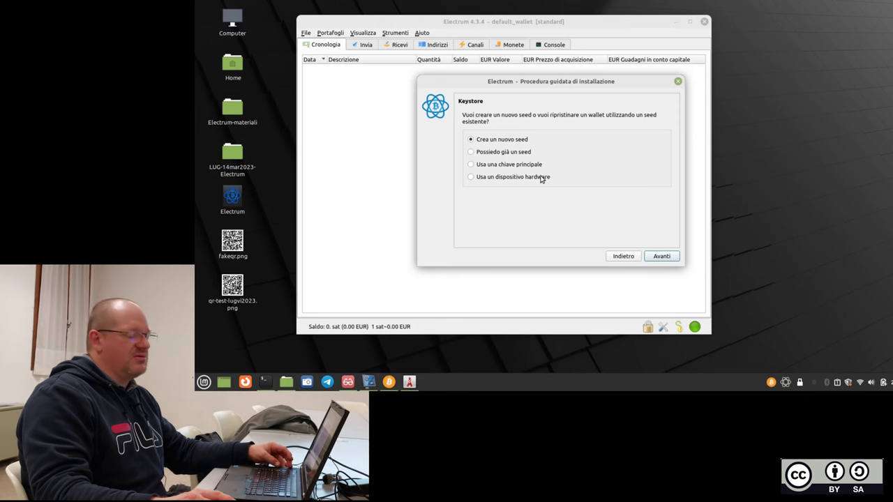
left_click(264, 381)
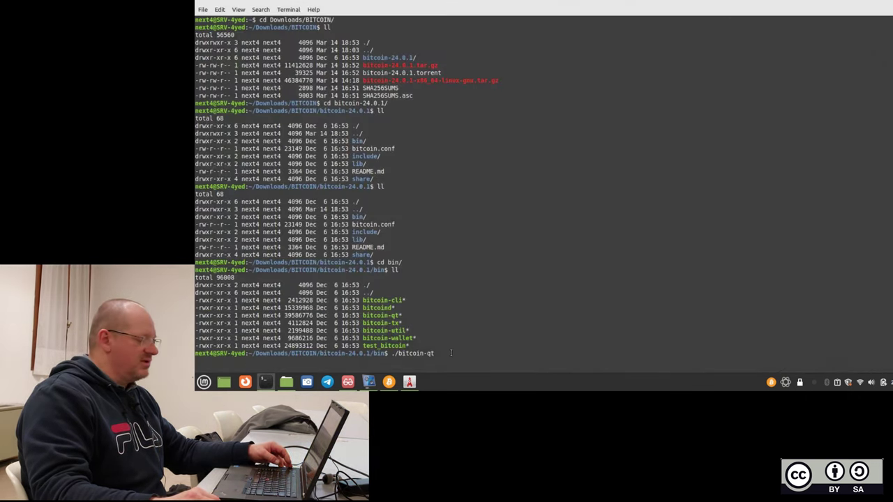
Run ./bitcoin-qt, then open a second maximized terminal in the bitcoin-24.0.1 bin folder.
key("Return")
key("ctrl+shift+n")
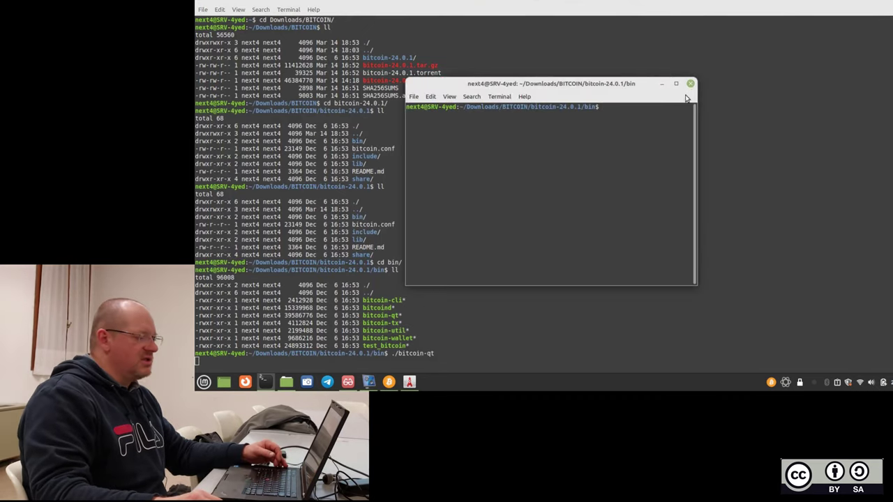
left_click(675, 83)
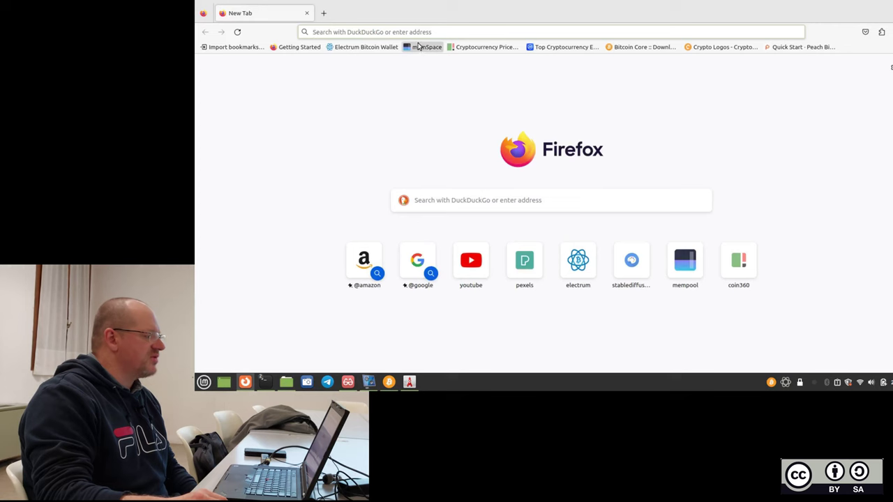
Search DuckDuckGo for 'ledger nano s permission change to use with electrum' and browse the results.
left_click(454, 32)
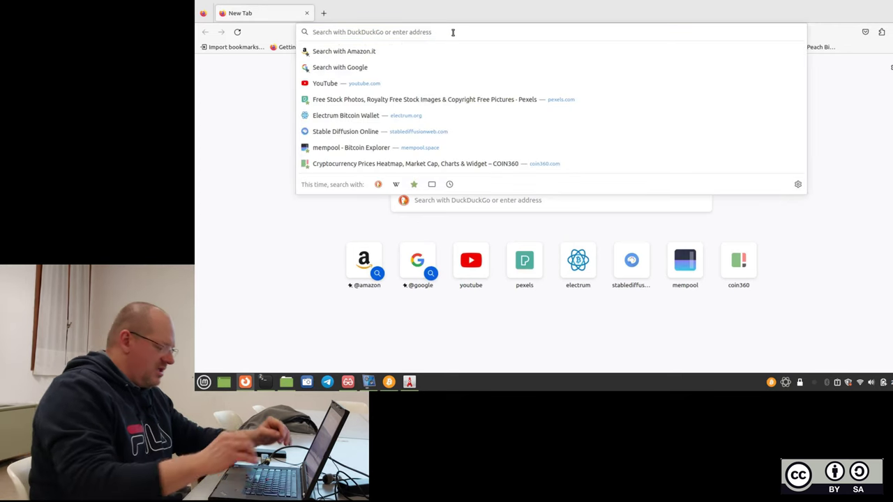
type("led")
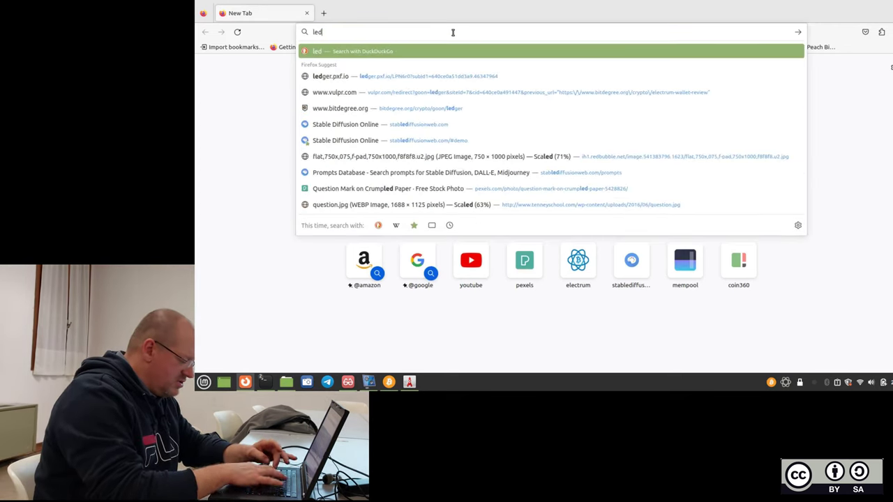
type("ger nano s")
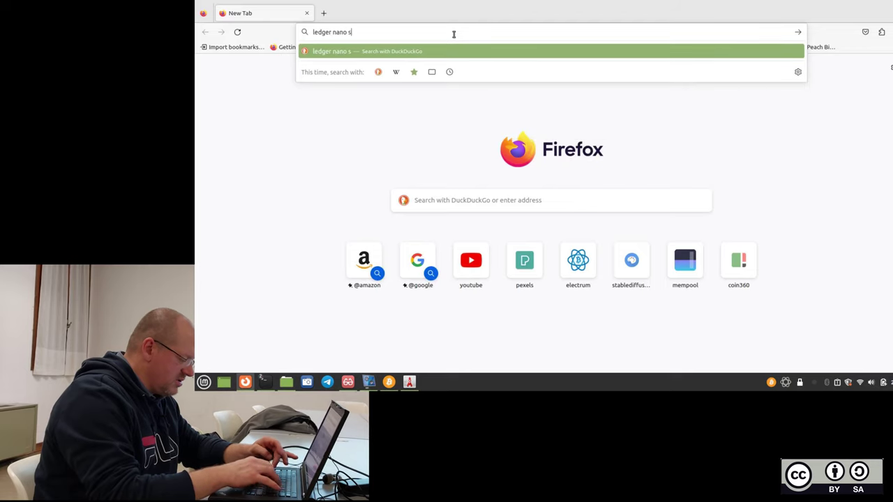
type(" permission")
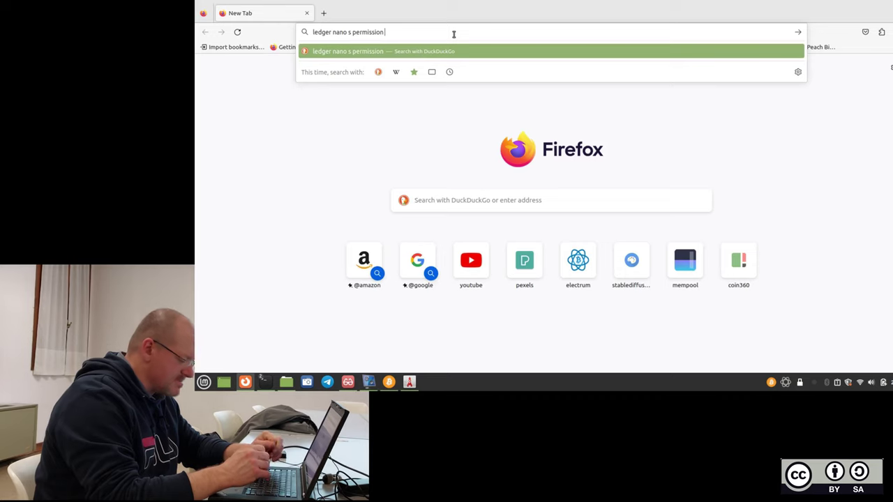
type(" chang")
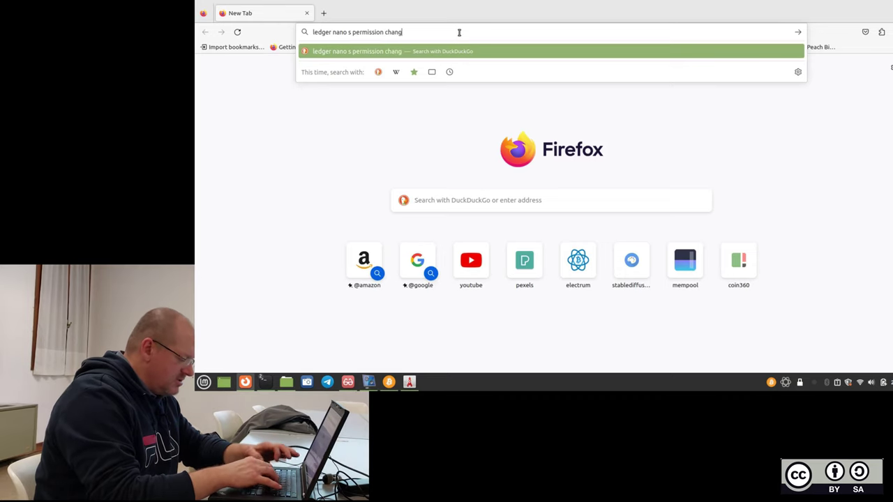
type("e for")
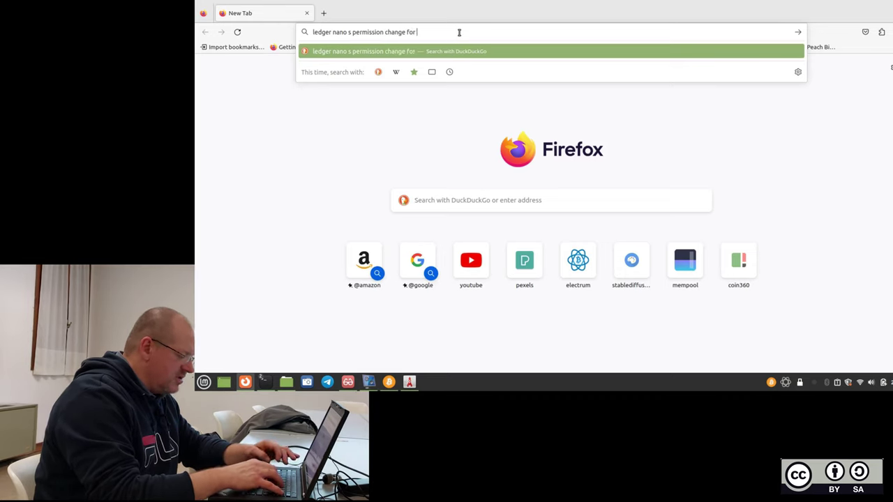
key("BackSpace")
key("BackSpace")
key("BackSpace")
type("to use with ")
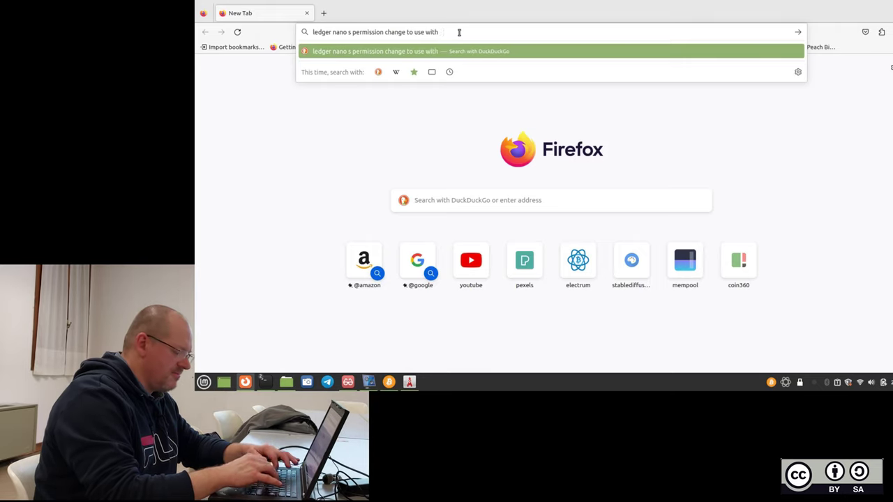
type("electrum")
key("Return")
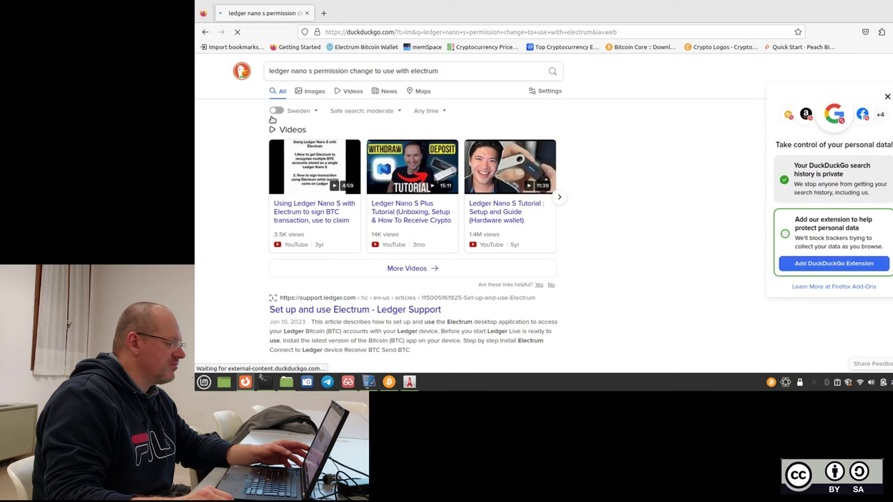
scroll(272, 120, "down", 1)
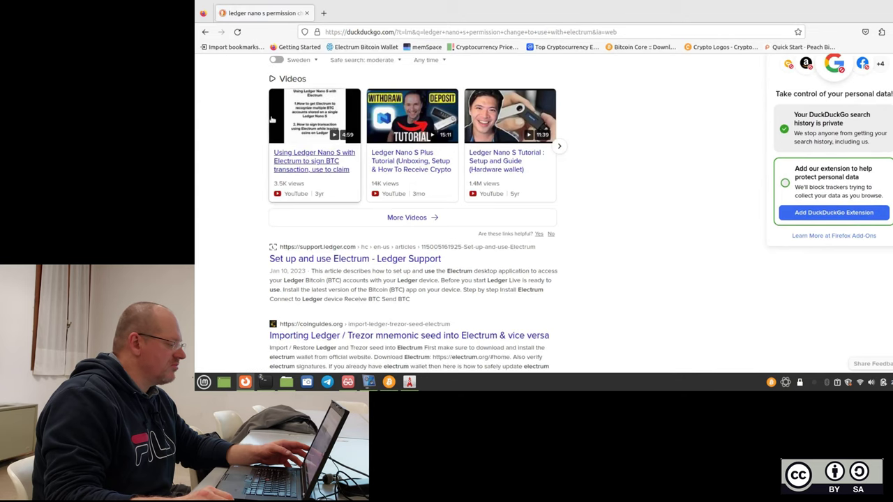
scroll(362, 249, "down", 1)
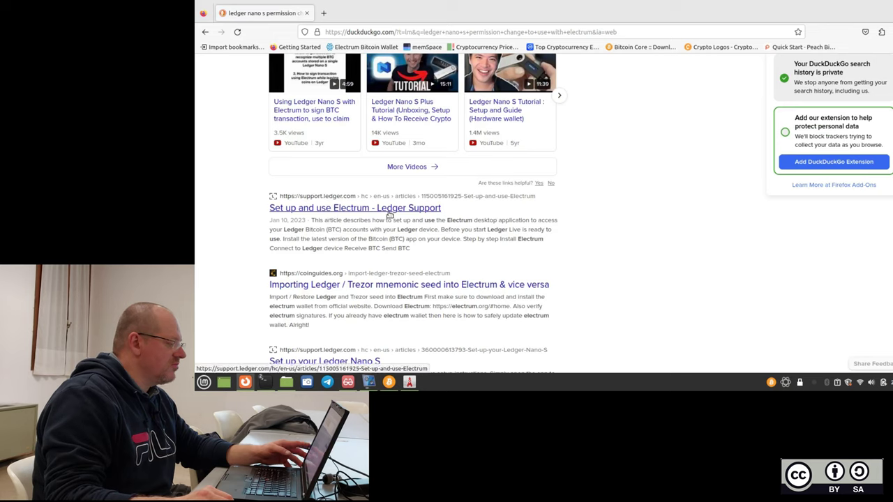
Open the Ledger Support Electrum article in a new tab and dismiss its Cardano, cookie and AMA notices.
right_click(424, 212)
left_click(447, 215)
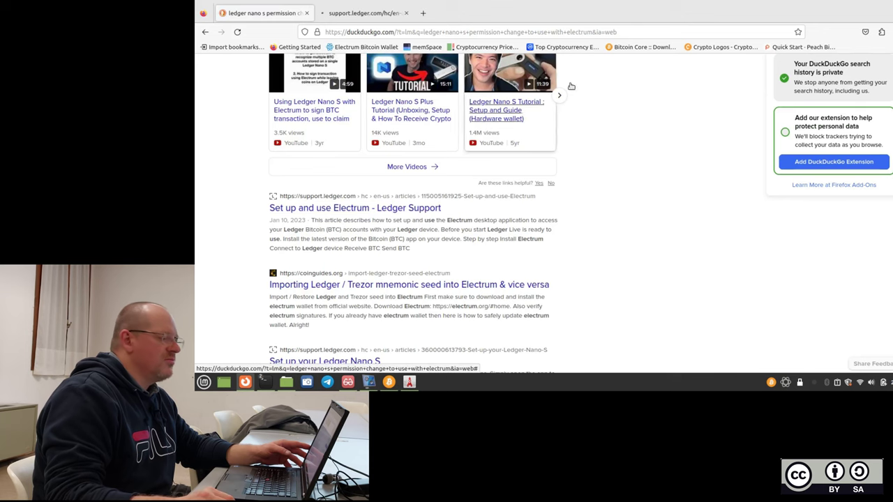
key("ctrl+Tab")
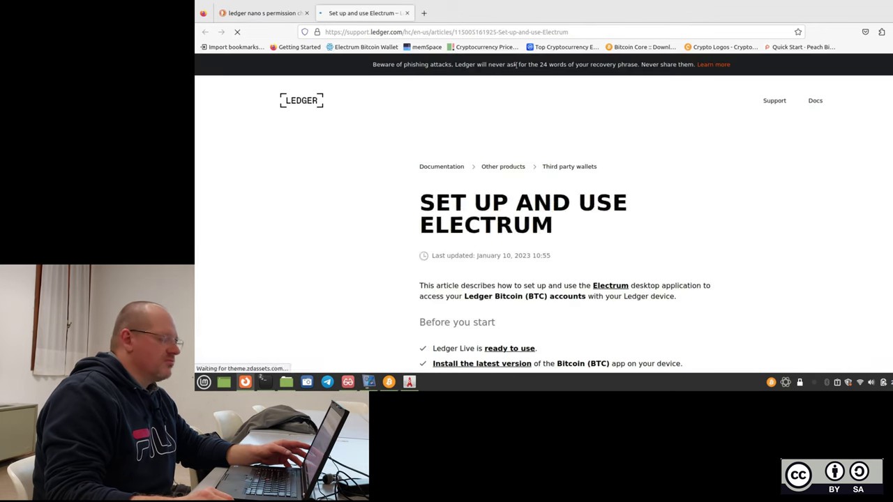
scroll(534, 99, "down", 3)
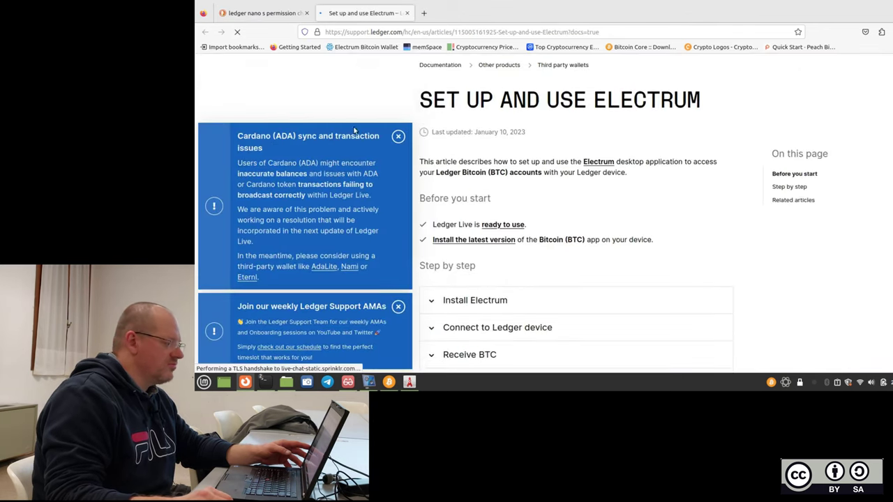
left_click(398, 136)
left_click(686, 101)
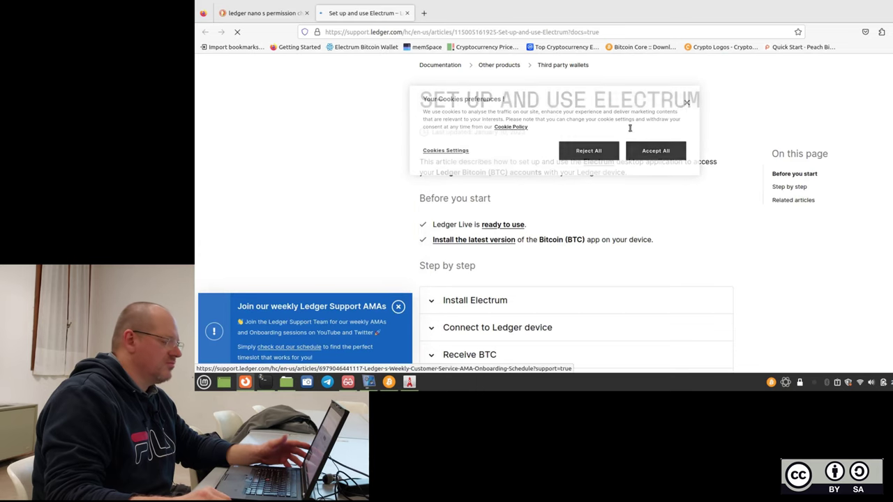
left_click(398, 306)
scroll(593, 235, "down", 1)
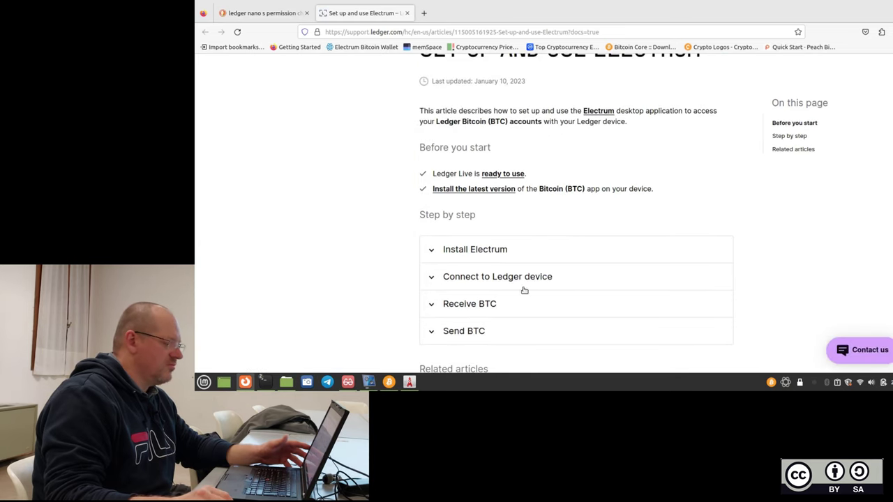
scroll(536, 268, "down", 1)
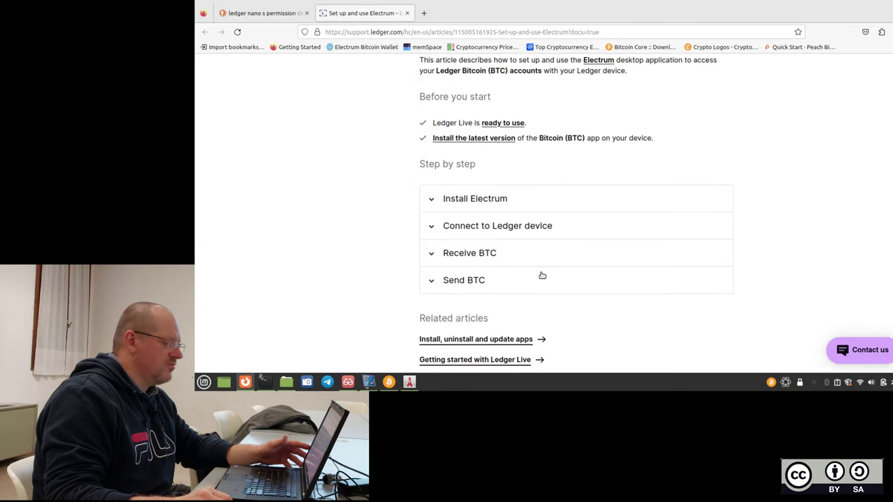
Expand 'Connect to Ledger device' and highlight step 6 about using a hardware device.
left_click(487, 227)
scroll(409, 215, "down", 2)
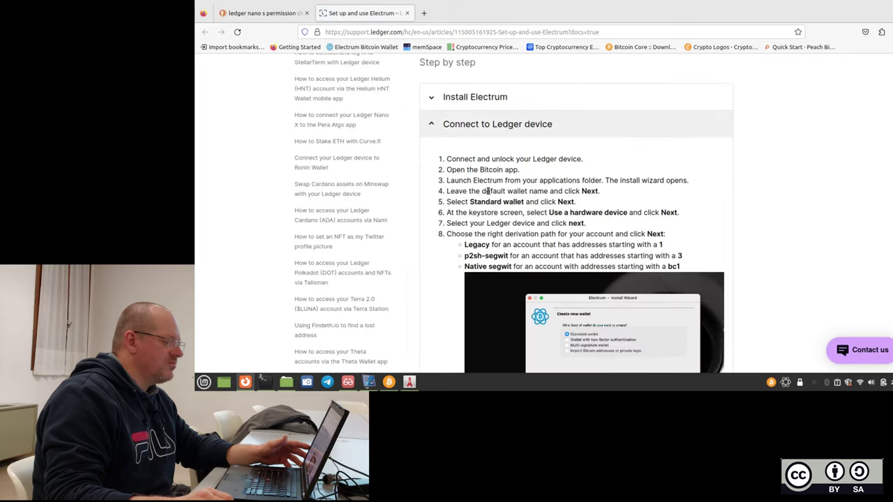
scroll(556, 188, "down", 1)
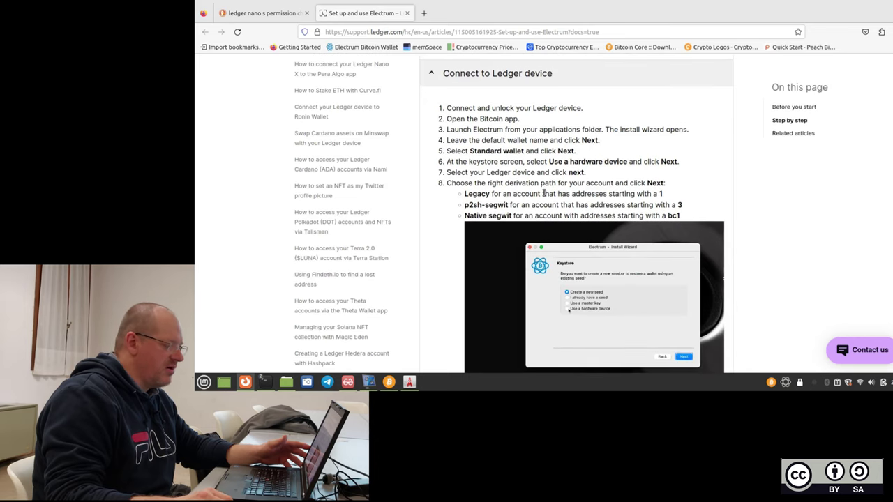
scroll(544, 198, "down", 1)
scroll(590, 228, "down", 1)
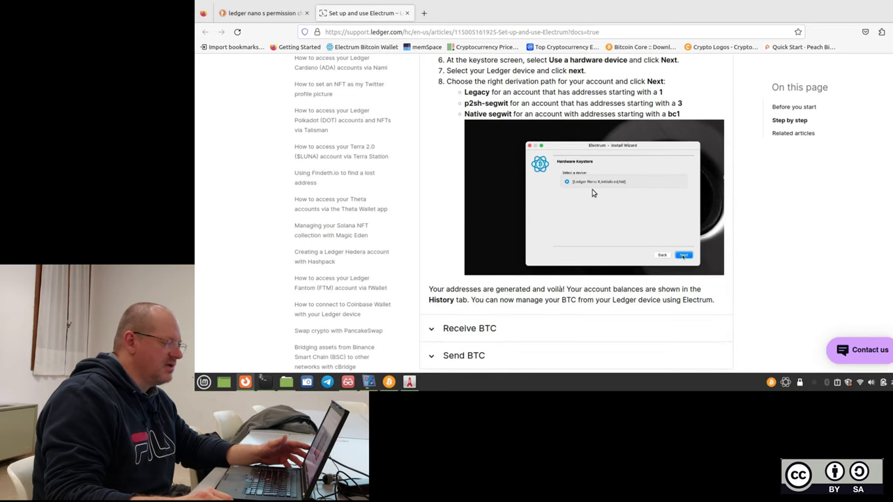
scroll(610, 183, "down", 1)
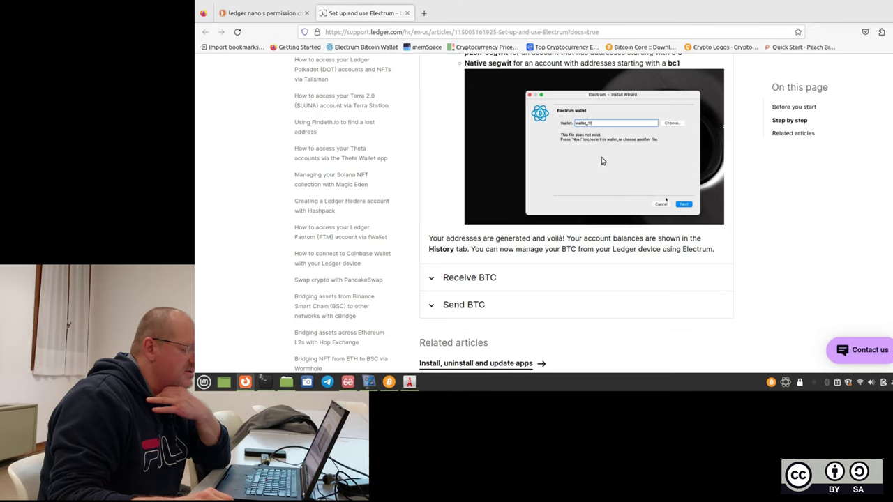
scroll(606, 158, "down", 3)
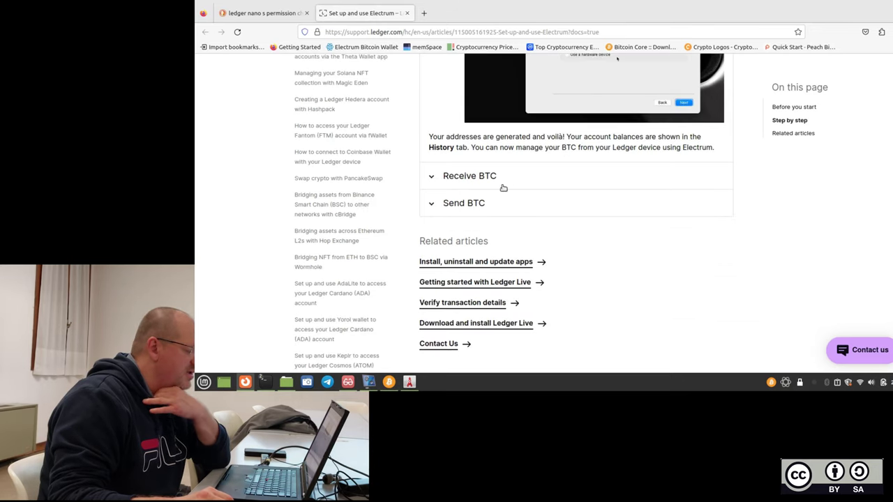
scroll(489, 222, "down", 4)
scroll(491, 222, "up", 10)
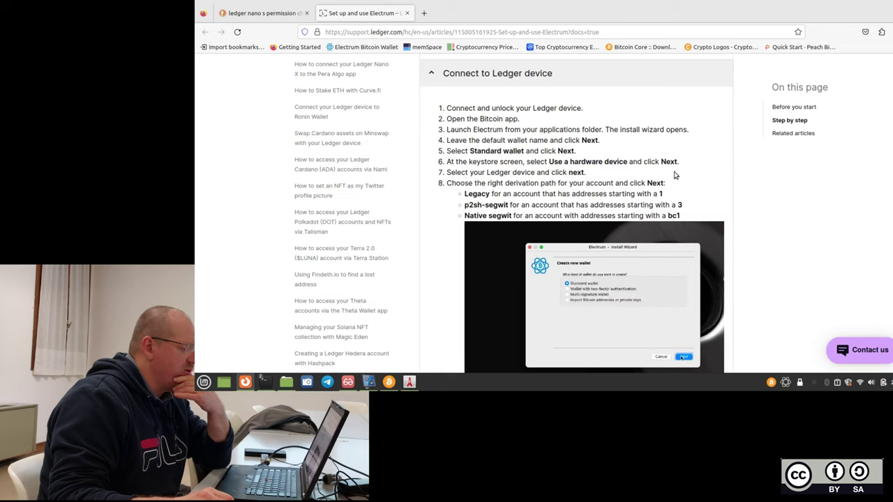
triple_click(596, 163)
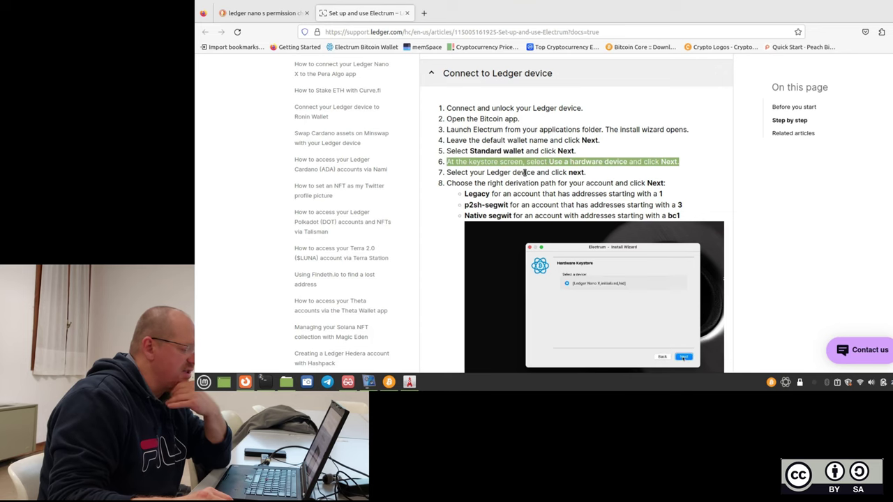
scroll(651, 160, "up", 1)
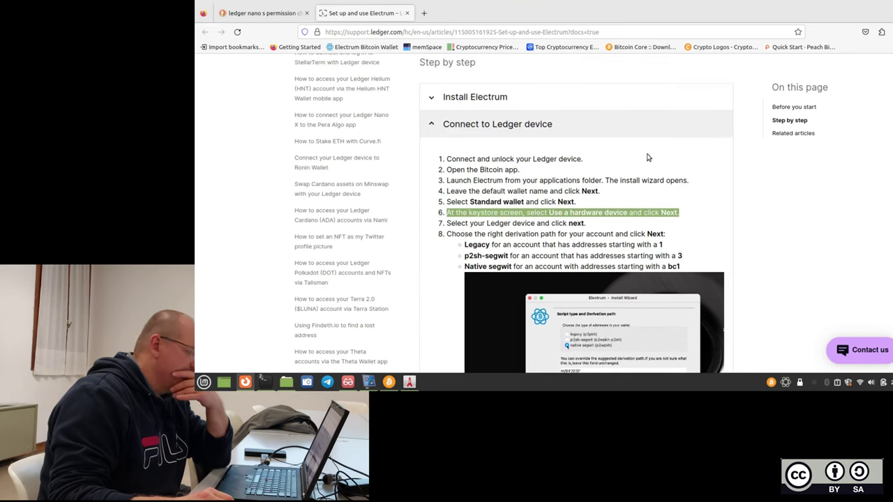
Open the coinguides 'Ledger Nano not detected on Electrum' result in a new tab and switch to it.
left_click(259, 12)
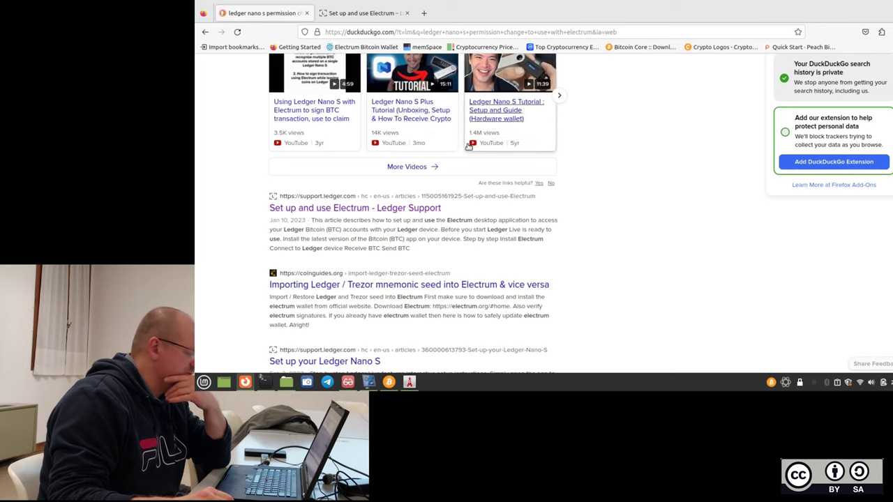
scroll(394, 249, "down", 3)
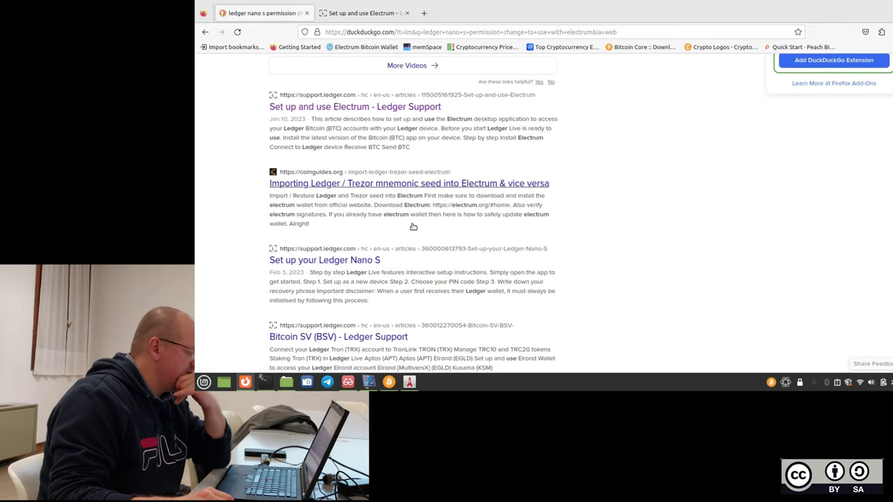
scroll(413, 227, "down", 3)
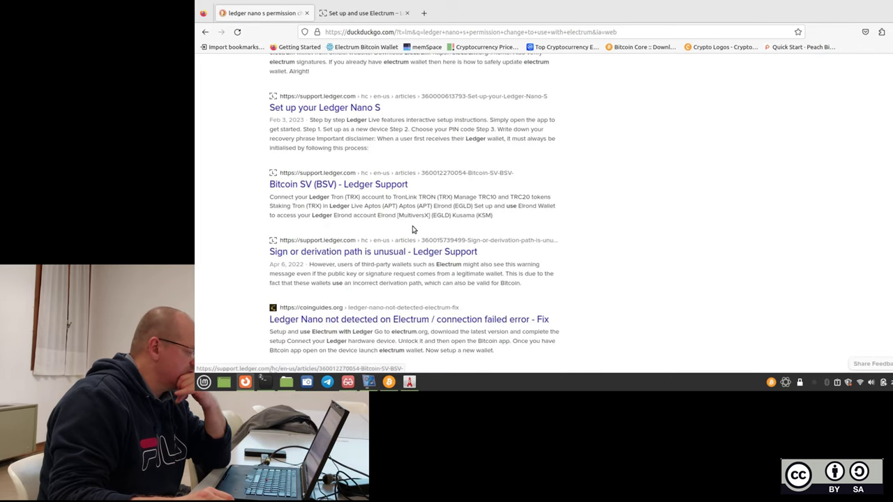
scroll(383, 261, "down", 2)
right_click(404, 223)
left_click(418, 229)
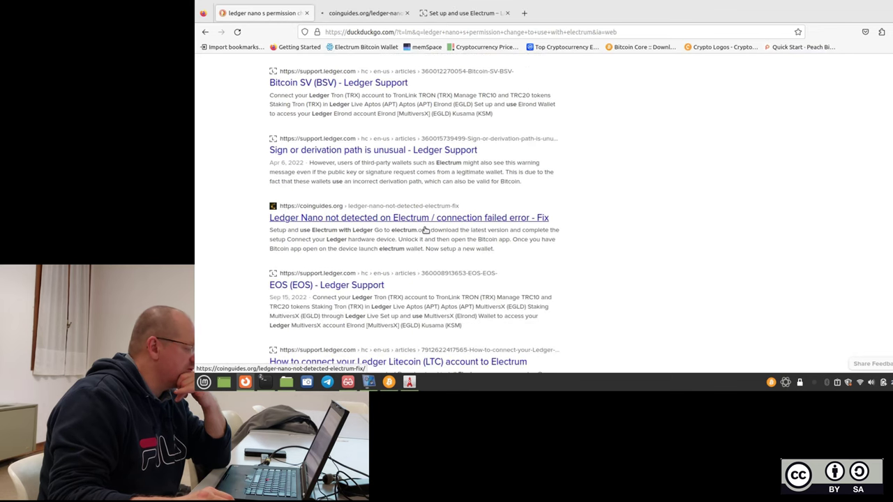
left_click(370, 12)
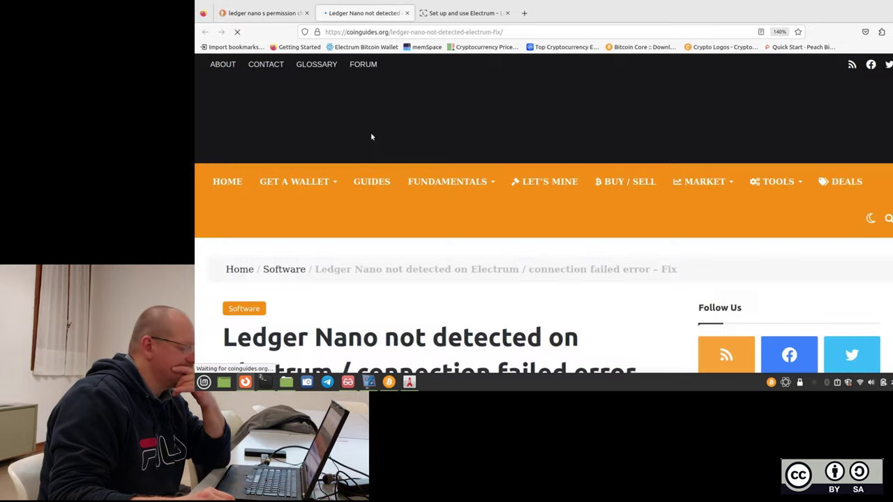
Scroll through the coinguides article down to the Linux install commands and NoneType handler section.
mouse_move(448, 175)
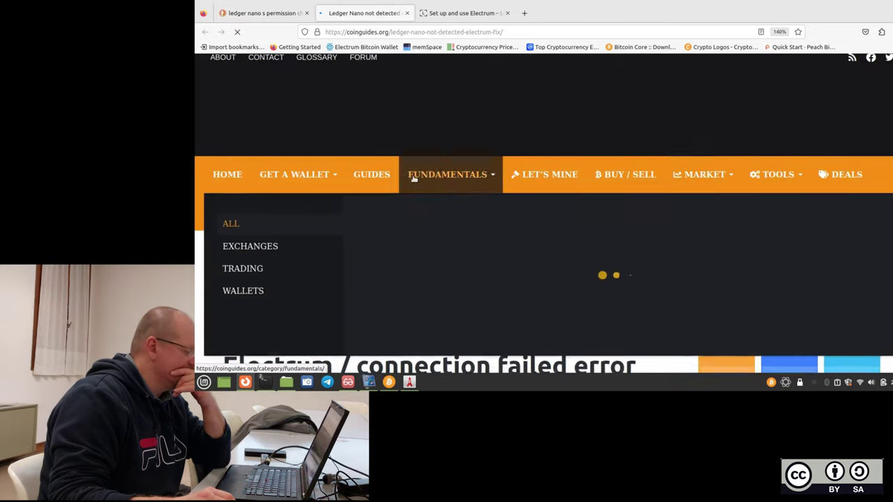
scroll(414, 171, "down", 3)
scroll(648, 299, "down", 5)
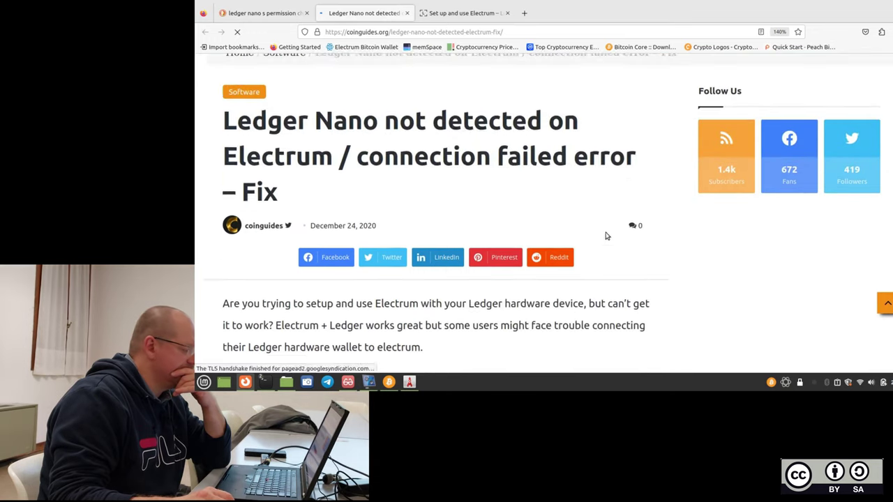
scroll(481, 166, "down", 2)
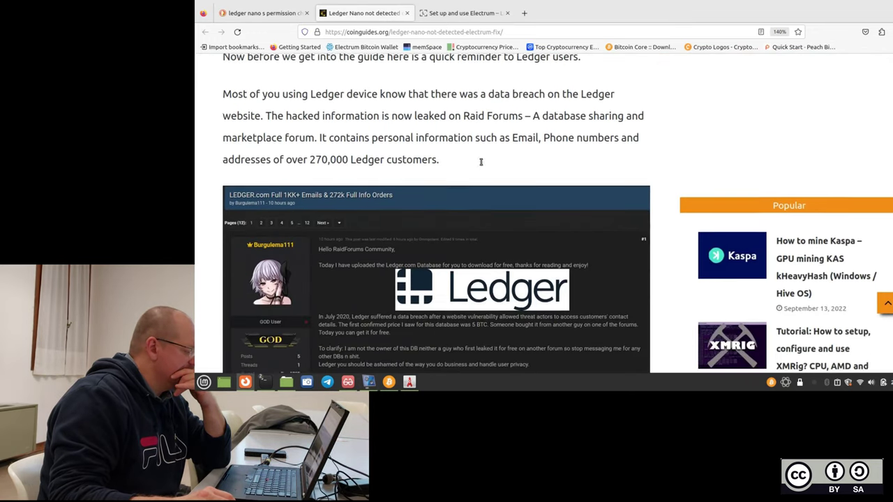
scroll(460, 140, "down", 5)
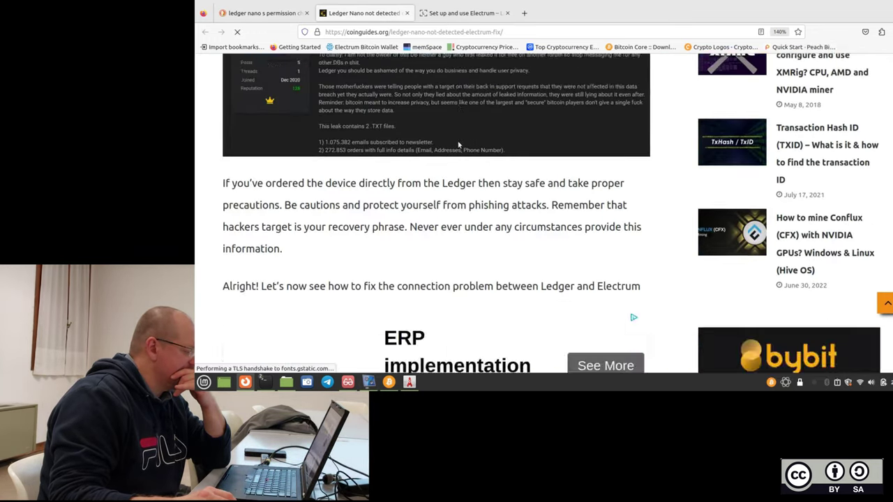
scroll(458, 145, "down", 5)
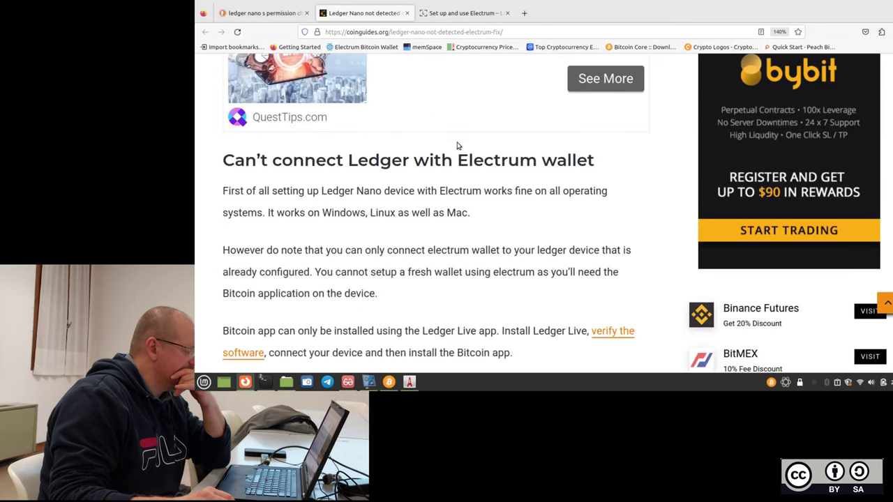
scroll(457, 147, "down", 5)
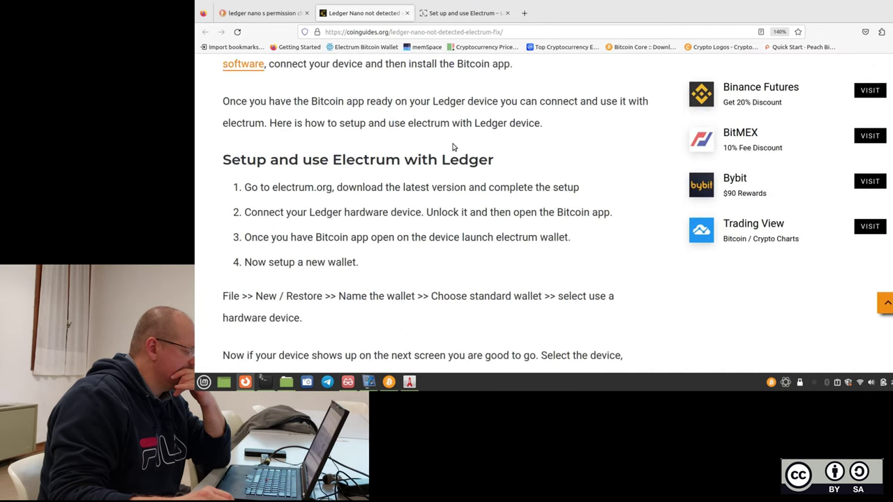
scroll(325, 228, "down", 3)
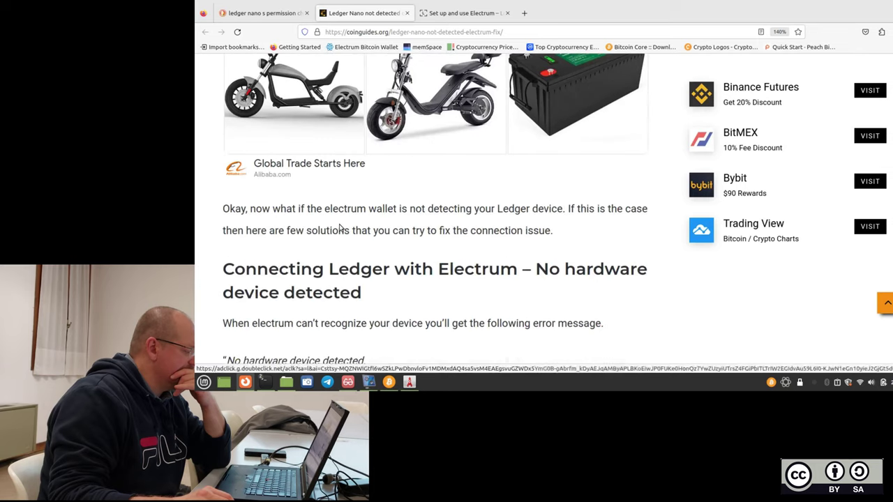
scroll(440, 221, "down", 1)
scroll(442, 220, "down", 1)
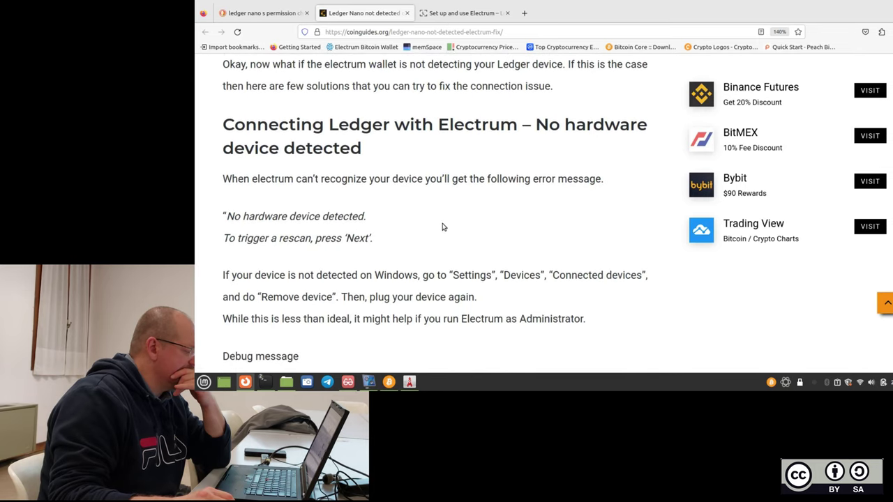
scroll(414, 221, "down", 1)
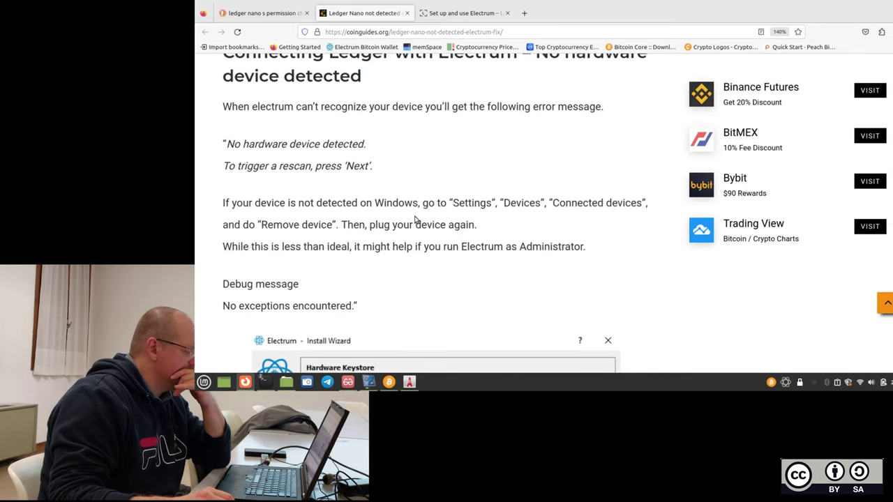
scroll(414, 222, "down", 2)
scroll(377, 241, "down", 1)
scroll(359, 209, "down", 1)
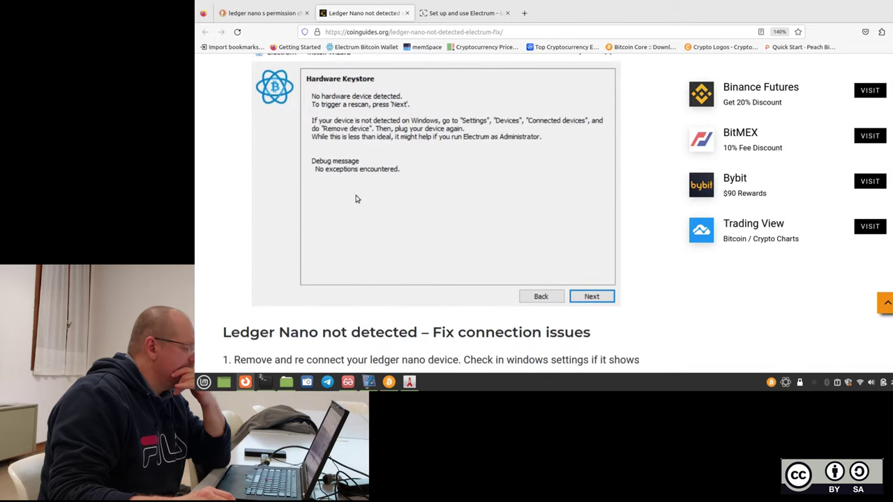
scroll(390, 189, "down", 2)
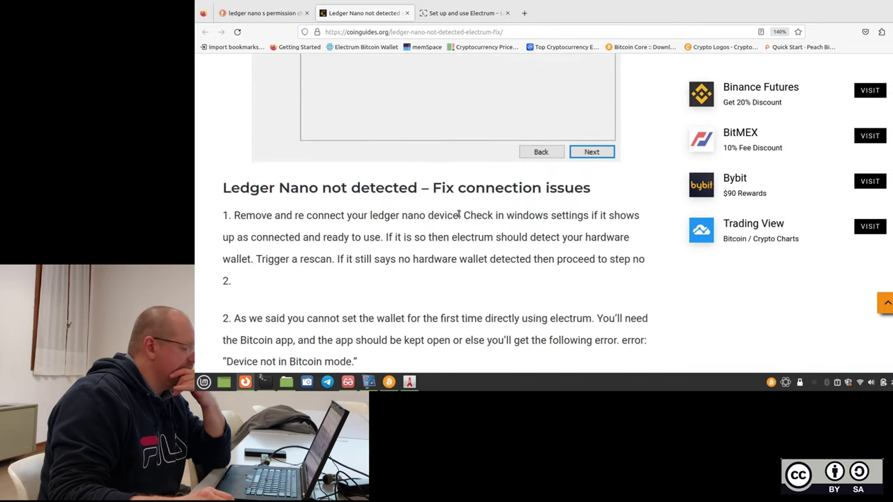
scroll(460, 212, "down", 3)
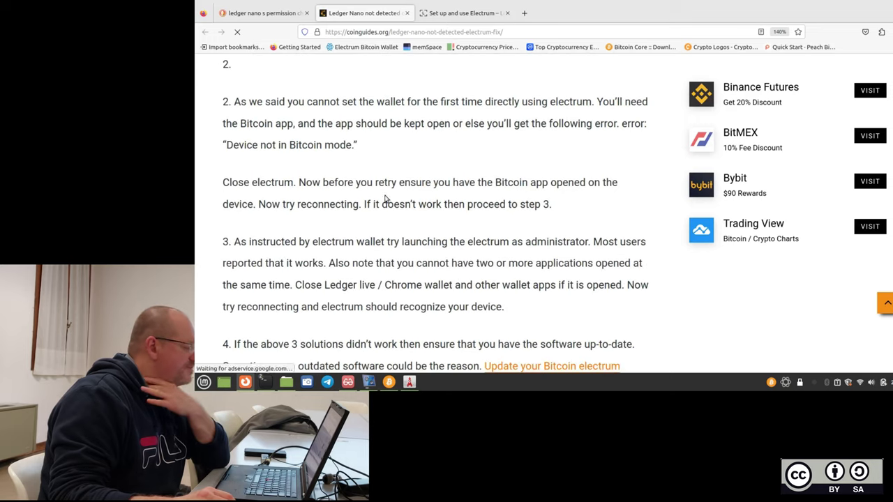
scroll(384, 188, "down", 1)
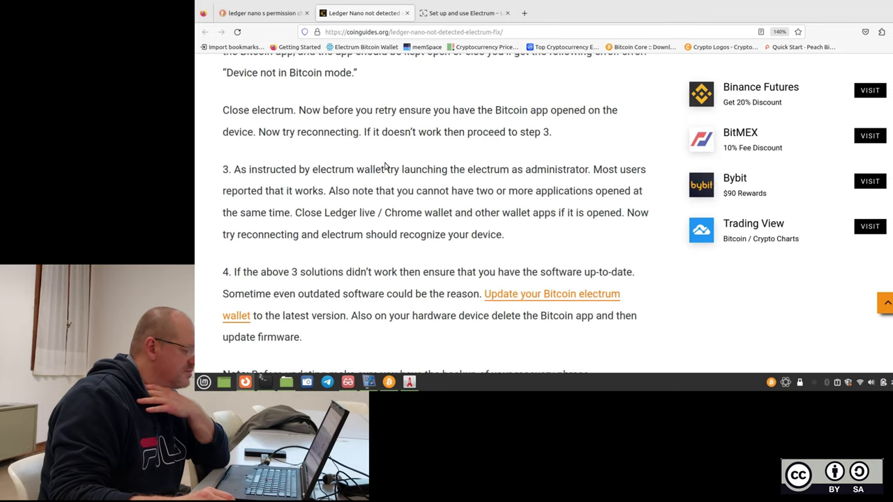
scroll(385, 165, "down", 1)
scroll(384, 166, "down", 2)
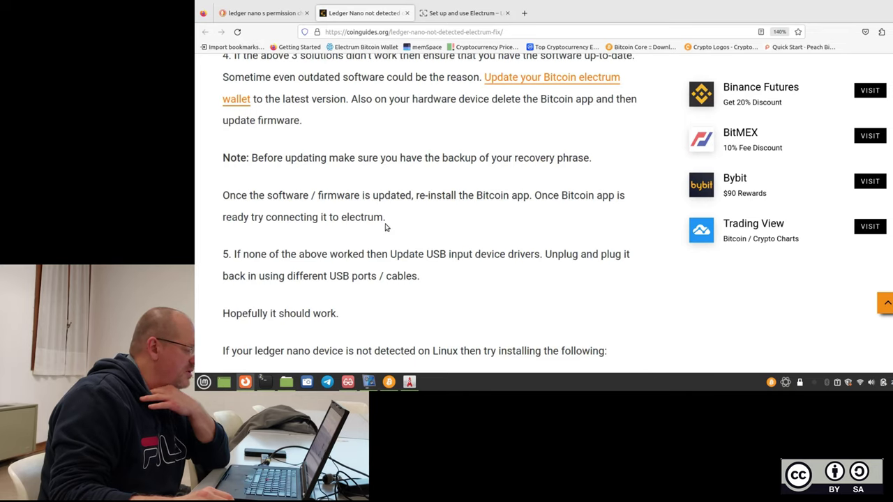
scroll(384, 226, "down", 1)
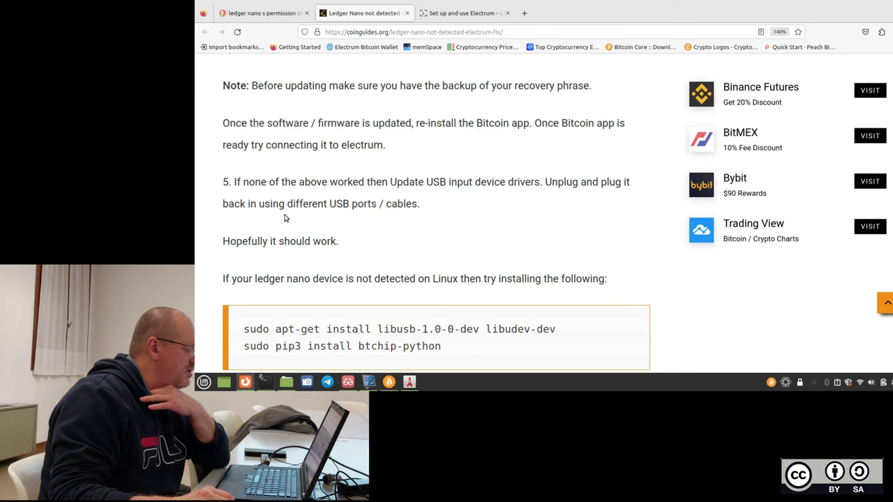
scroll(284, 218, "down", 2)
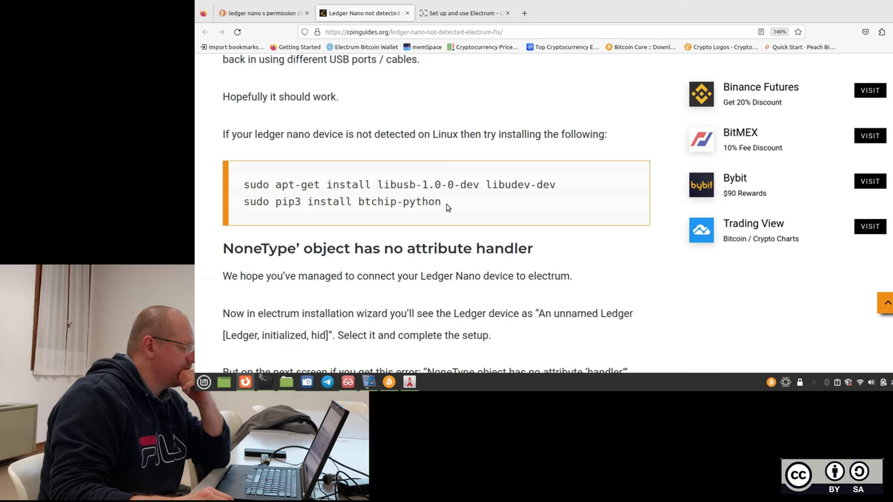
scroll(447, 207, "down", 1)
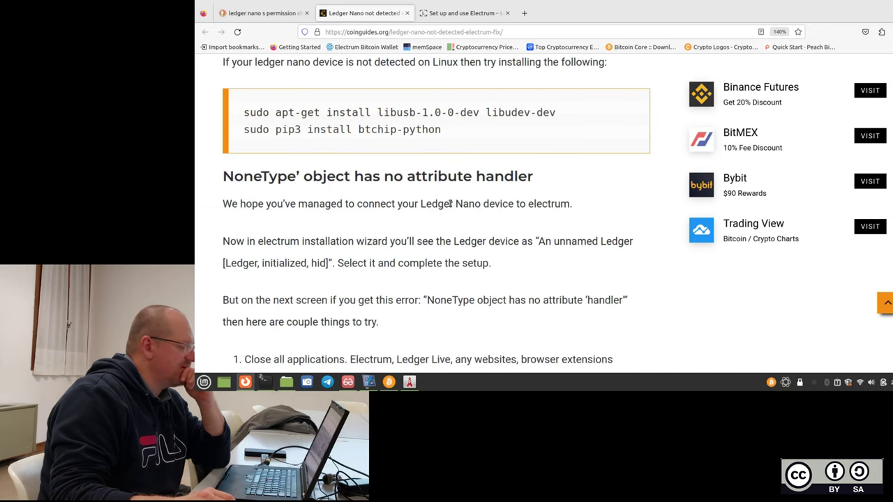
scroll(450, 202, "down", 1)
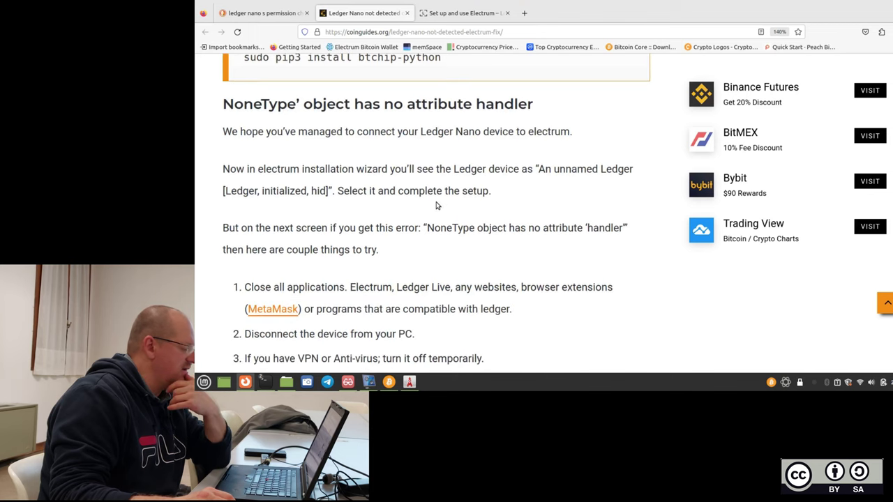
scroll(437, 203, "up", 1)
Scroll back up to the article's Linux apt-get and pip install commands.
scroll(437, 203, "up", 1)
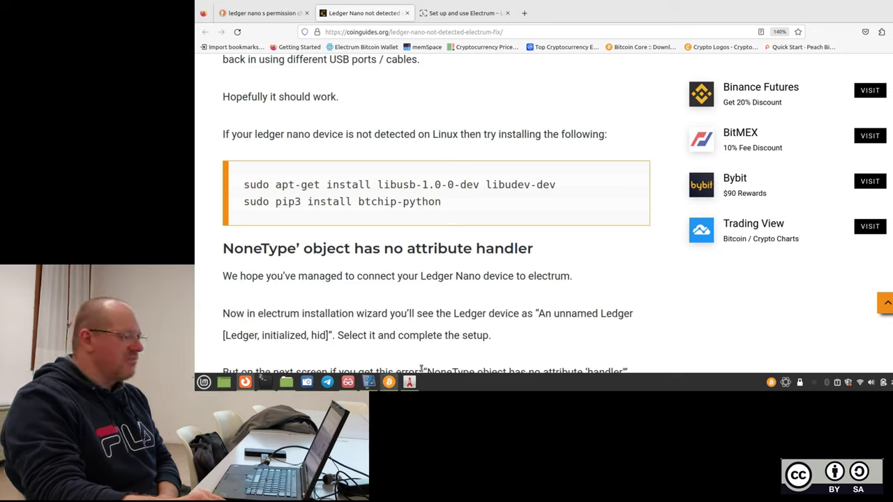
Launch Electrum from the terminal, choose 'Crea un nuovo seed' and display the 12 seed words.
left_click(866, 2)
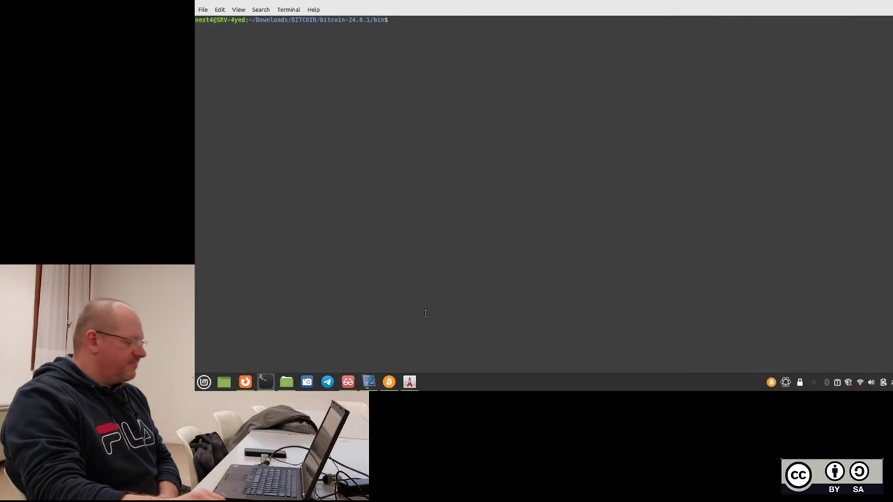
left_click(410, 381)
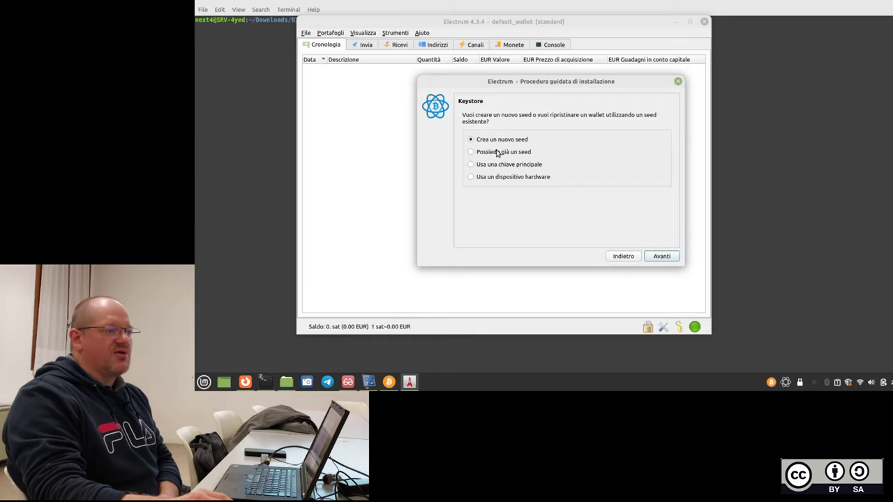
left_click(661, 256)
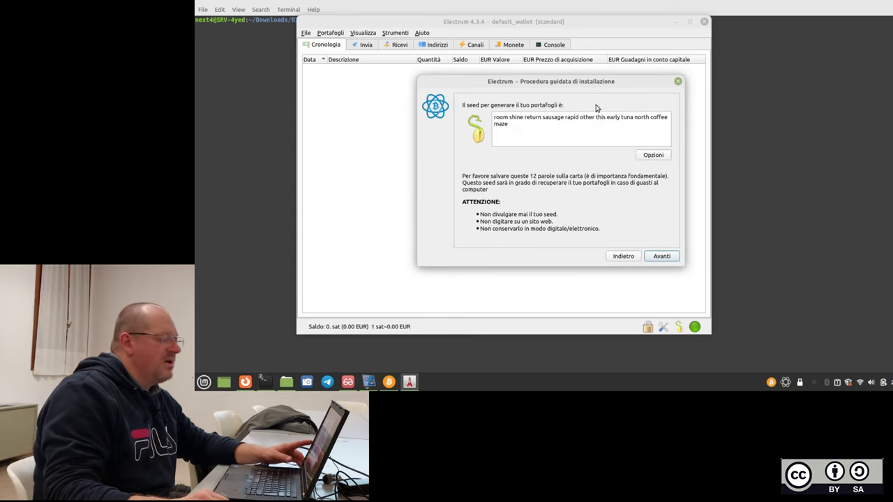
left_click_drag(600, 82, 597, 85)
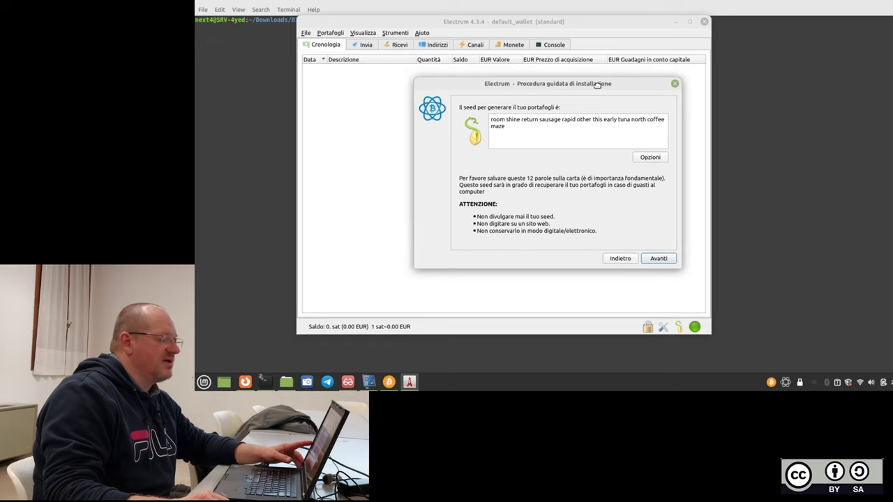
triple_click(536, 130)
left_click(544, 138)
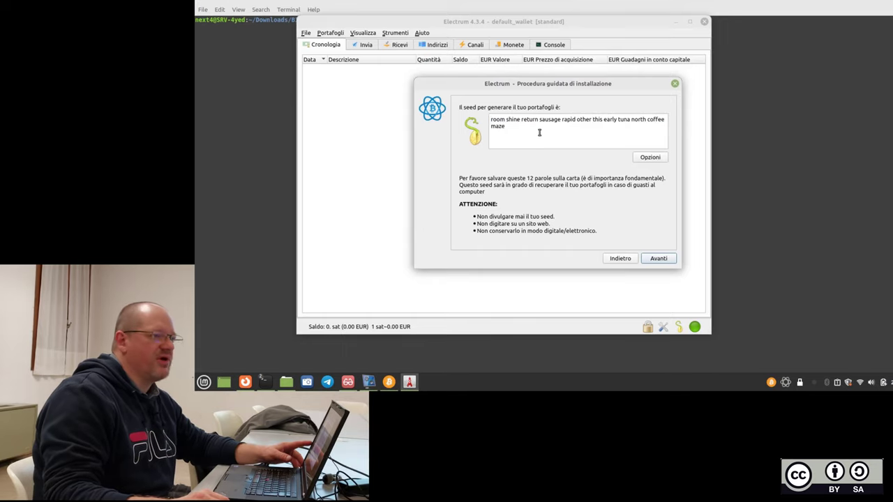
Enable 'Prolunga questo seed con parole personalizzate' in the seed options and continue.
left_click(644, 160)
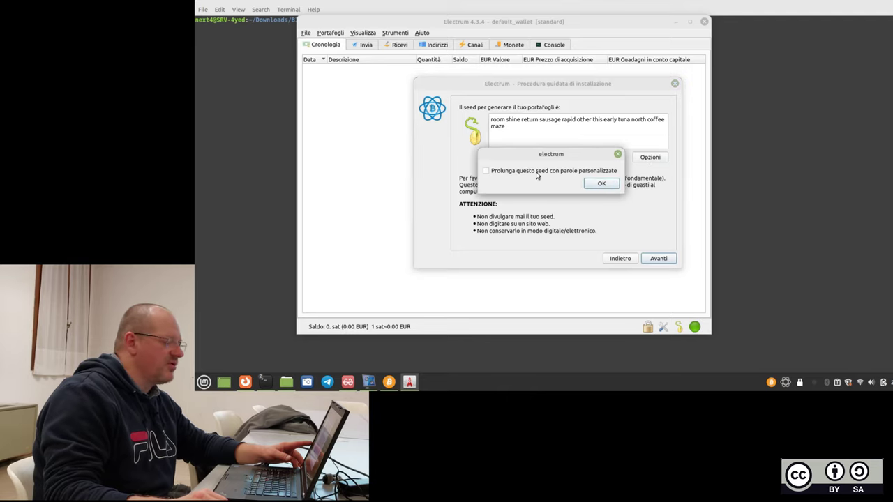
left_click(502, 175)
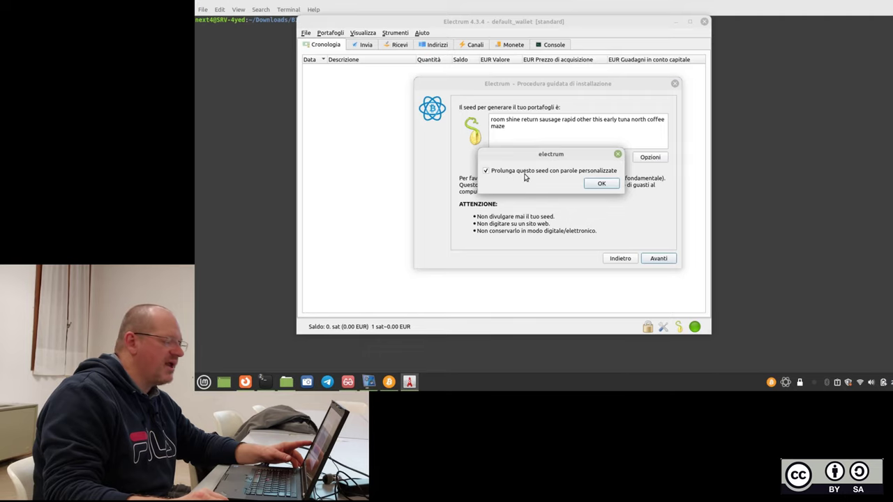
left_click(599, 185)
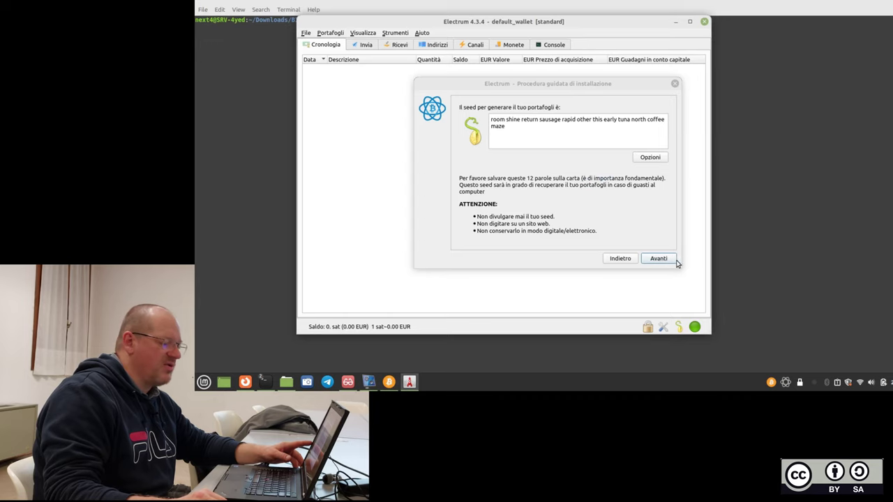
left_click(671, 262)
Enter the seed-extension phrase and copy it to the clipboard.
left_click(547, 136)
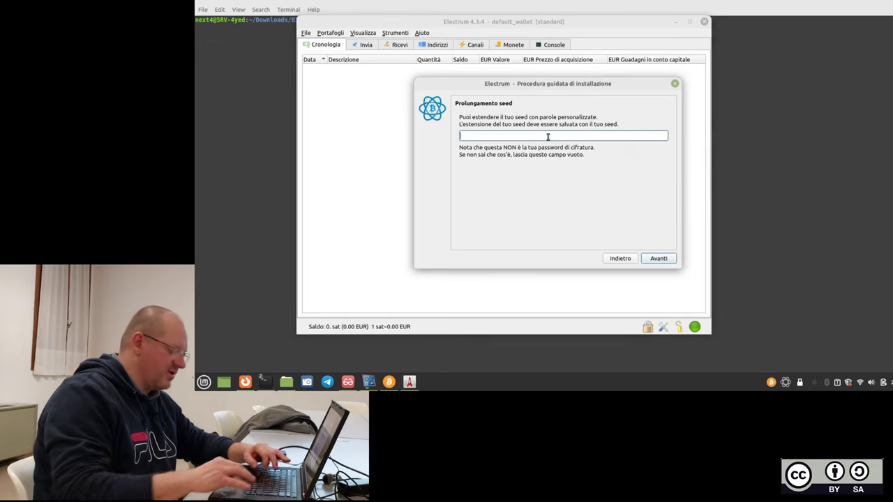
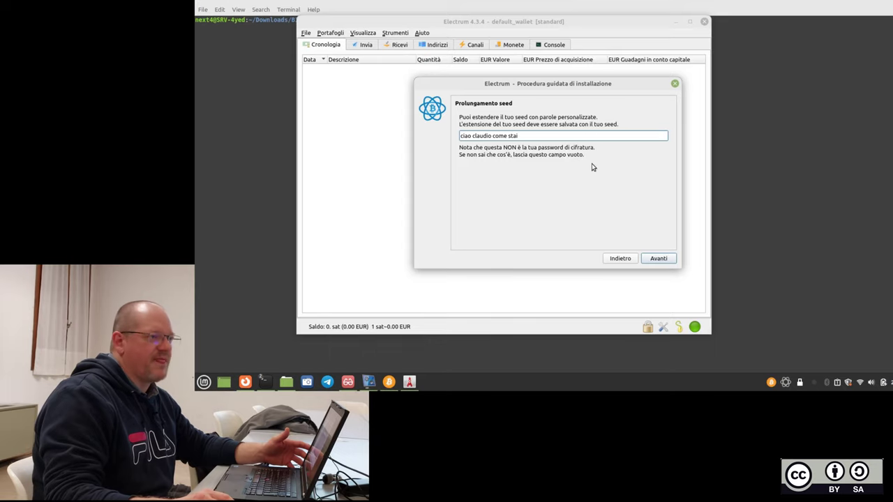
left_click_drag(519, 135, 461, 135)
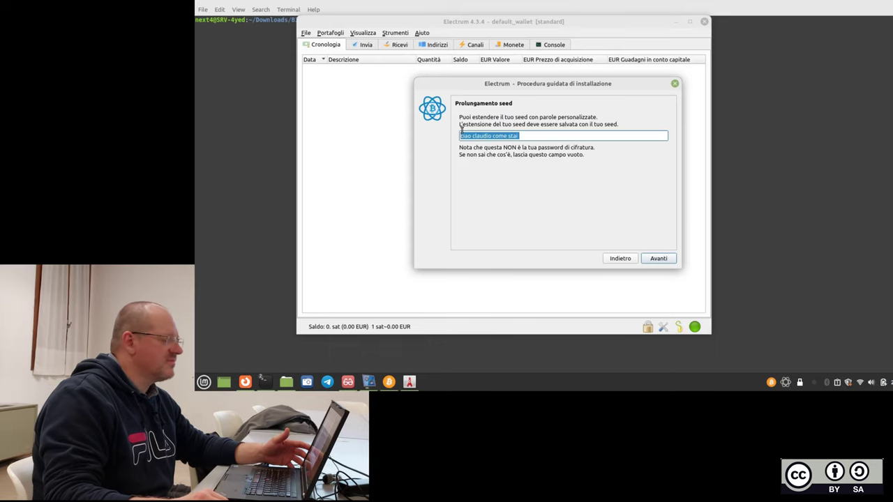
right_click(479, 135)
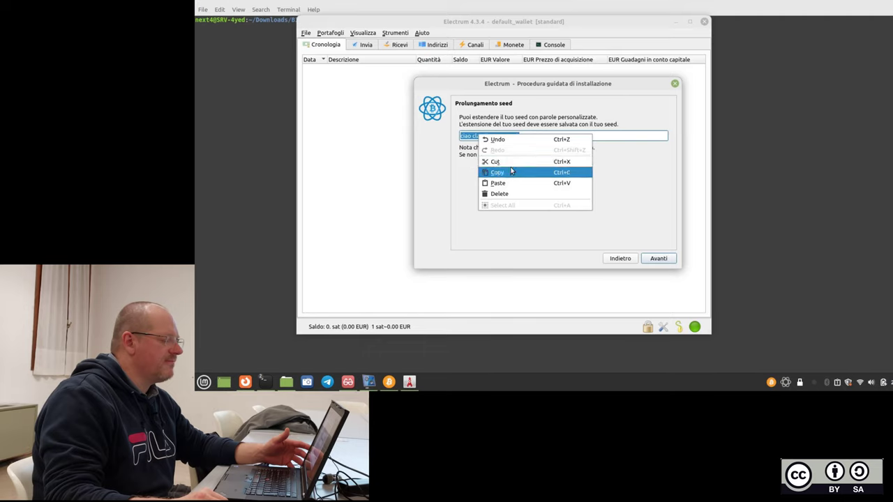
left_click(514, 171)
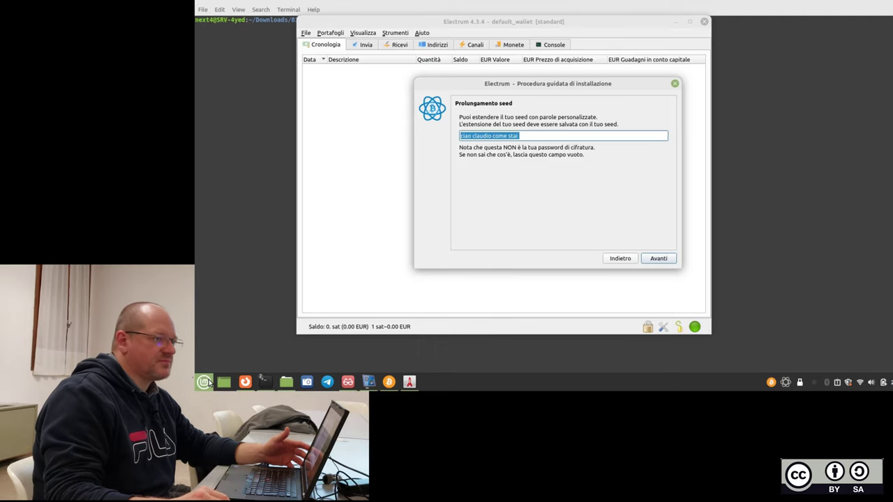
left_click(540, 134)
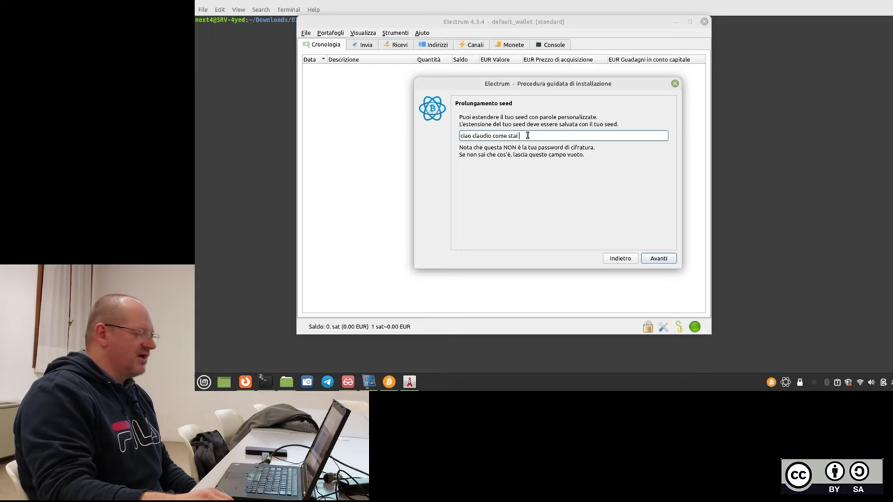
Copy the extension phrase, launch Text Editor via a 'text' search, and write the phrase into a new document.
left_click_drag(527, 136, 461, 136)
right_click(472, 135)
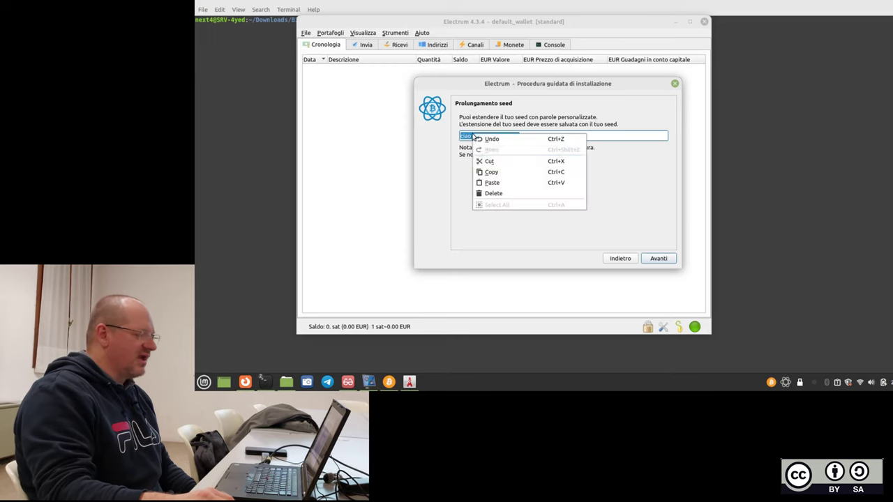
left_click(507, 172)
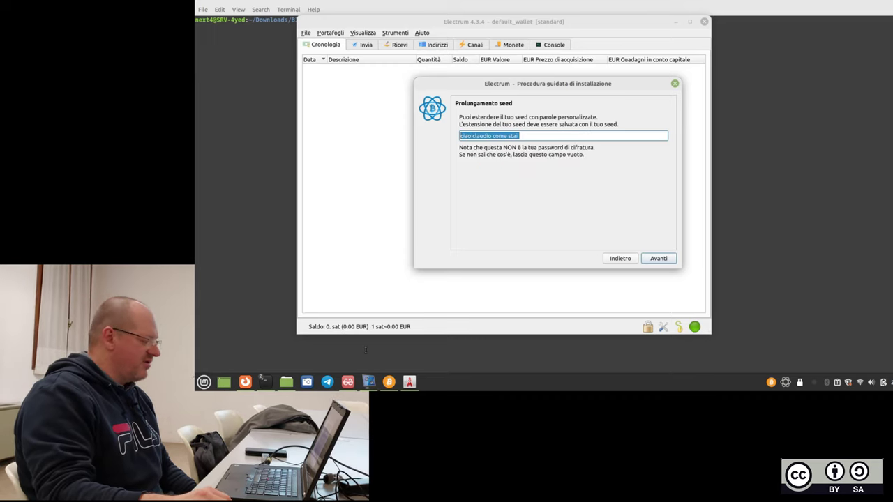
left_click(203, 382)
type("text")
key("Escape")
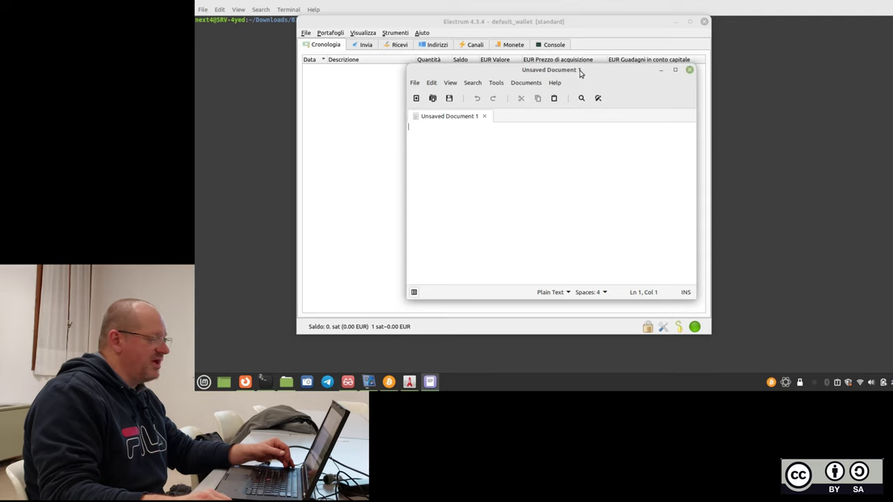
left_click_drag(580, 73, 542, 84)
key("Return")
key("Return")
key("Return")
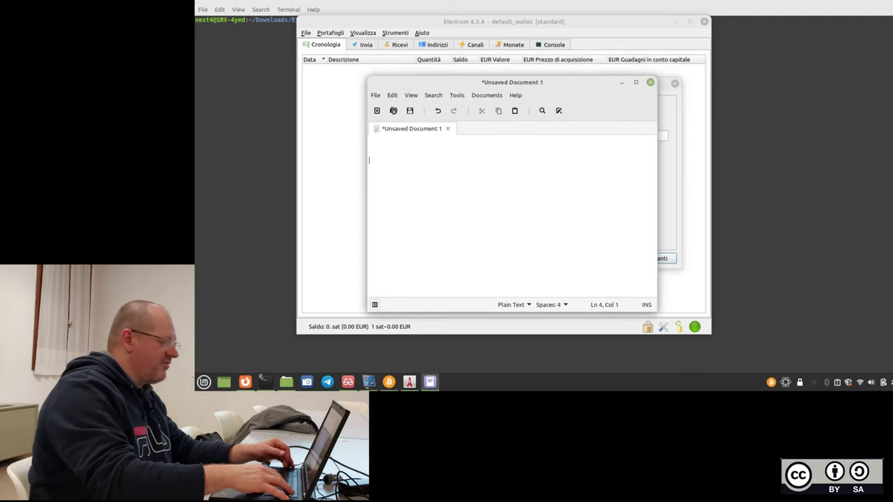
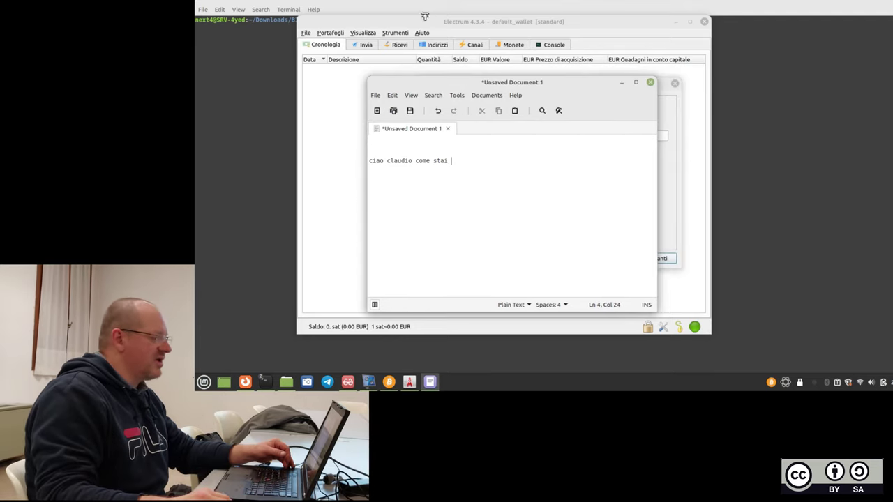
left_click(423, 19)
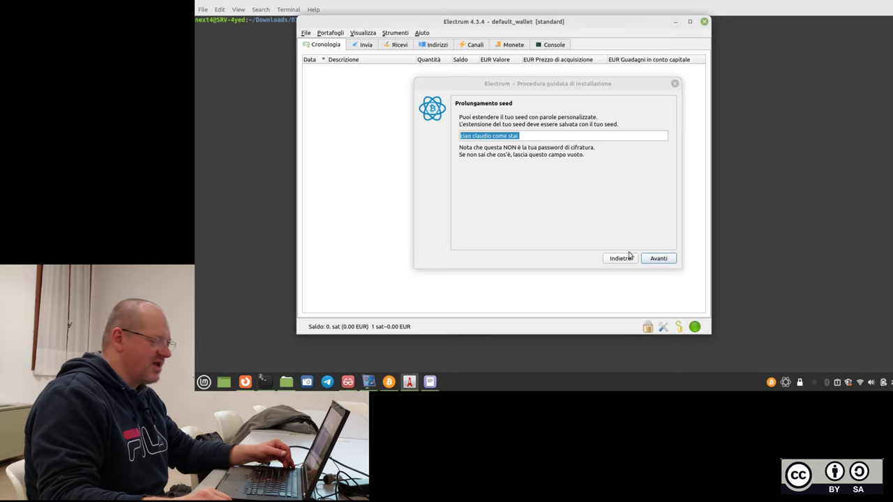
Back out of the seed extension step and cancel the earlier wallet setup wizard.
left_click(659, 259)
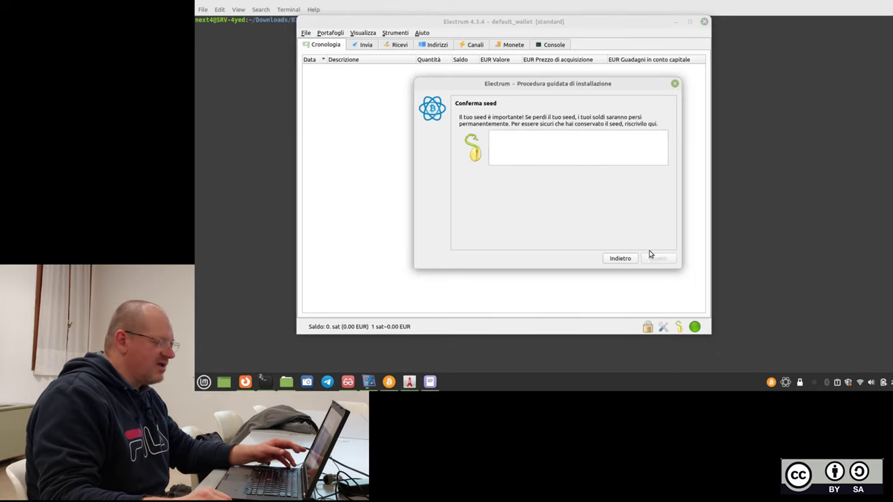
left_click(624, 258)
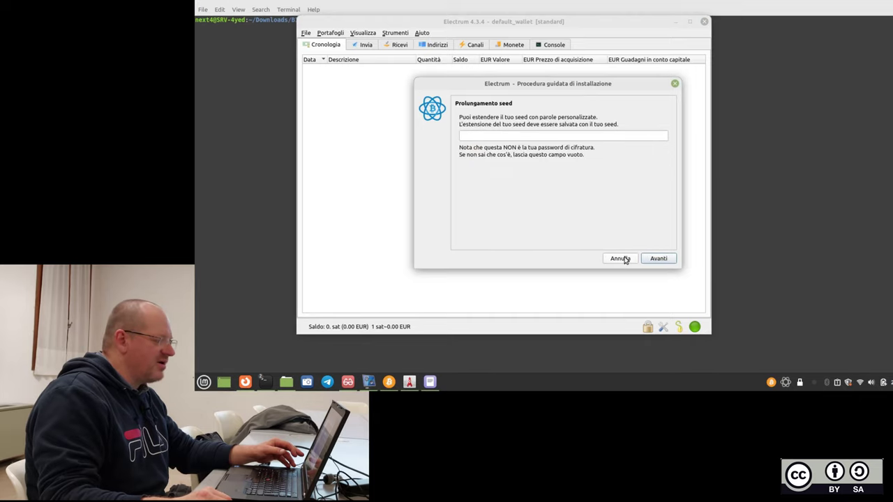
left_click(621, 258)
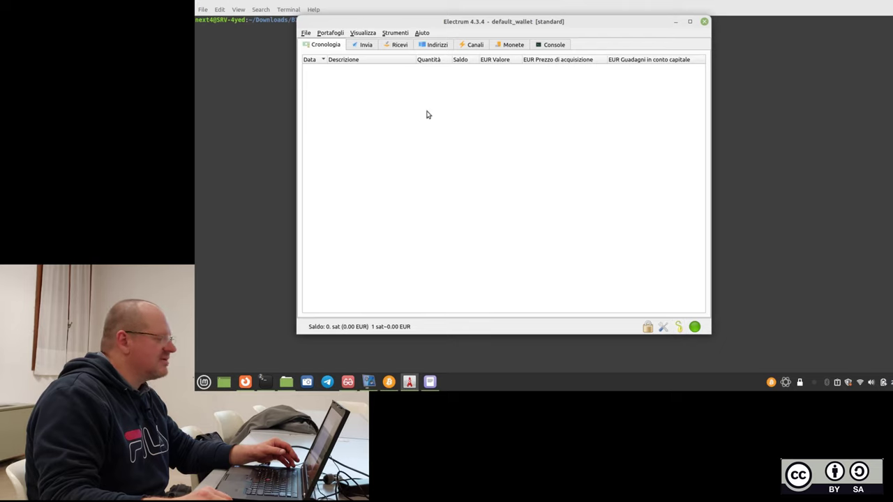
Dismiss the seed password prompt and start a new wallet via File > Nuovo/ripristina.
left_click(680, 327)
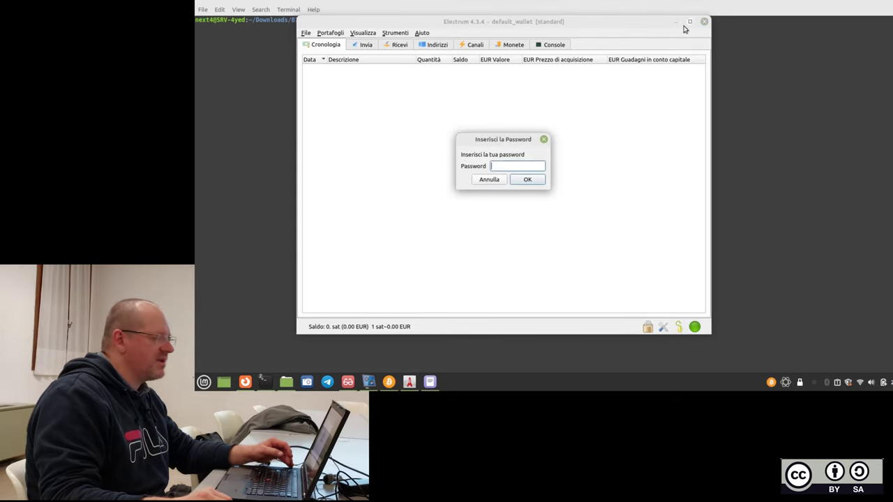
left_click(543, 138)
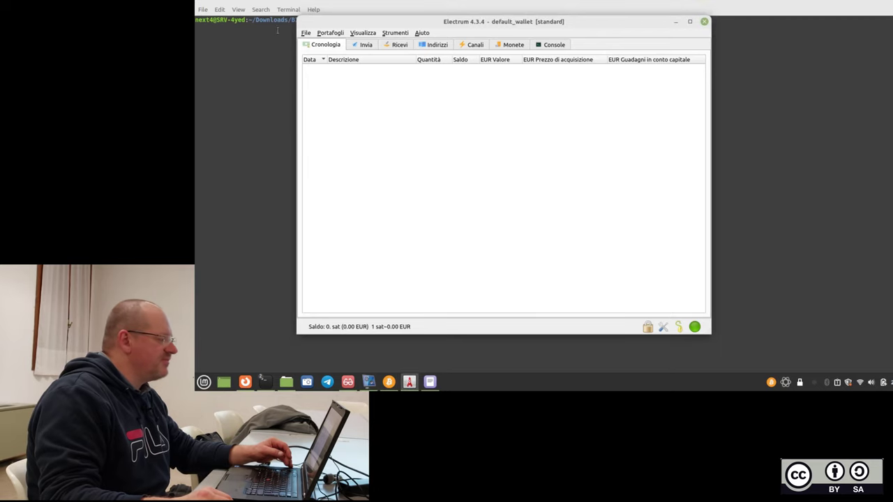
left_click(306, 35)
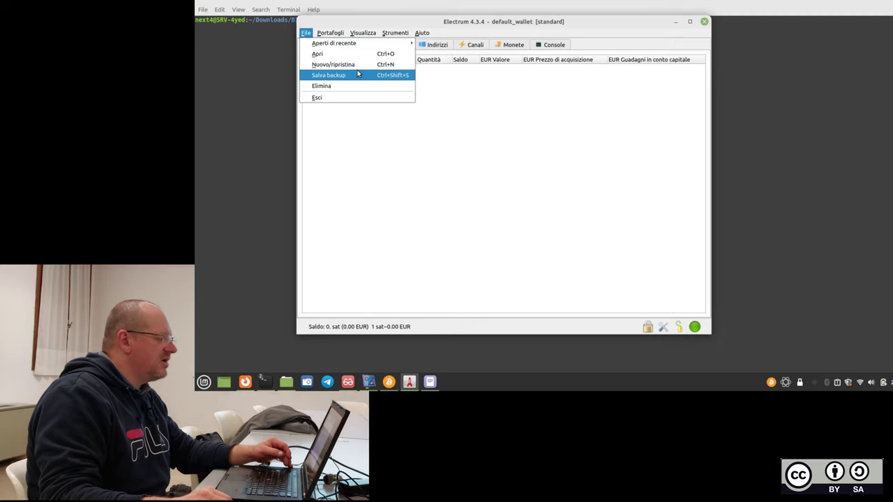
left_click(356, 65)
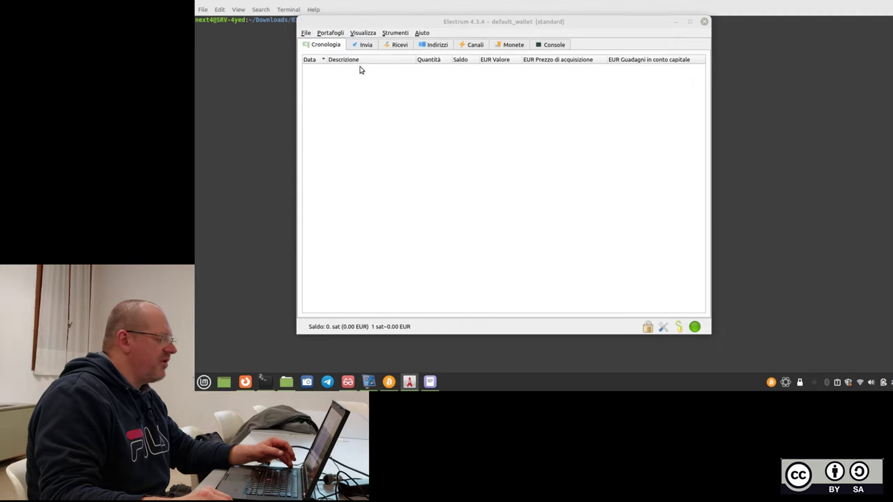
Name the wallet file 'wallet_dele 22_12', keep Portafogli standard and choose Crea un nuovo seed.
left_click(559, 117)
key("BackSpace")
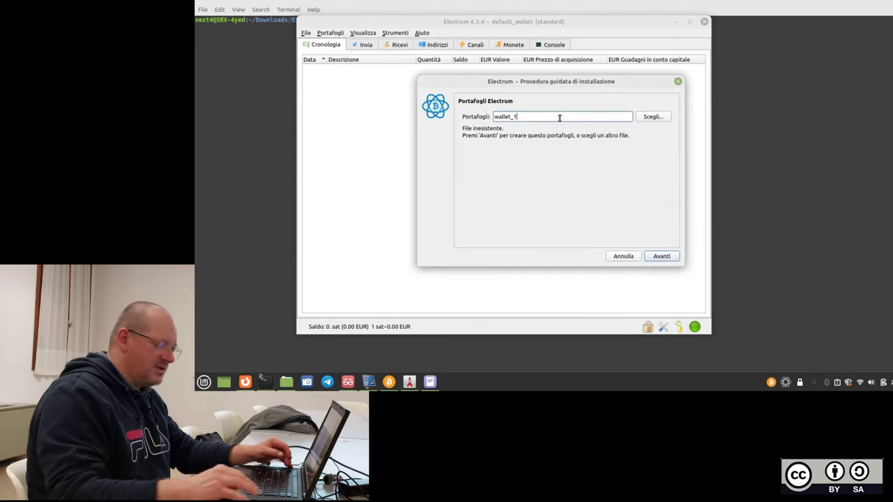
type("de")
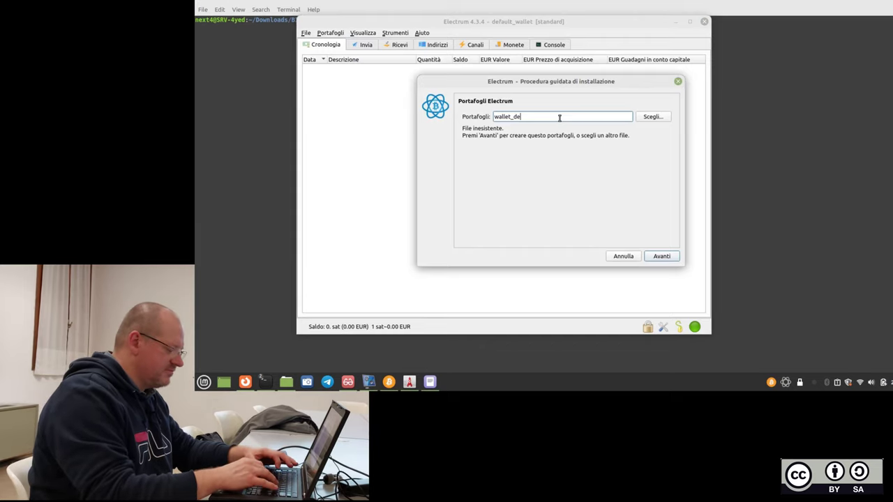
type("le 22")
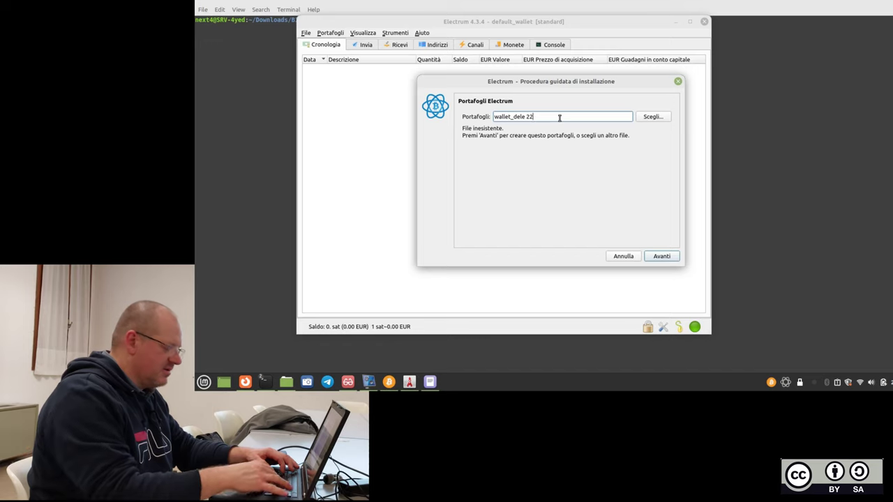
type("_12")
left_click(659, 256)
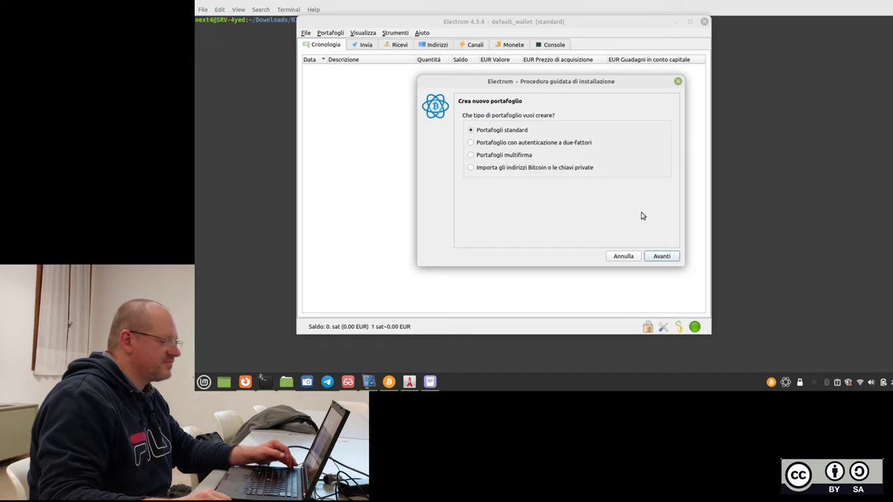
left_click(661, 259)
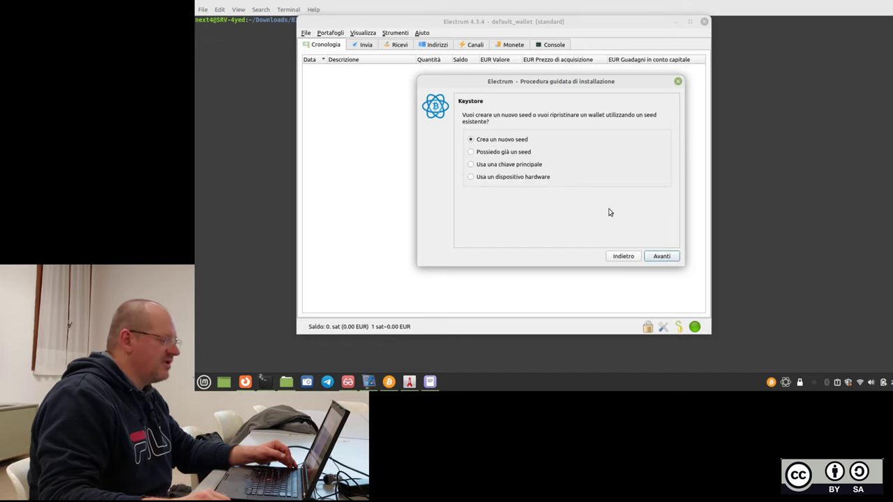
left_click(657, 258)
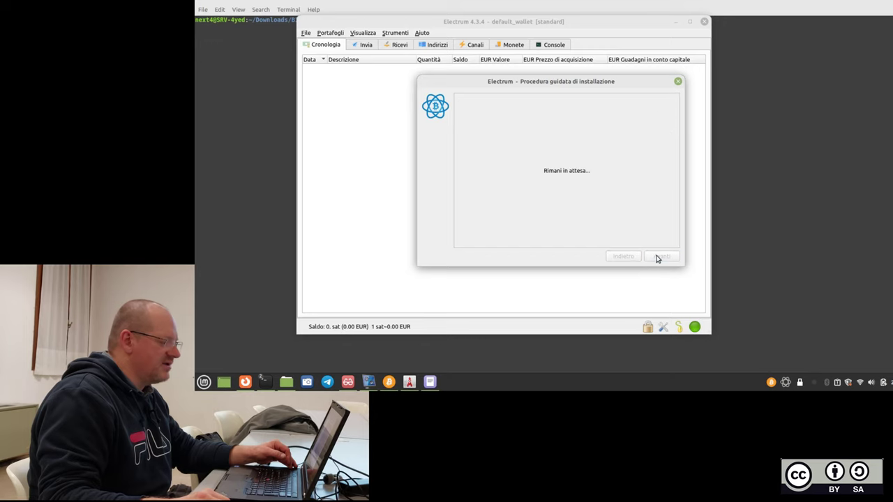
Select and copy the freshly generated 12-word seed phrase.
left_click_drag(553, 131, 485, 115)
right_click(515, 124)
left_click(532, 130)
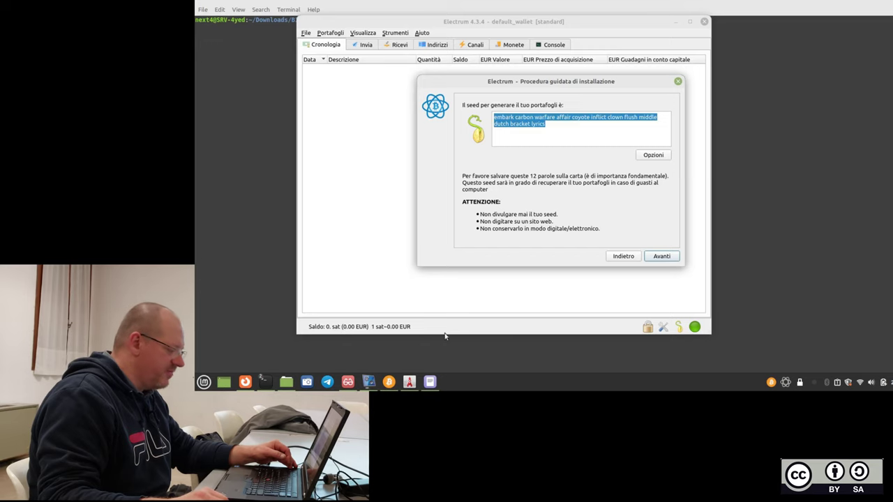
Paste the seed as the first line of the Xed note, widening the window so it fits one line.
left_click(429, 382)
left_click(418, 143)
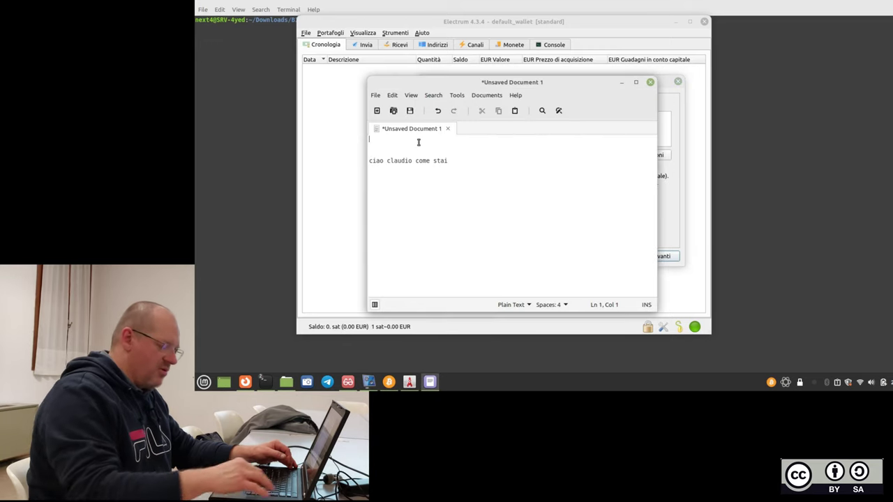
key("ctrl+v")
key("Return")
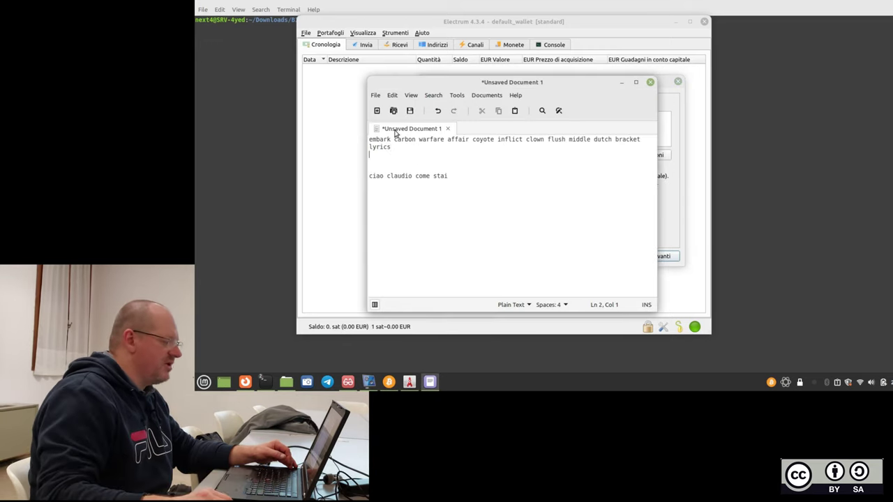
left_click_drag(364, 152, 281, 143)
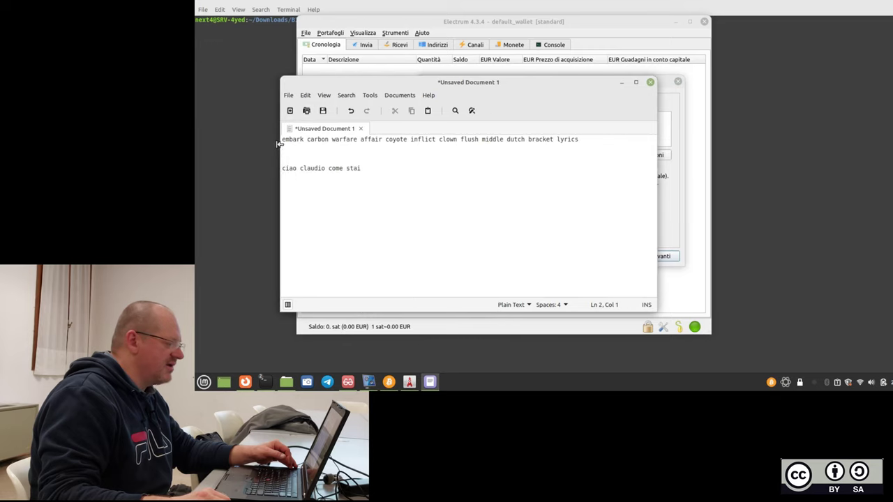
left_click_drag(539, 85, 455, 177)
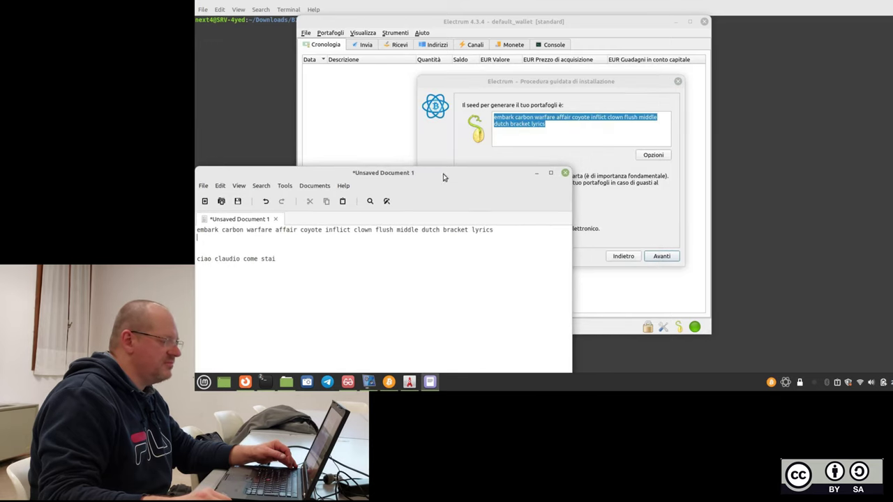
left_click(594, 108)
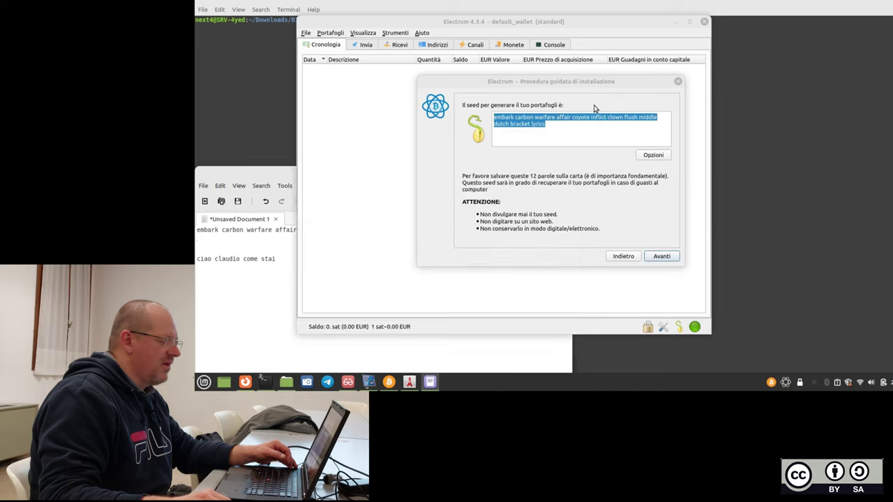
Enable 'Prolunga questo seed' in the seed options and continue past the seed page.
left_click(650, 154)
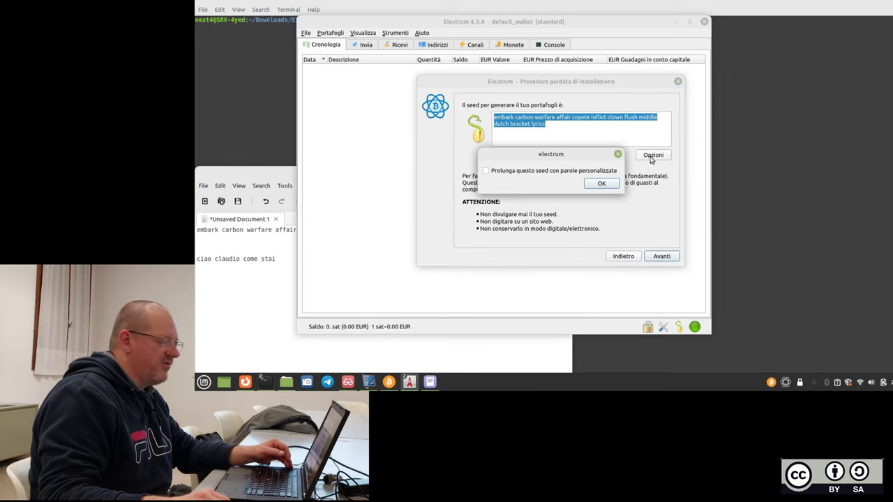
left_click(601, 184)
left_click(660, 256)
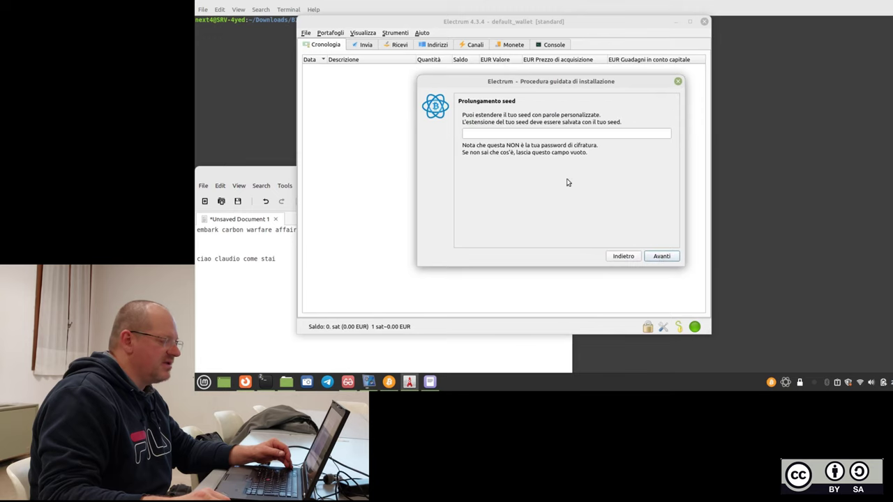
Paste the extension phrase from the Xed note into the extension field and continue to Conferma seed.
left_click(267, 172)
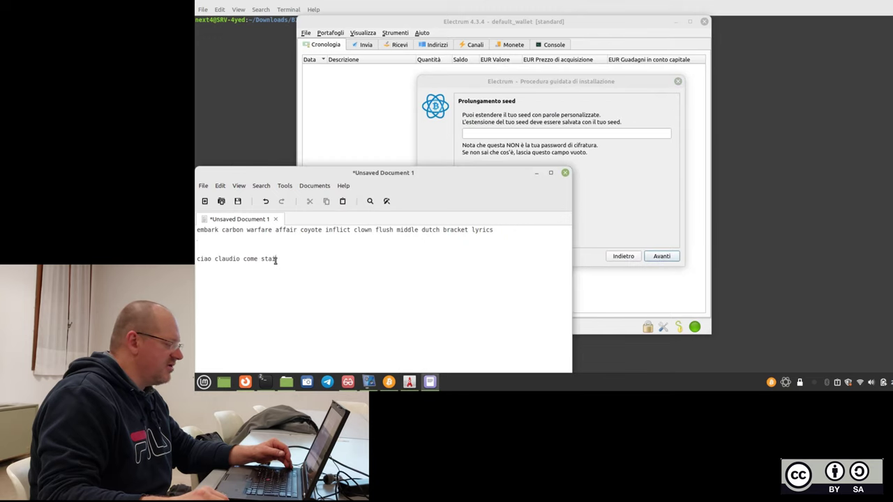
left_click_drag(276, 260, 196, 260)
right_click(211, 262)
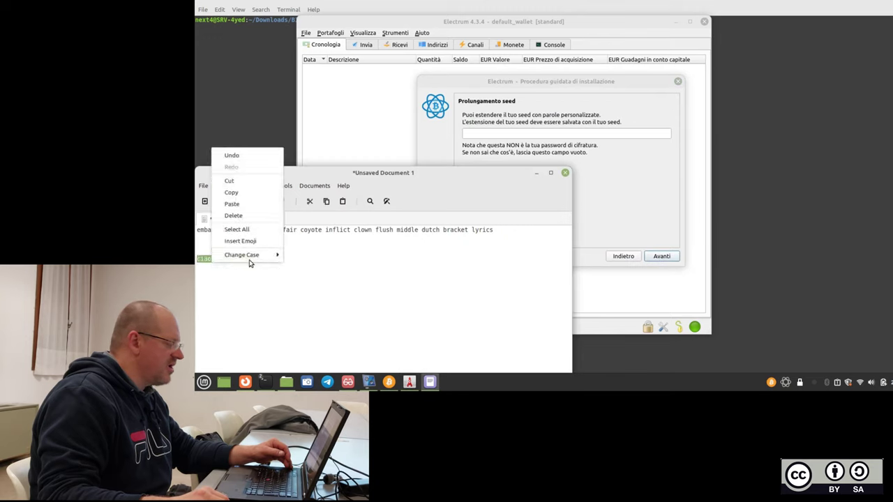
left_click(255, 193)
left_click(471, 134)
right_click(472, 133)
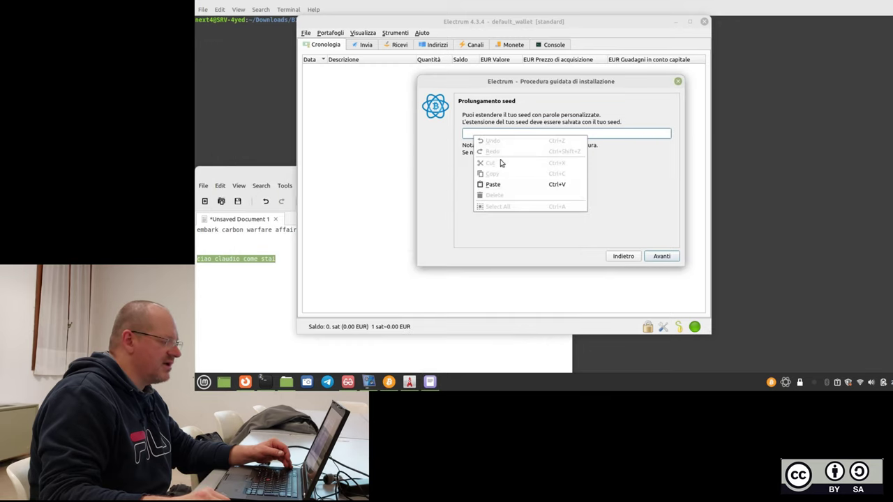
left_click(502, 182)
left_click(661, 256)
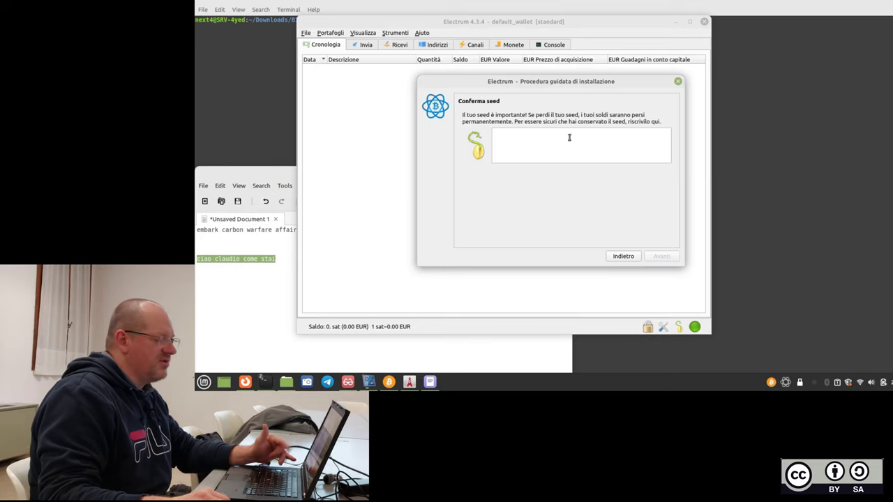
left_click(266, 331)
left_click_drag(506, 229, 197, 231)
Copy the seed line from the notes into the Conferma seed box and continue.
right_click(226, 235)
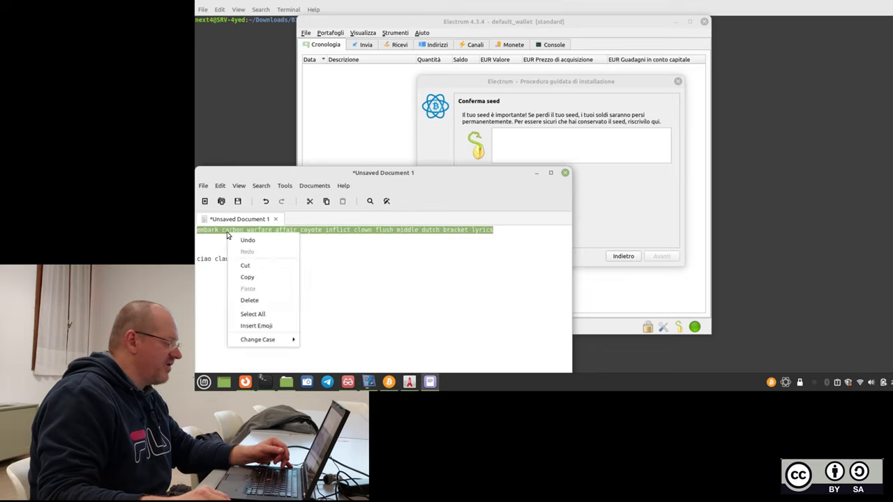
left_click(283, 279)
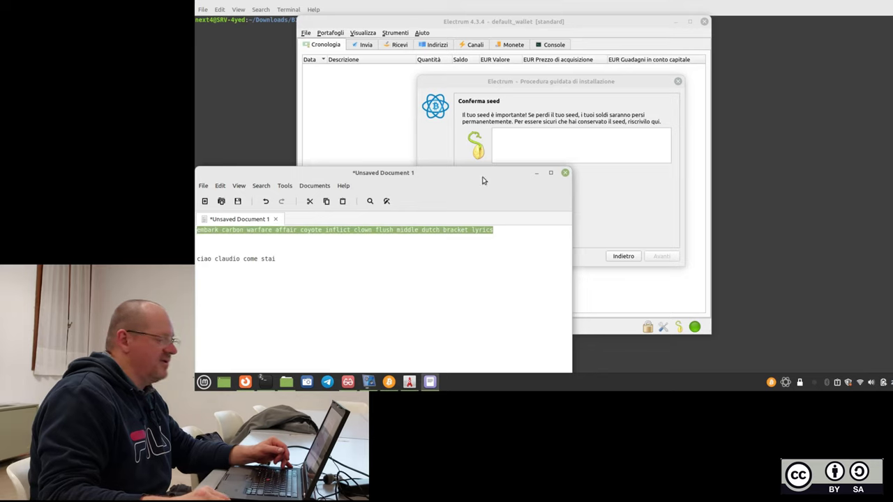
right_click(522, 138)
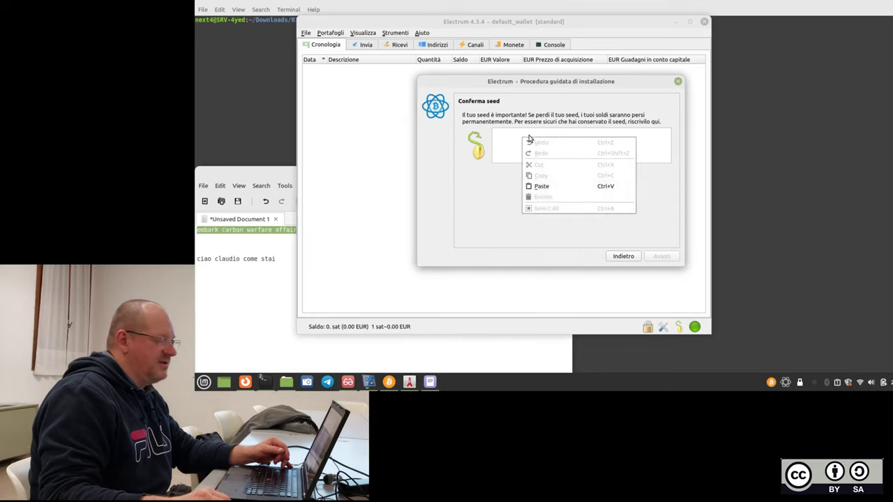
left_click(559, 187)
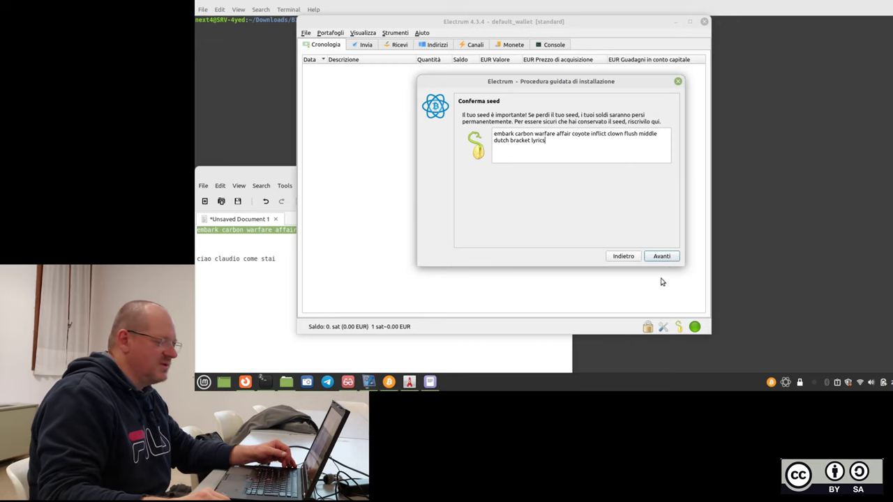
left_click(661, 257)
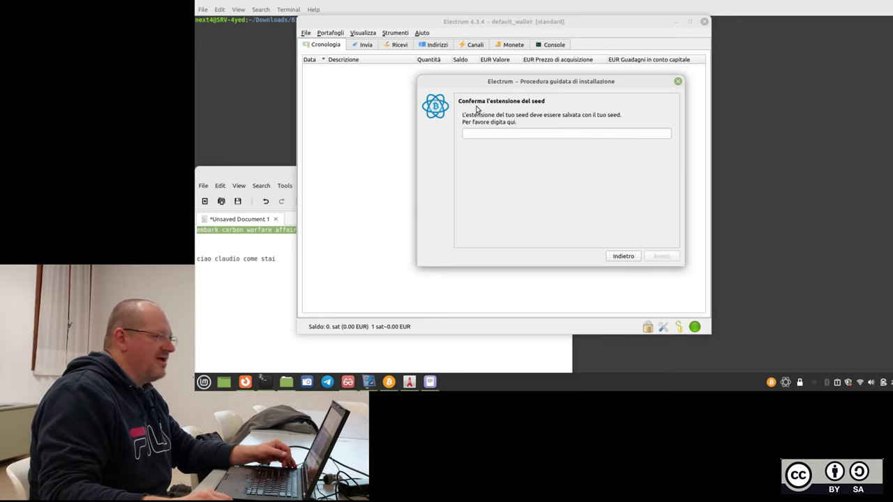
Paste the extension phrase from the notes into the extension confirmation field and proceed to the password step.
left_click(522, 134)
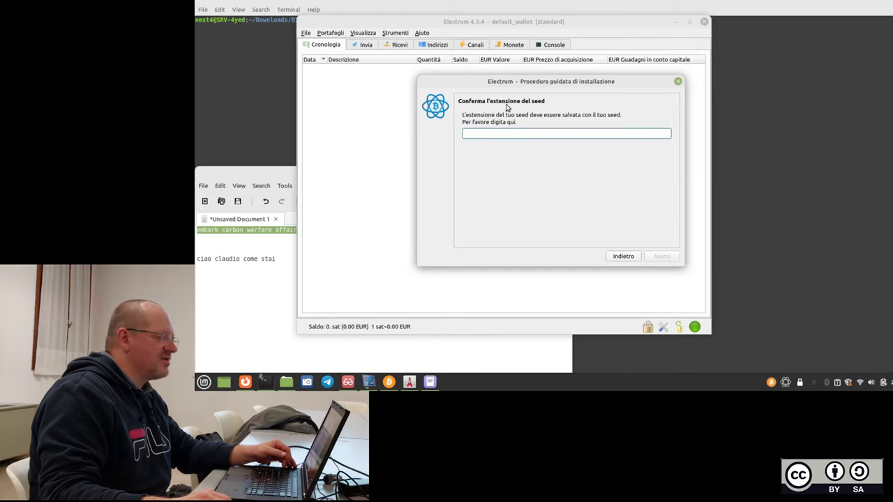
left_click(277, 259)
left_click_drag(278, 259, 198, 259)
right_click(206, 257)
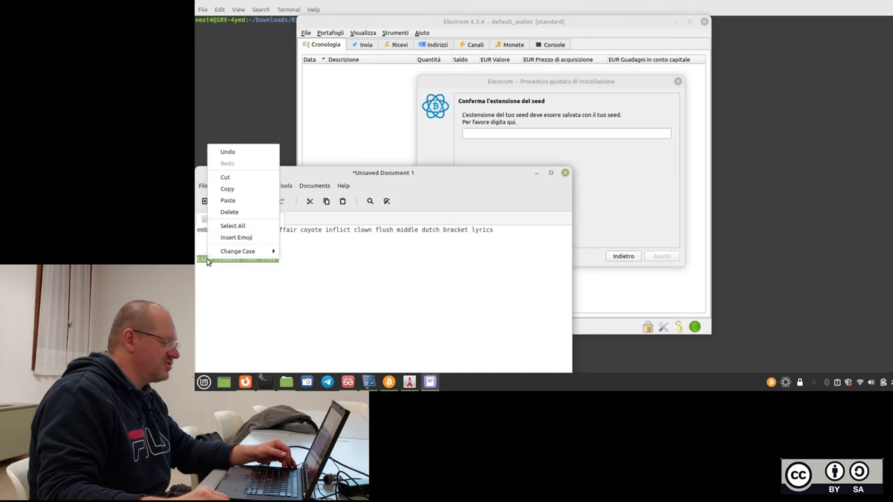
left_click(248, 193)
left_click(501, 135)
right_click(501, 135)
left_click(532, 179)
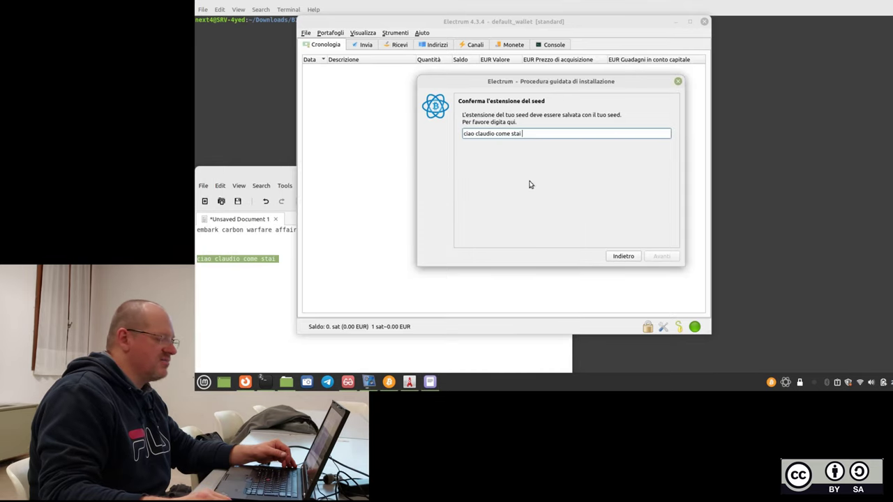
key("BackSpace")
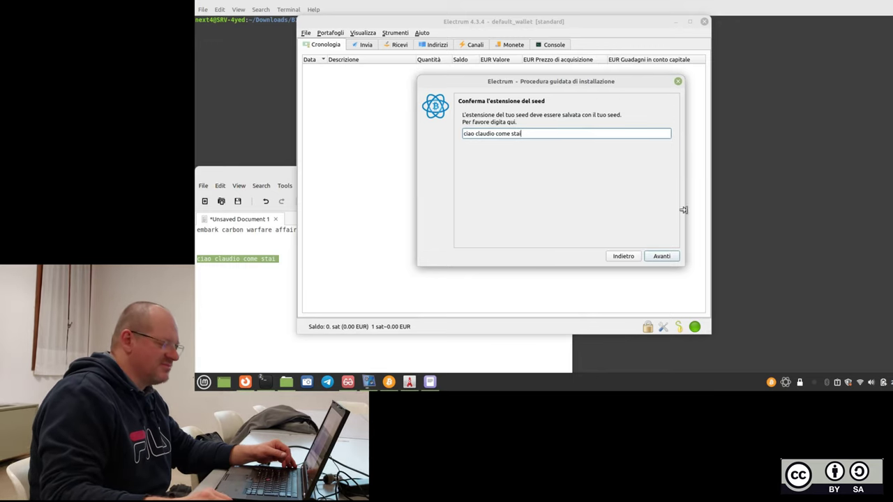
left_click(661, 257)
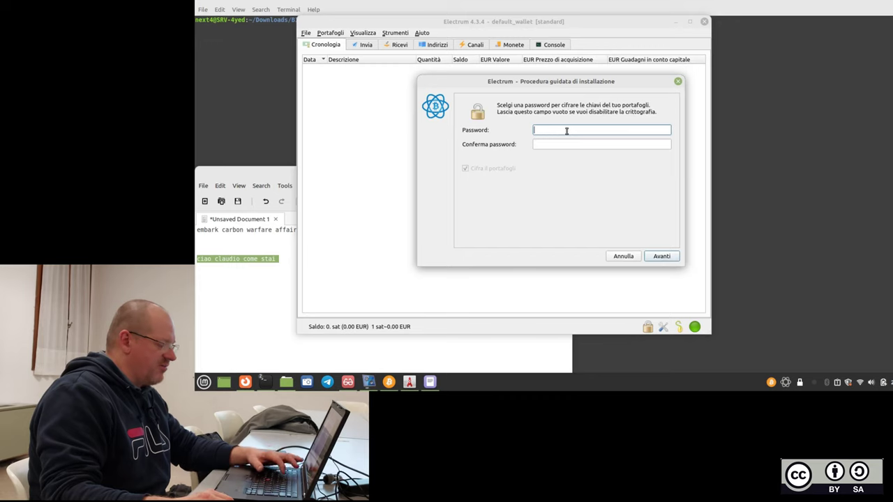
Enter the wallet password in both Password and Conferma password fields.
left_click(563, 143)
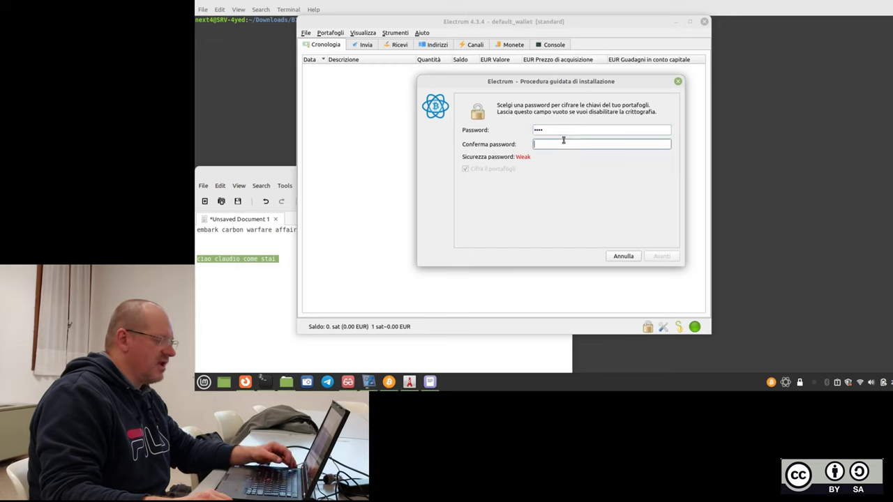
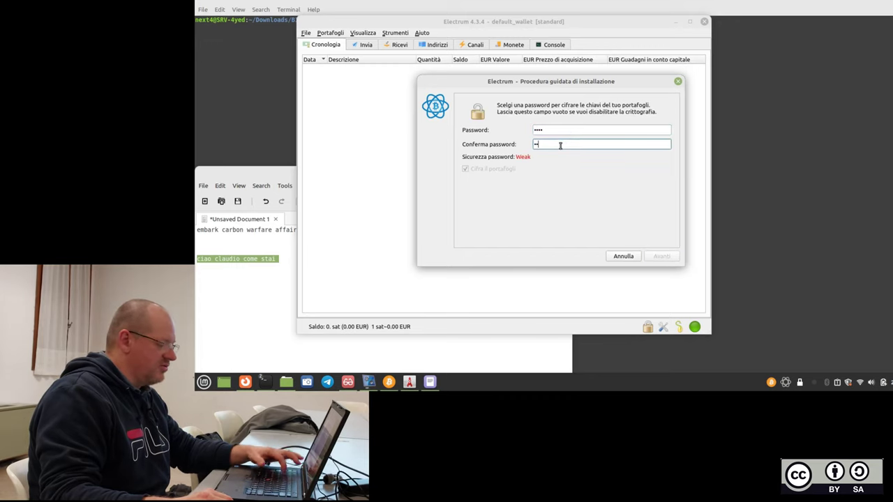
Write the password on a new line of the Xed note, then reposition and minimise the notes.
left_click(255, 282)
key("Return")
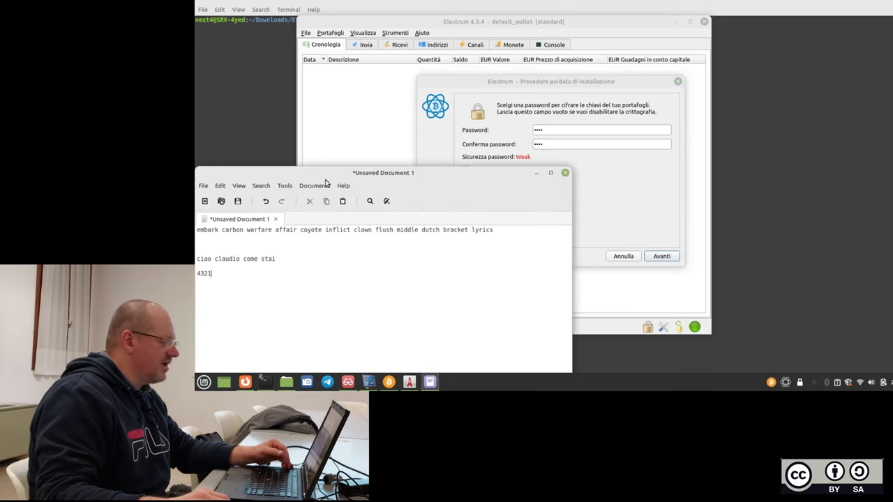
left_click_drag(325, 173, 377, 136)
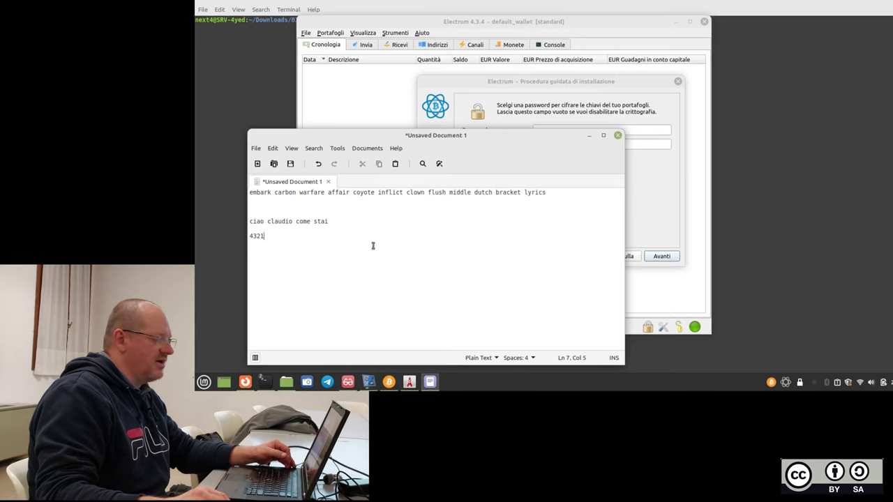
left_click_drag(502, 134, 473, 135)
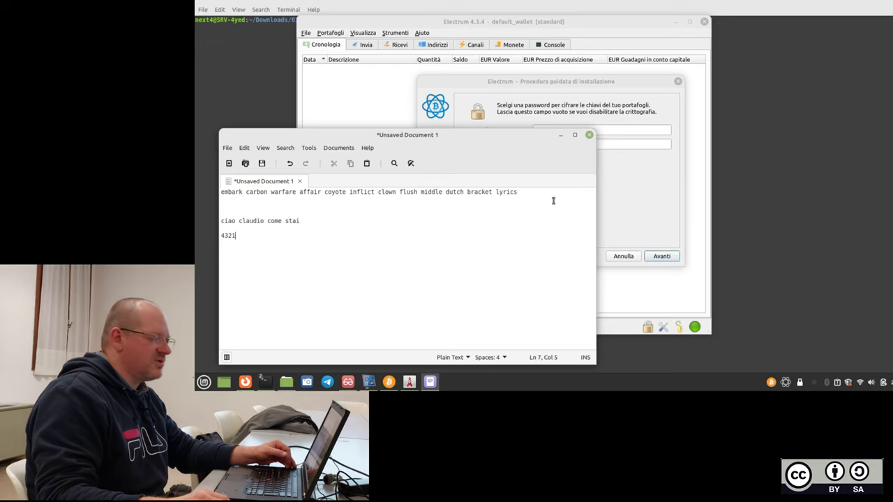
left_click_drag(543, 143, 536, 145)
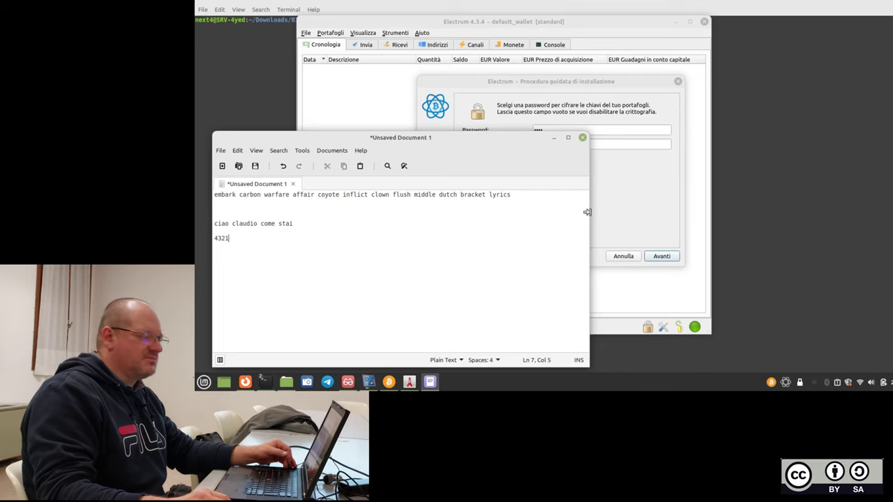
left_click_drag(587, 157, 563, 162)
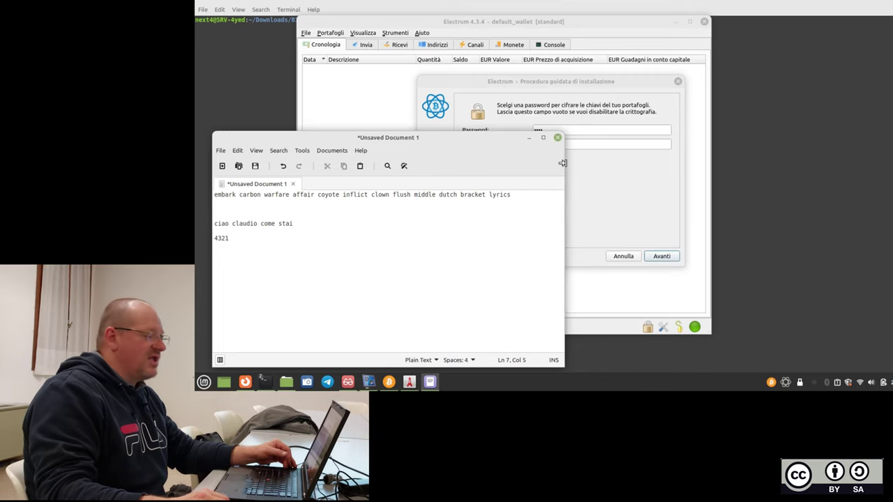
left_click_drag(498, 144, 505, 197)
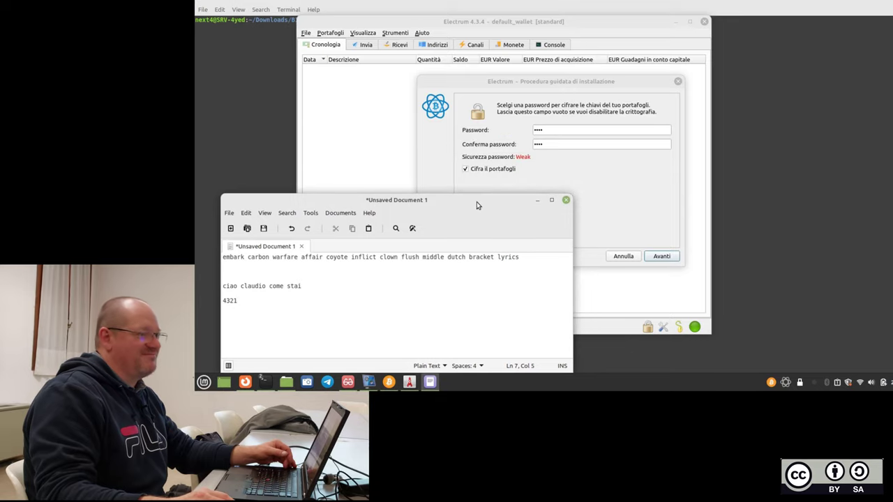
left_click(538, 201)
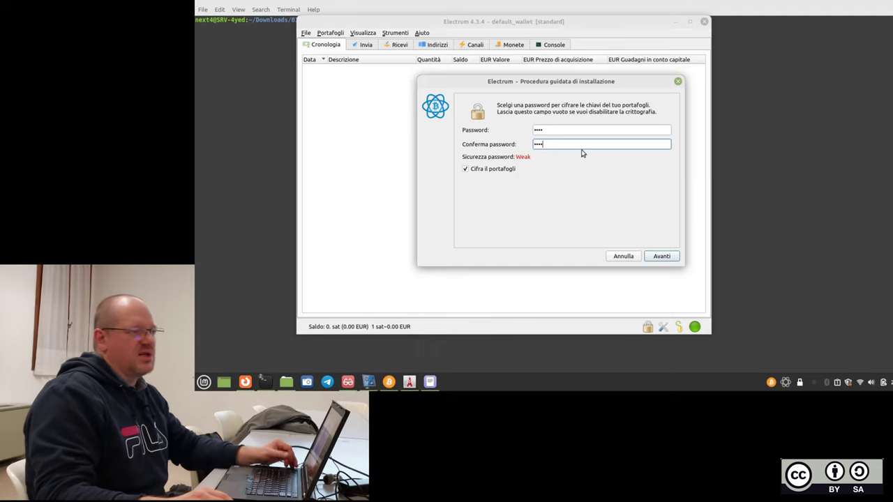
Create the wallet, close default_wallet, and review the new seed after entering the password.
left_click(661, 256)
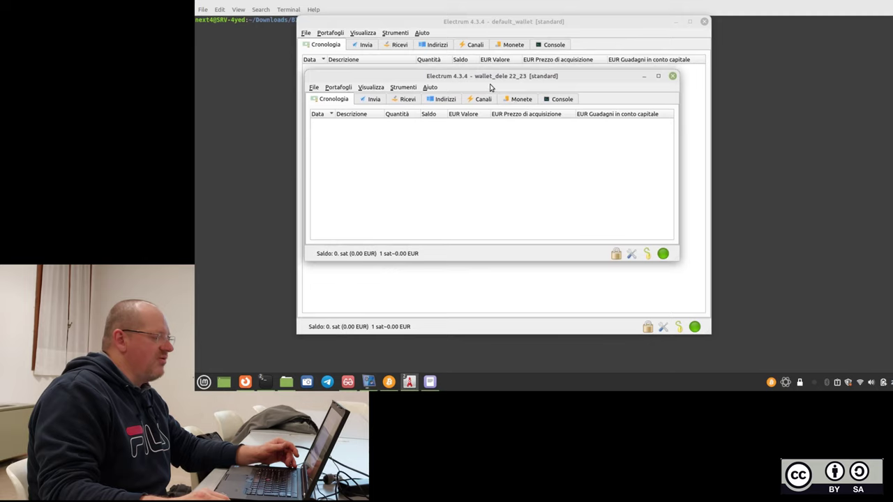
left_click(704, 23)
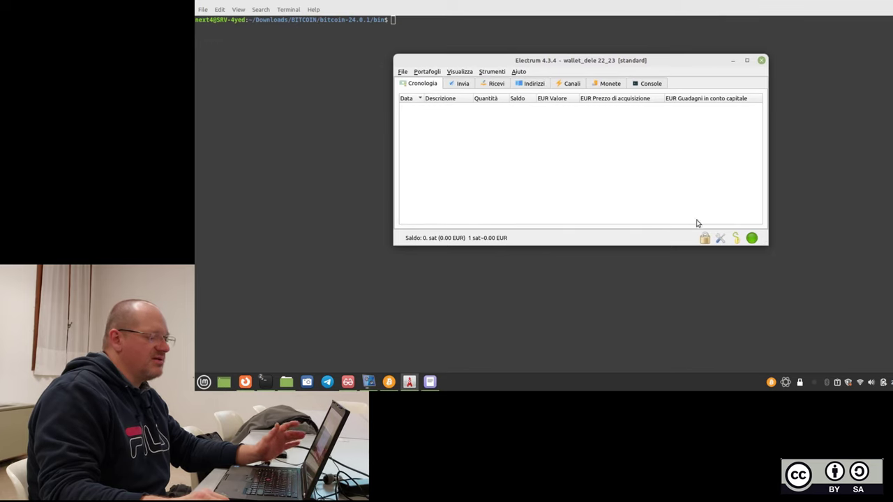
left_click(737, 238)
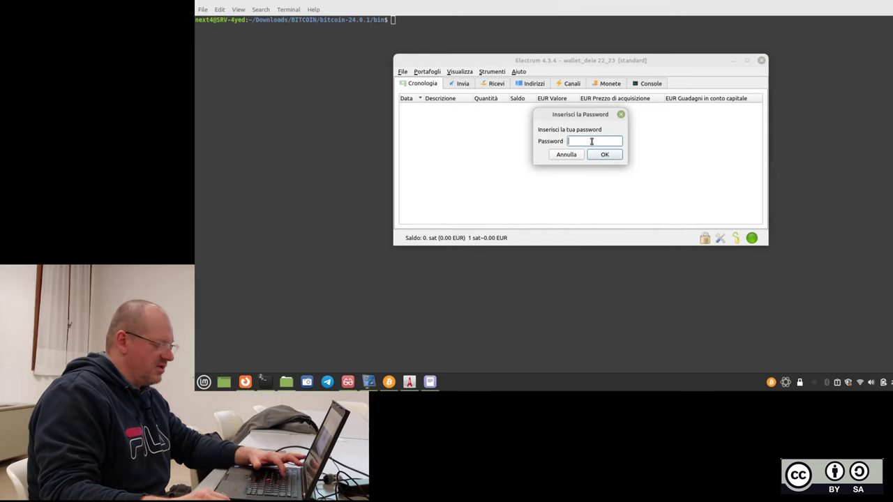
type("***")
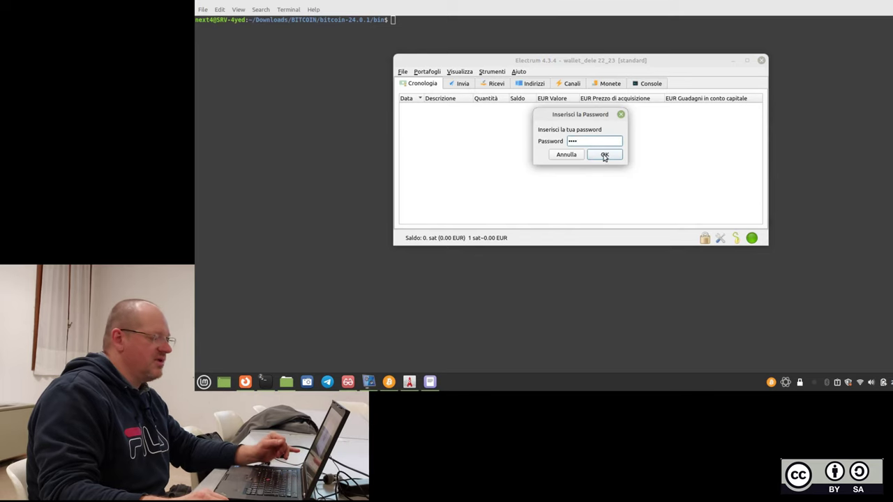
left_click(604, 154)
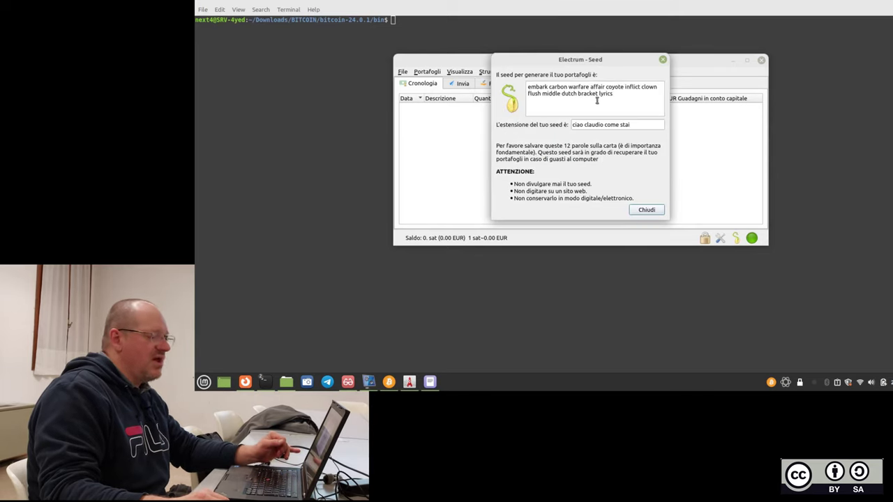
left_click_drag(623, 98, 518, 80)
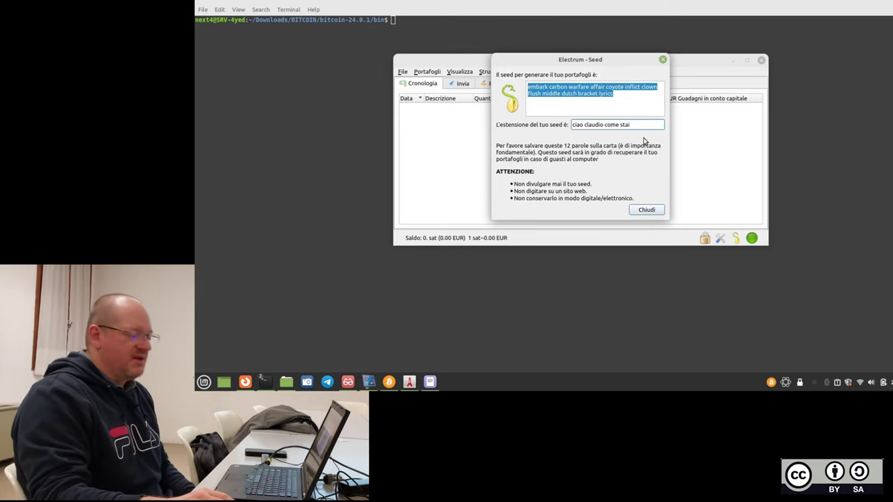
left_click(654, 213)
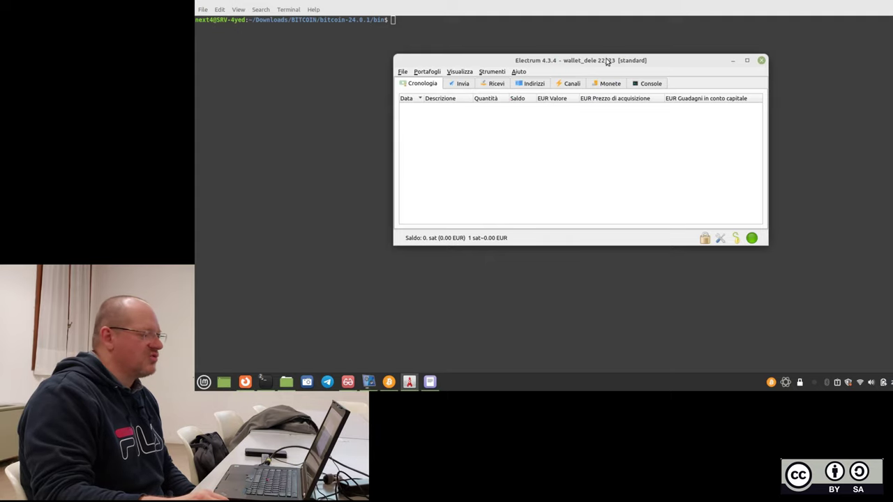
Move the wallet_dele 22_23 window aside, minimise it, and bring the slide presentation forward.
left_click_drag(607, 61, 582, 69)
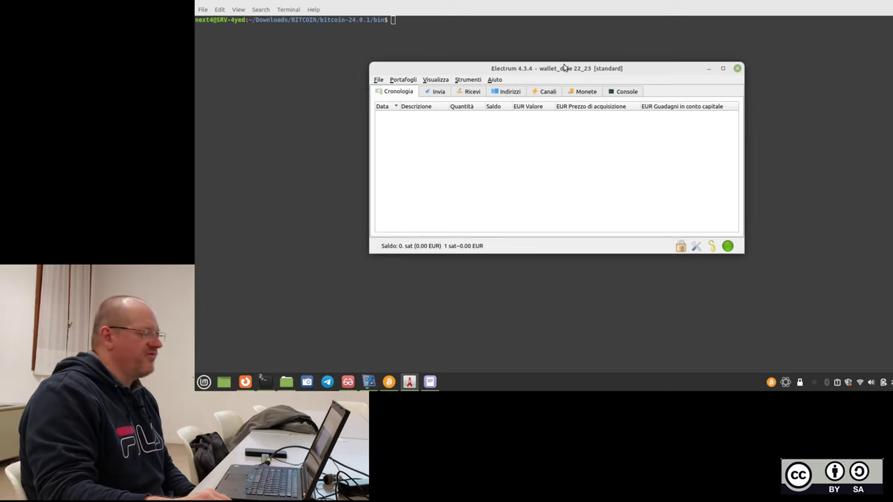
left_click_drag(565, 67, 542, 62)
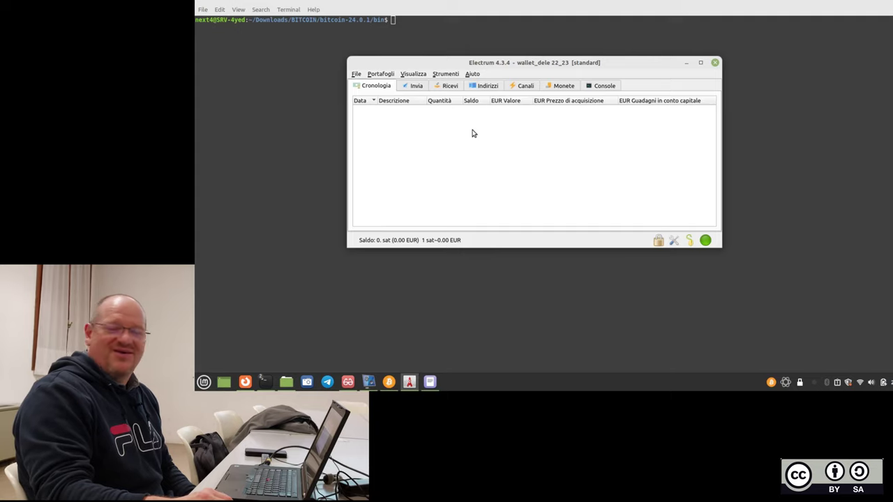
left_click(410, 381)
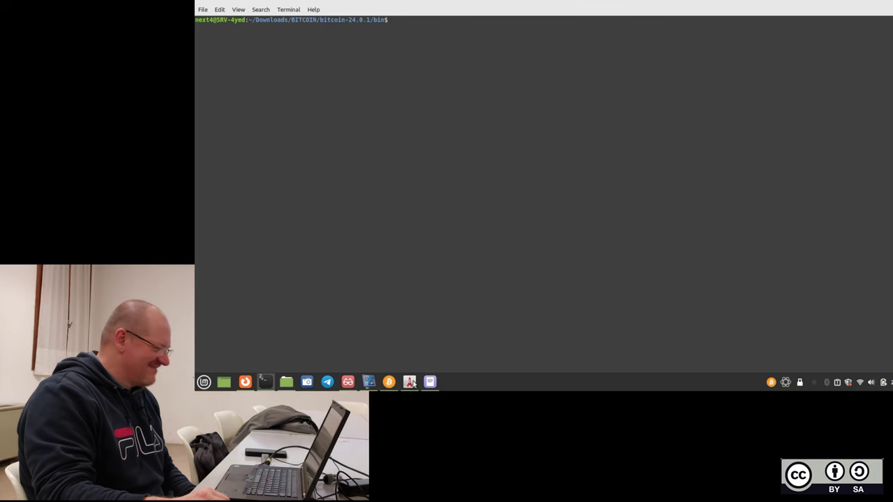
left_click(347, 382)
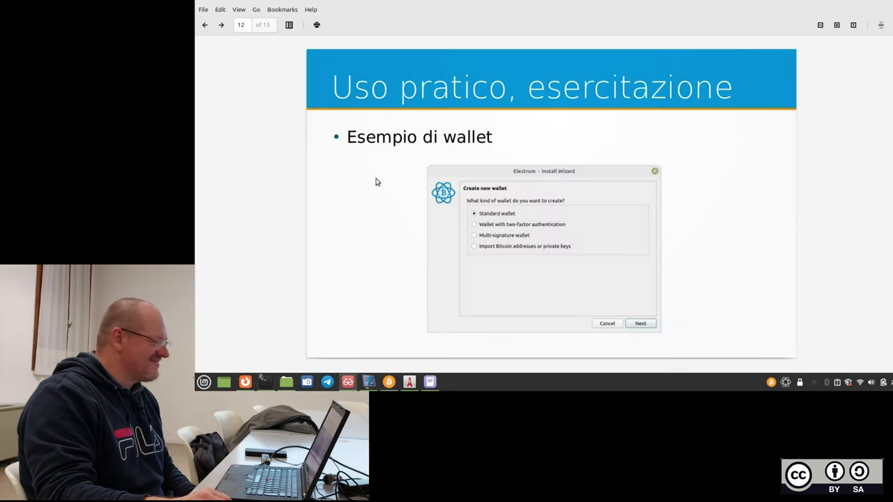